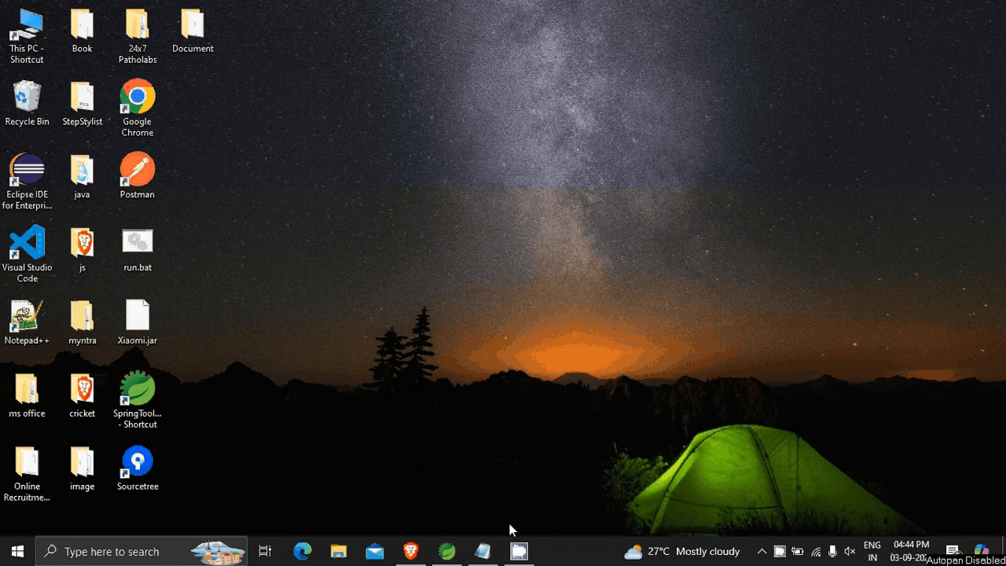
Switch to the empty Notepad document and write "version control" as the first line.
mouse_move(509, 524)
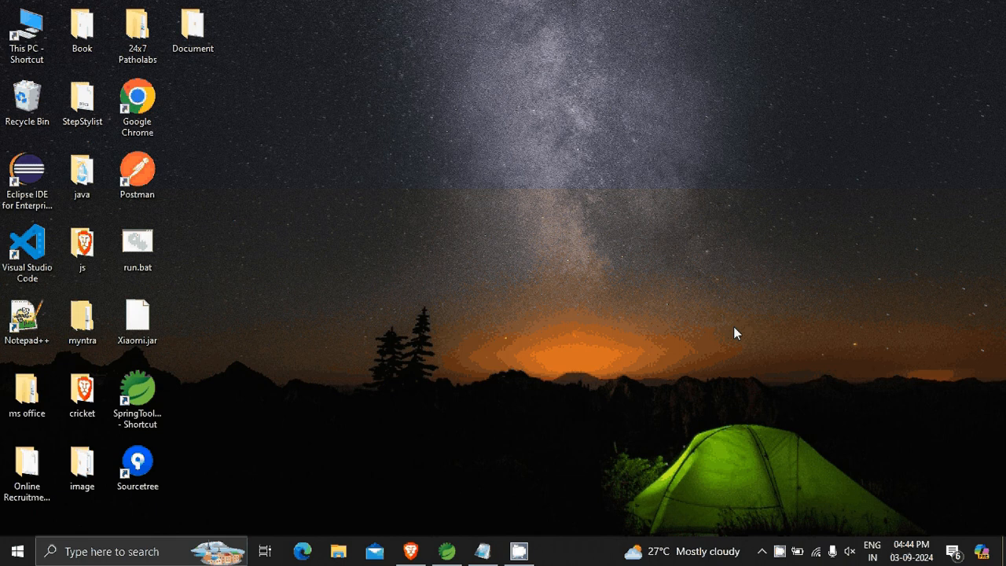
click(481, 553)
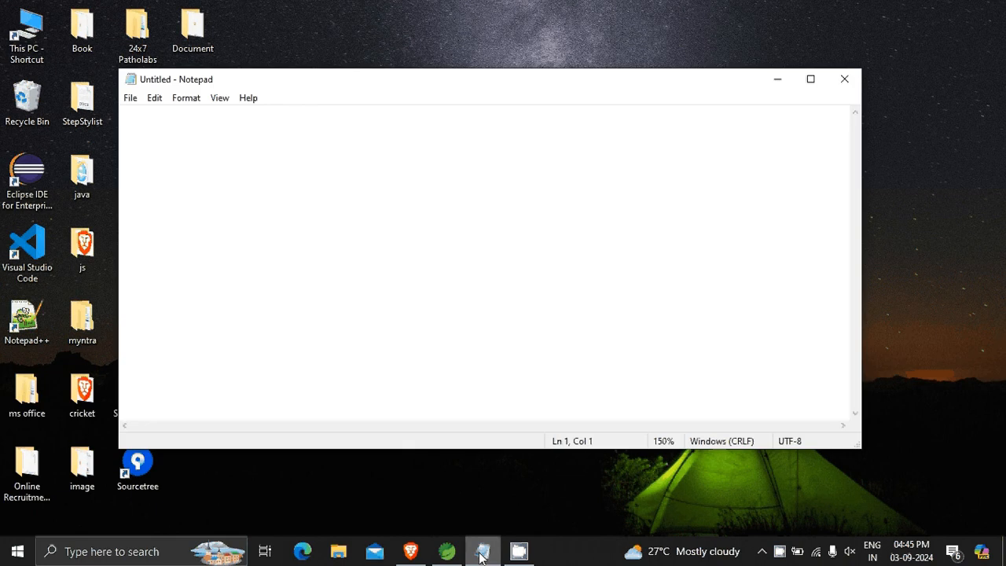
text(versio)
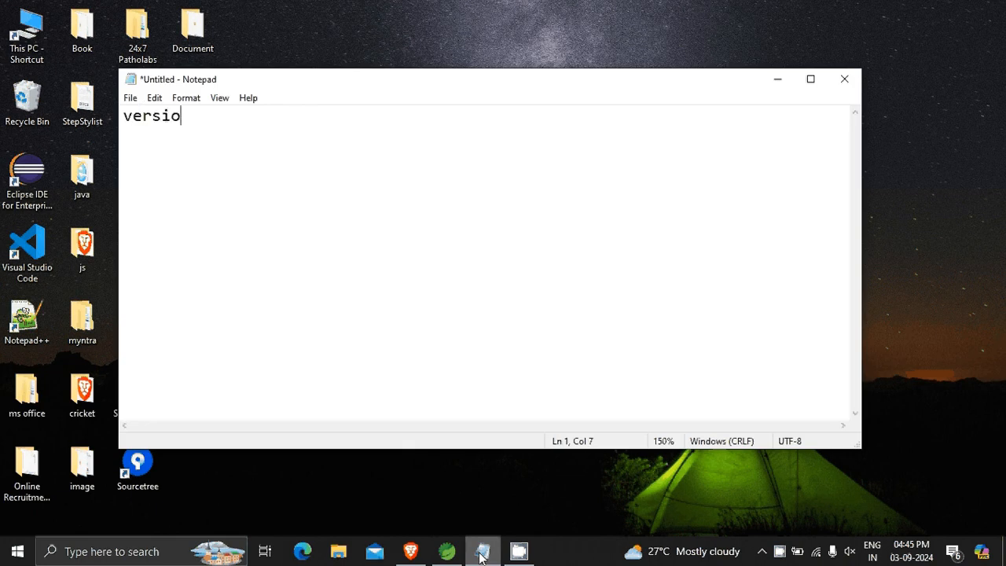
text(n control )
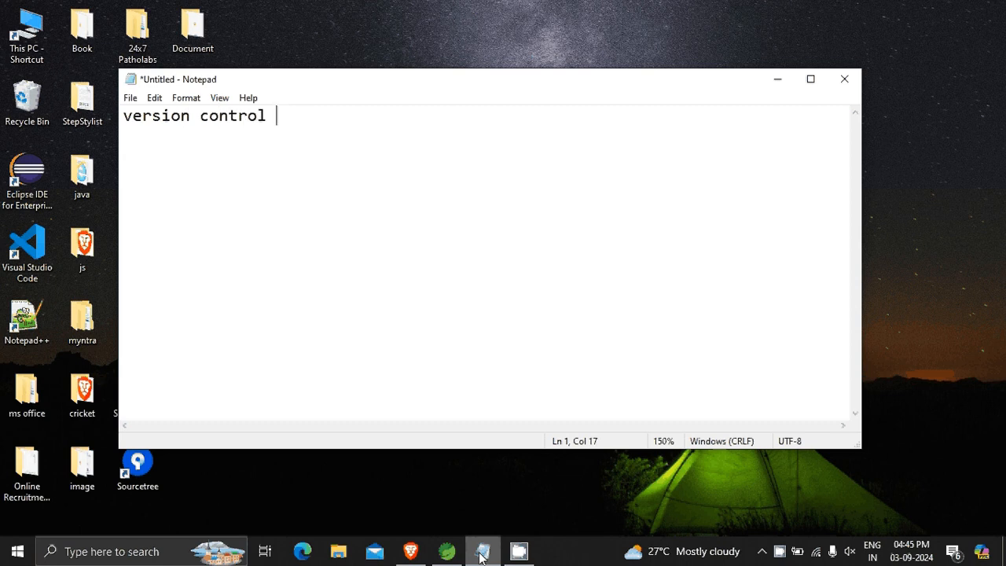
text(s)
key(BackSpace)
Add "bitbucket" on a new line under "version control".
key(Return)
text(bitbucket)
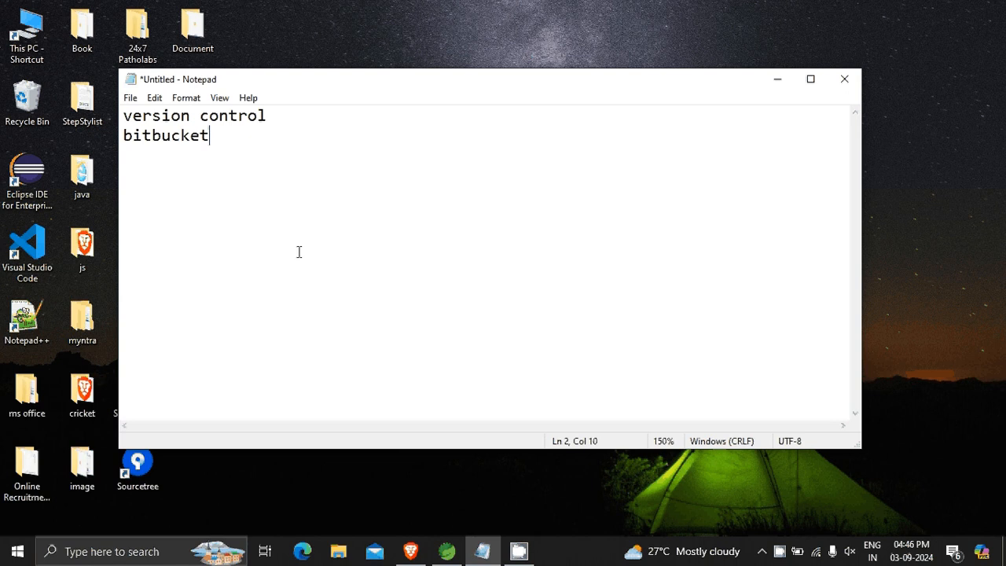
Insert a line reading "5 same" between "version control" and "bitbucket", with a blank line above and below it.
click(286, 118)
key(Return)
key(Return)
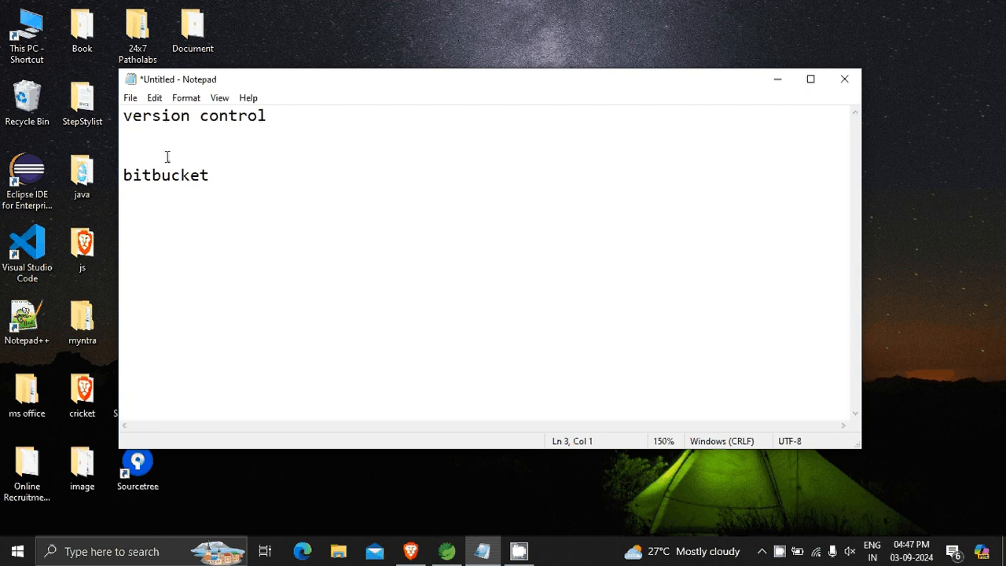
text(5 sam)
key(BackSpace)
text(e)
key(Return)
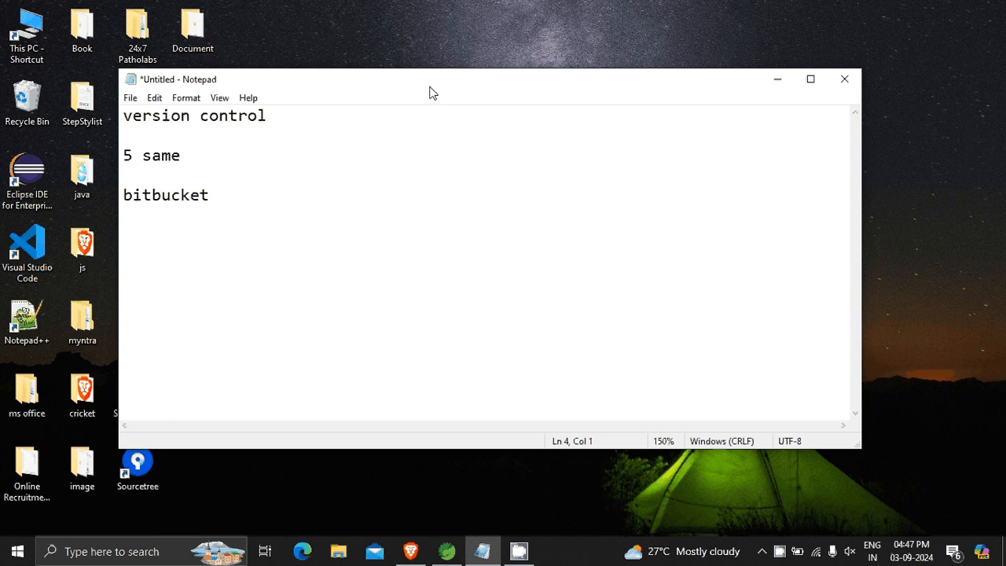
Continue the "5 same" line with "developer will be working i same project".
click(217, 149)
text(developer)
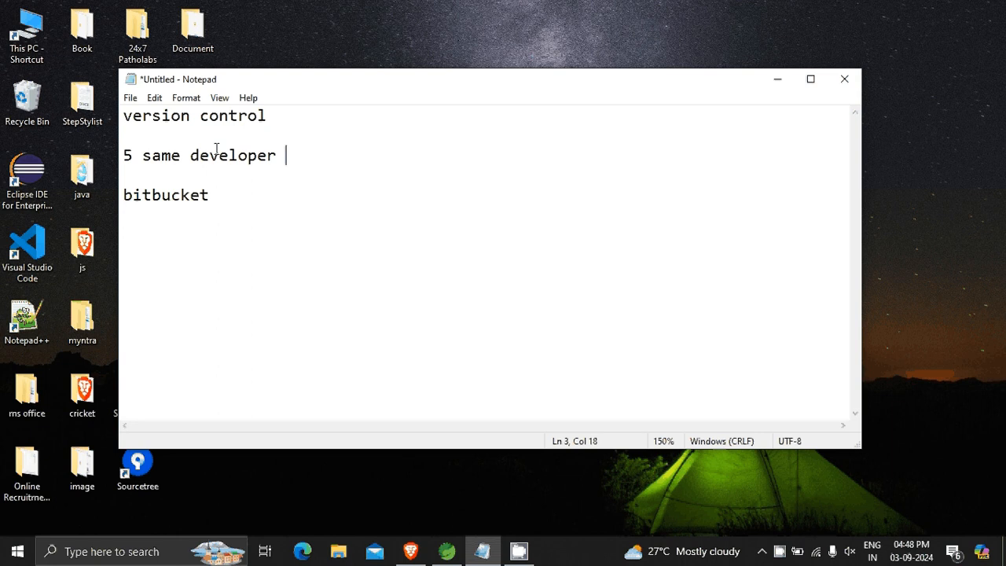
text( will be )
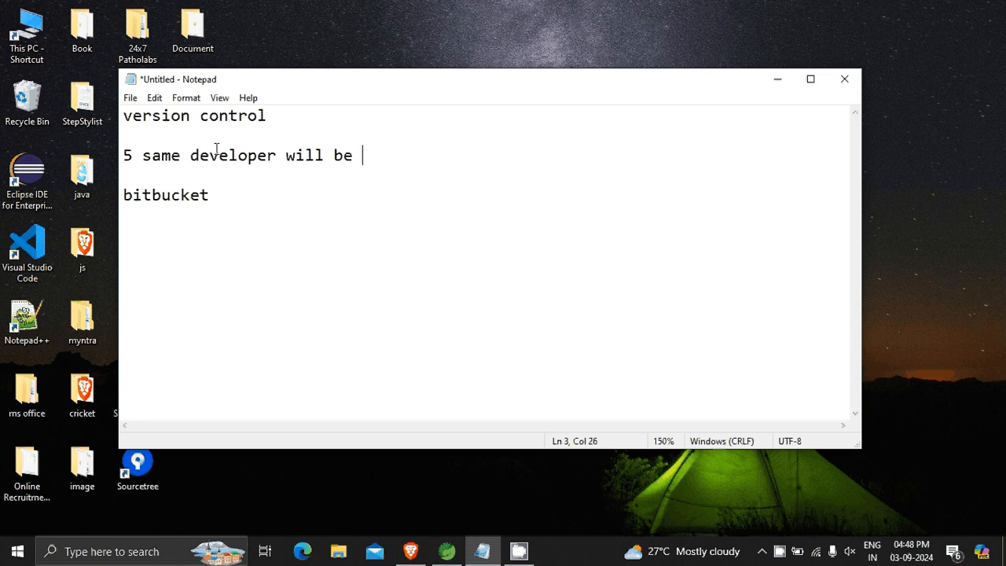
text(working )
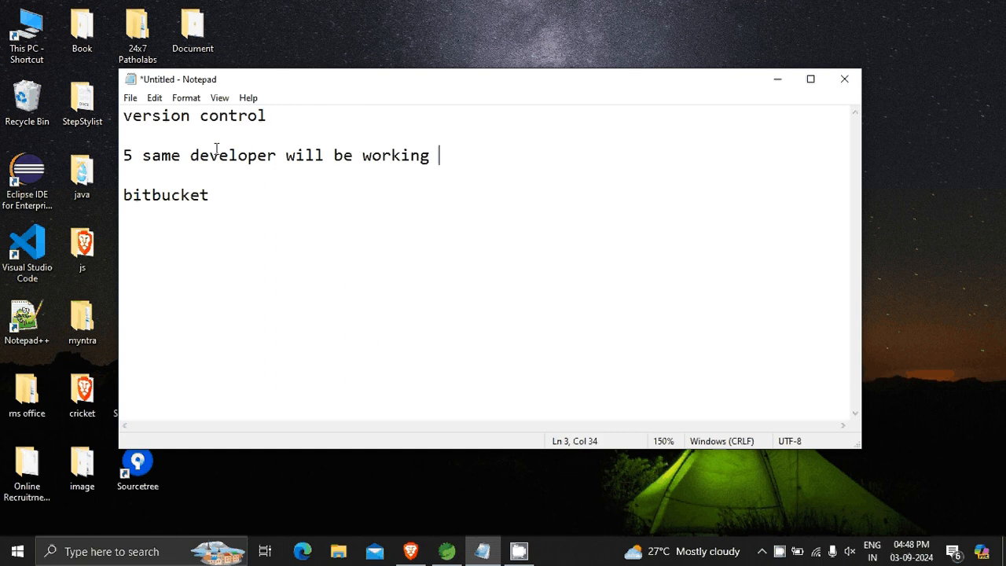
text(i same)
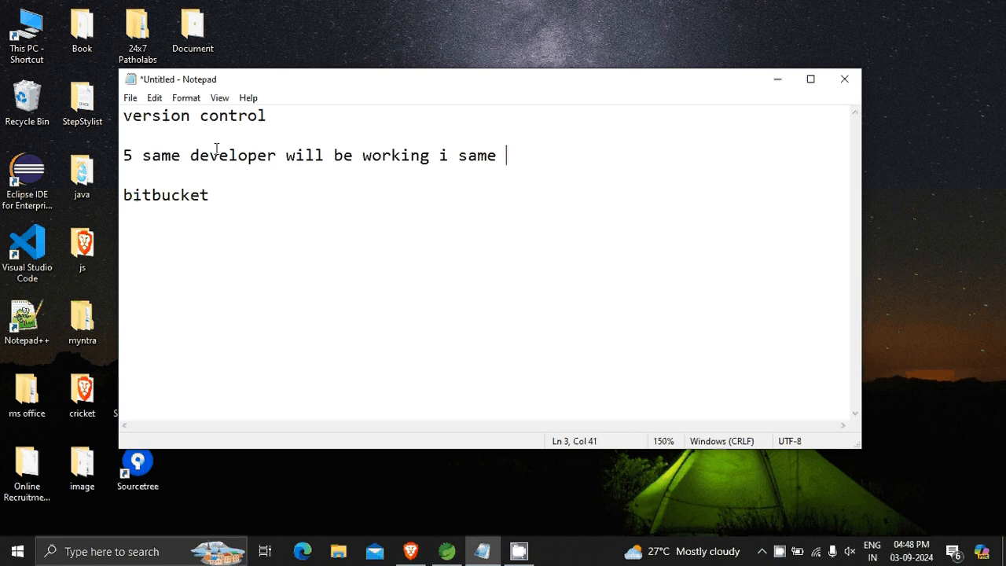
text( project )
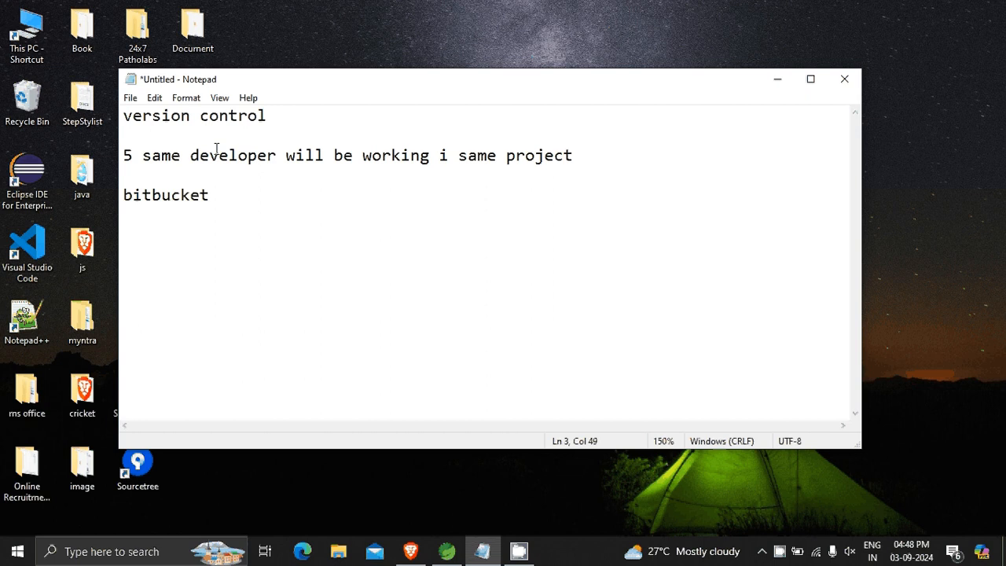
text(to make syn)
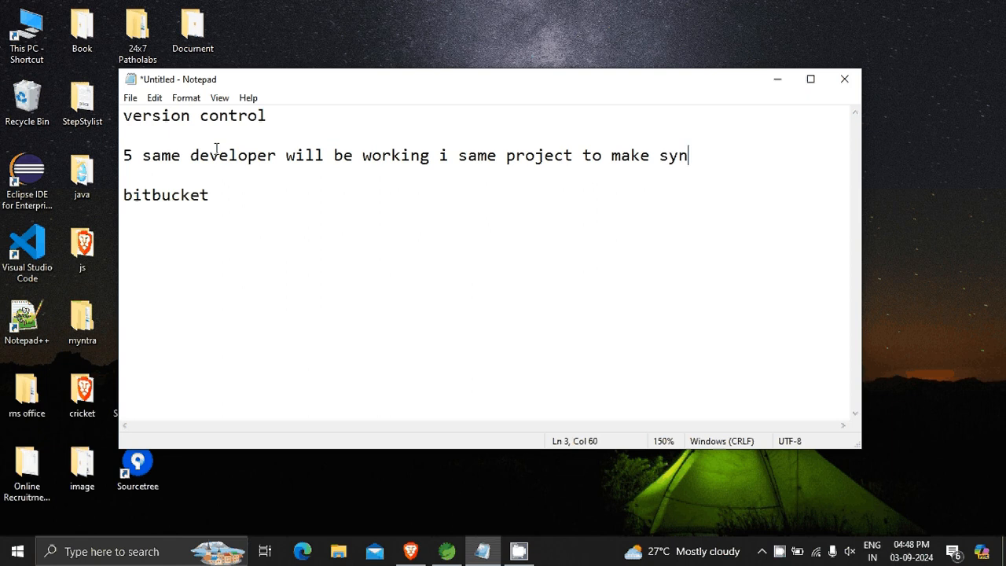
text(c between )
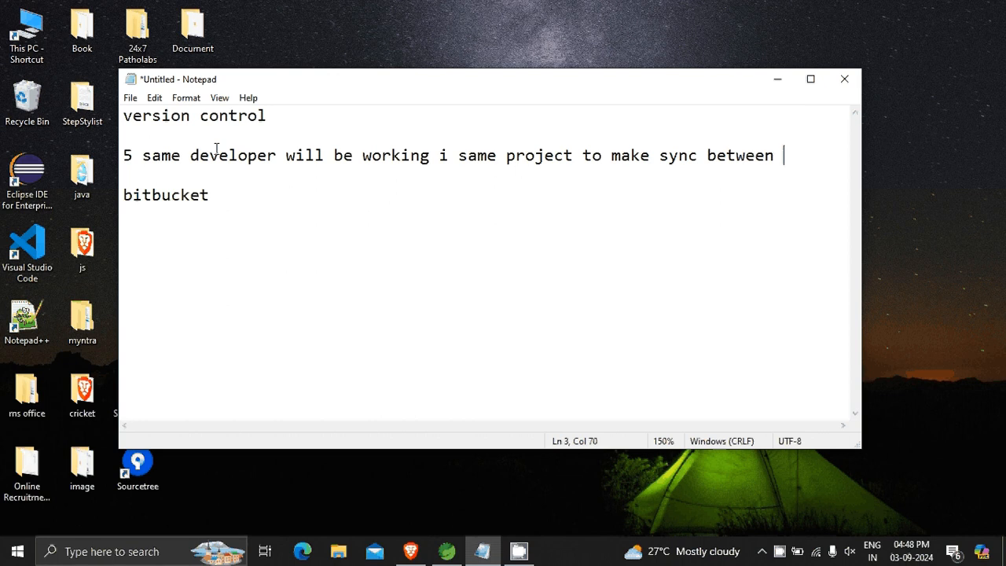
text(then we wil)
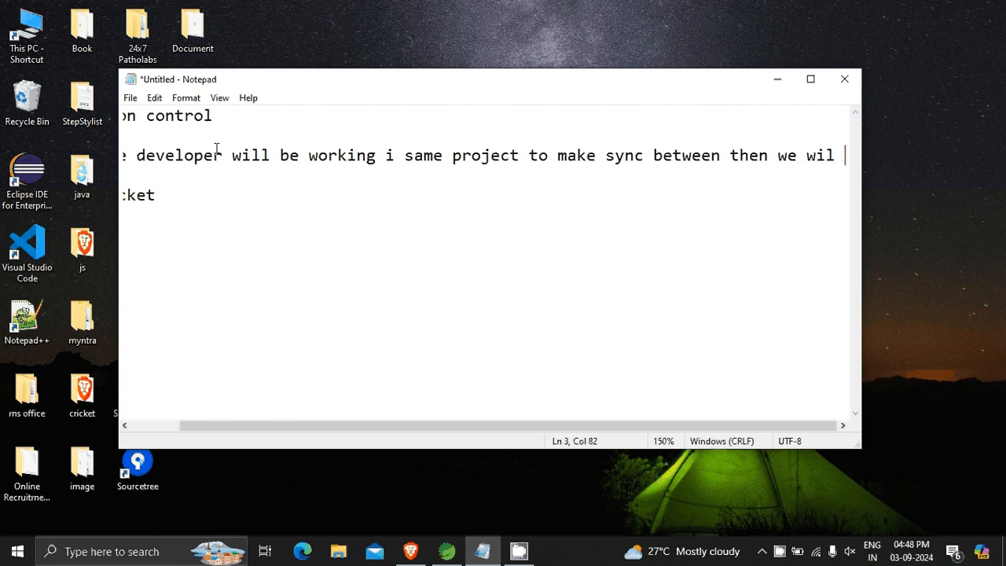
Extend the developer sentence with "to make sync between then we will".
key(BackSpace)
text(l)
Break the long sentence so that "then we will" starts on its own line.
key(Left)
key(Left)
key(Left)
key(Left)
key(Left)
key(Left)
key(Left)
key(Left)
key(Left)
key(Left)
key(Left)
key(Left)
key(Return)
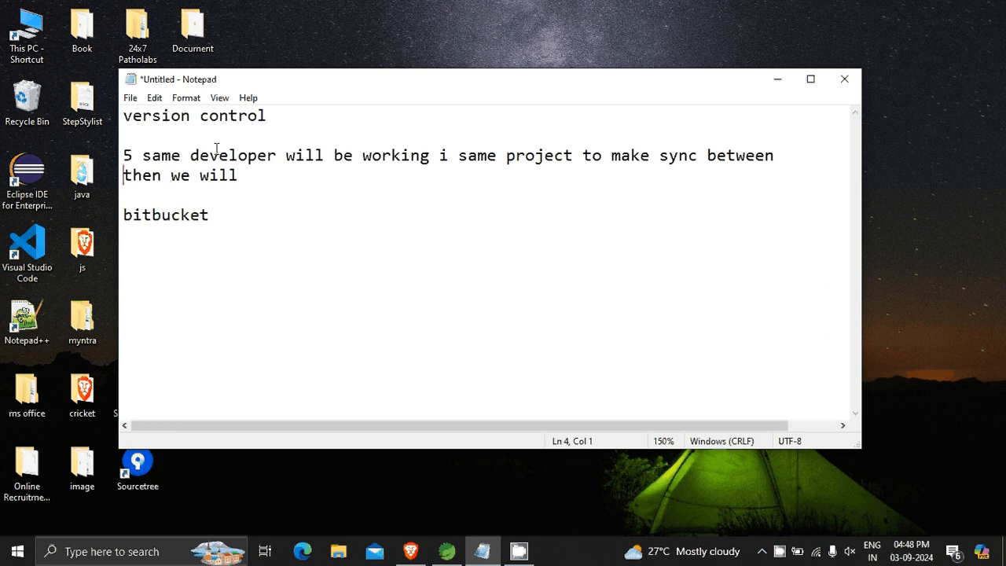
Complete the "then we will" line with "be using repo".
click(250, 171)
text(be usin)
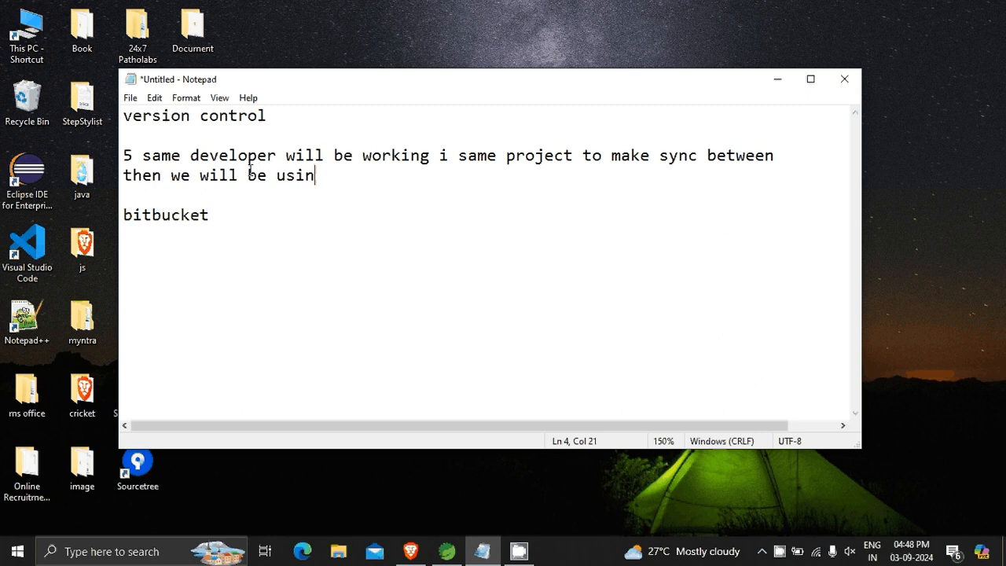
text(g repo)
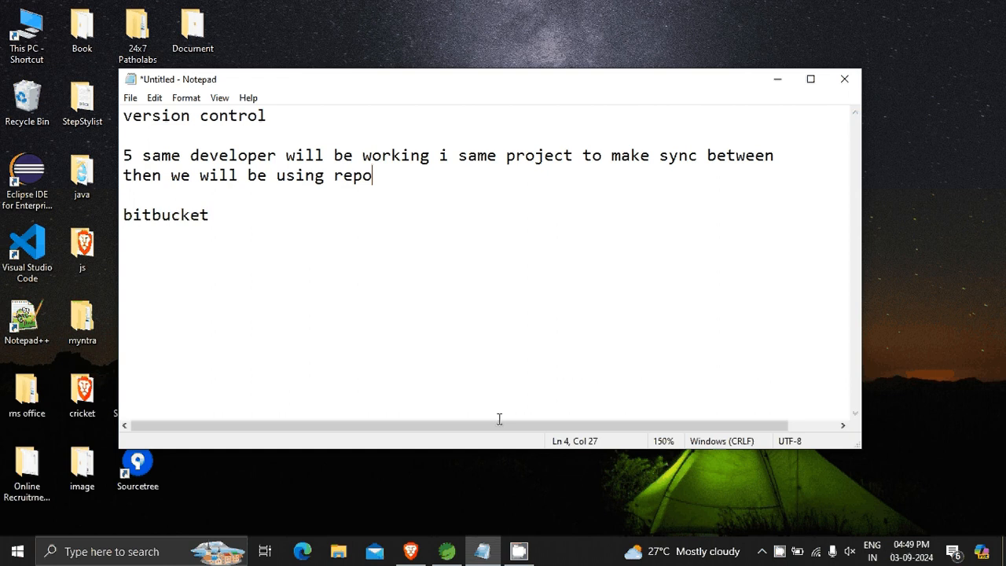
Switch to the Bitbucket workspace overview in Brave and check which account is signed in.
click(412, 553)
click(410, 553)
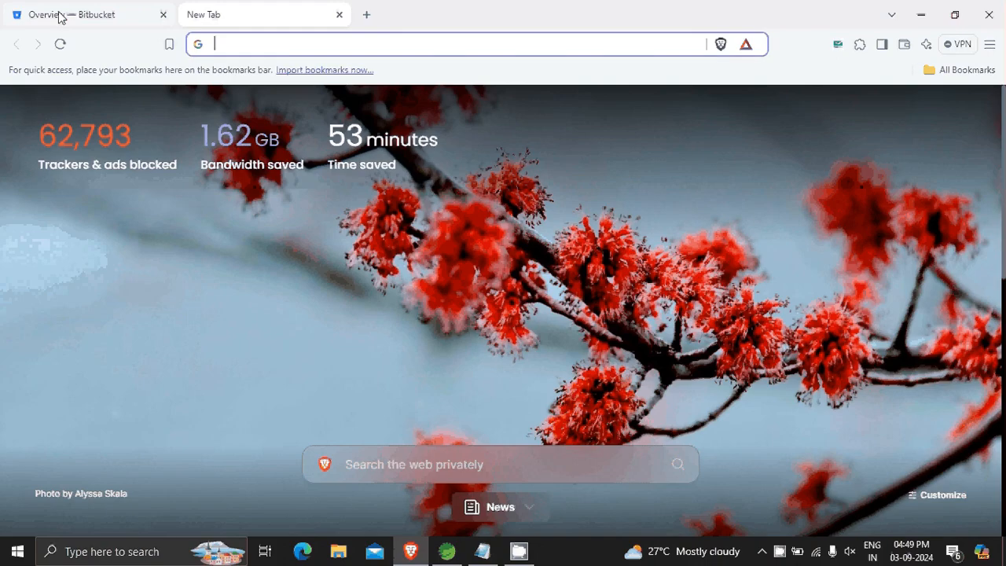
click(62, 18)
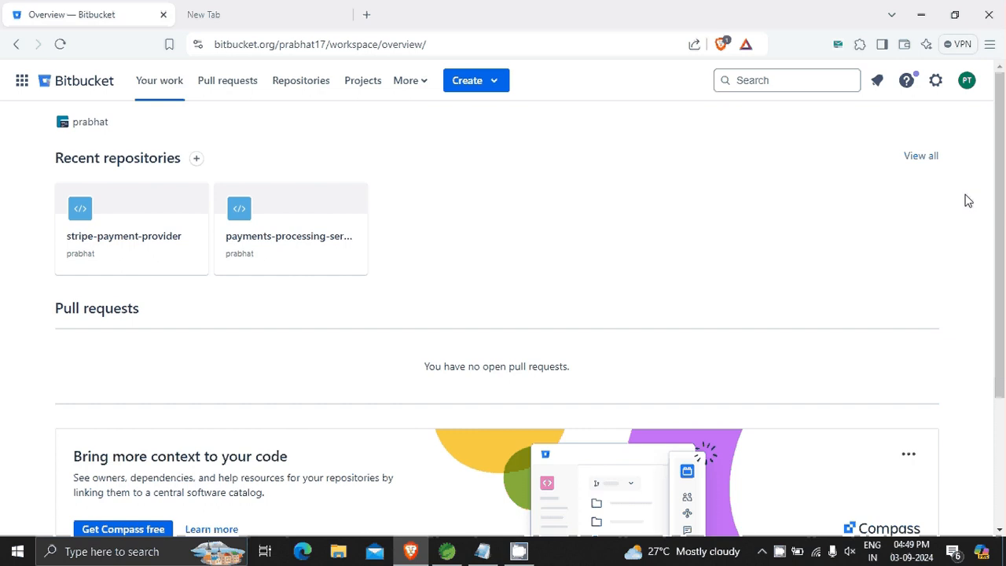
click(967, 80)
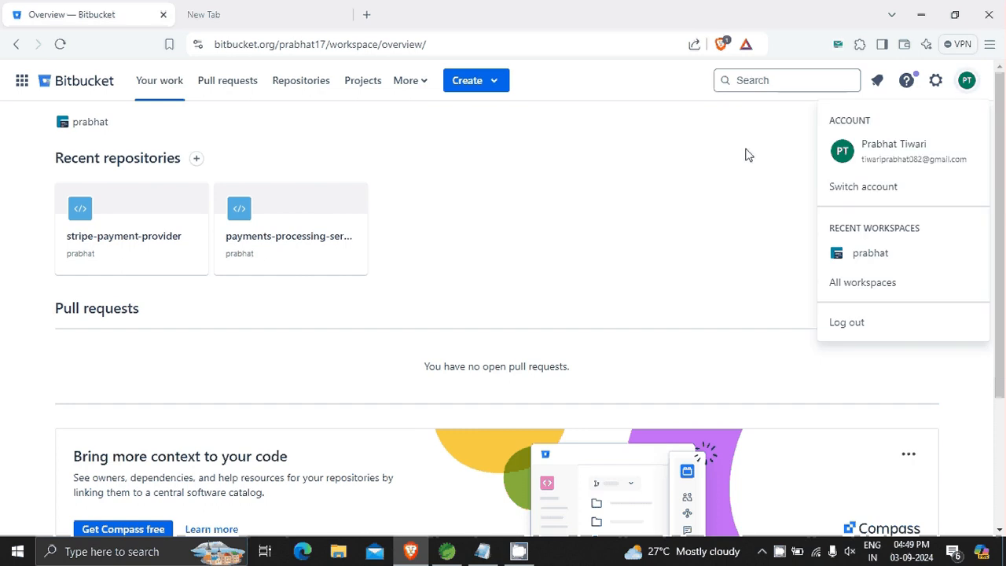
click(747, 155)
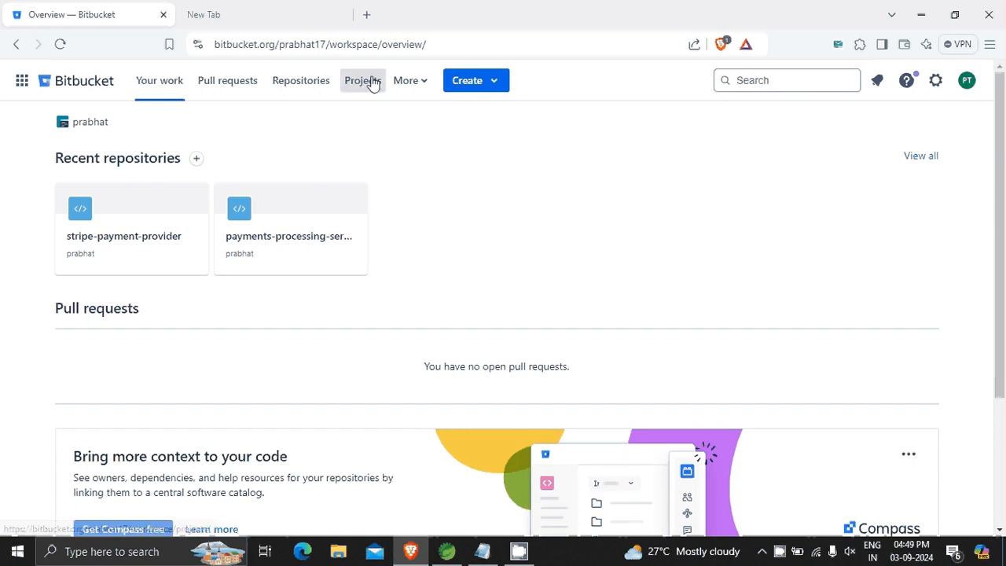
Start creating a new project from the workspace's project list, ready to fill in its name.
click(374, 81)
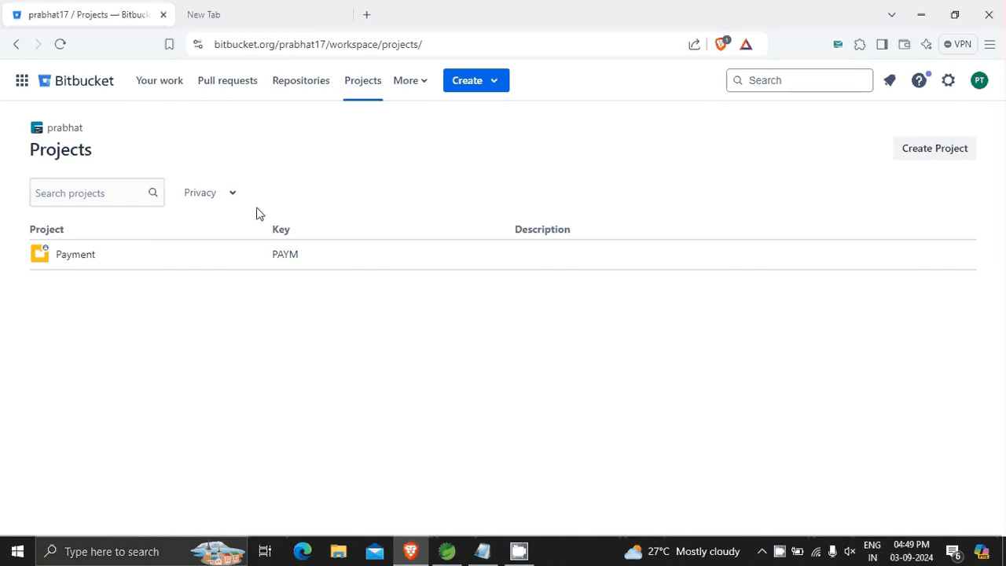
click(929, 156)
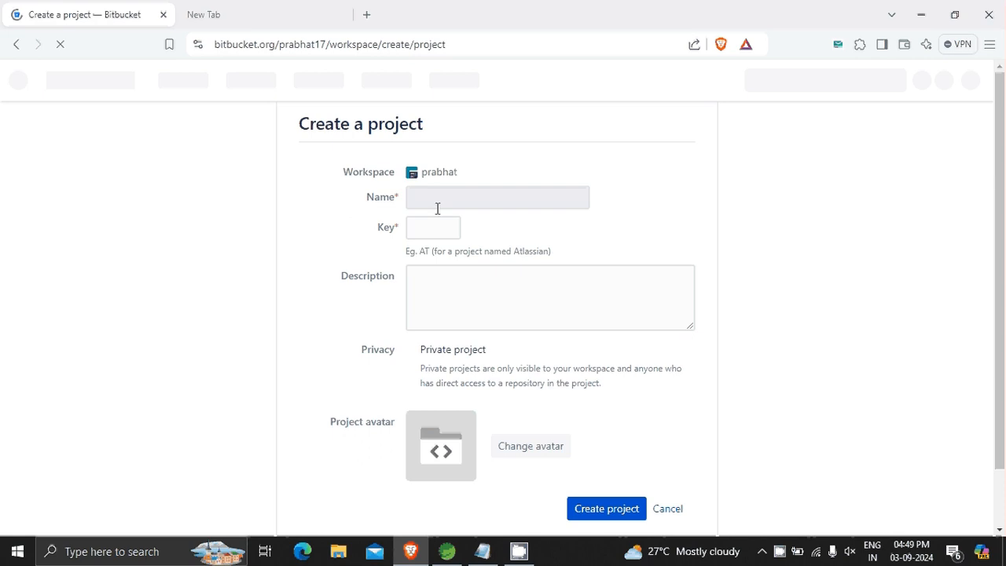
click(446, 202)
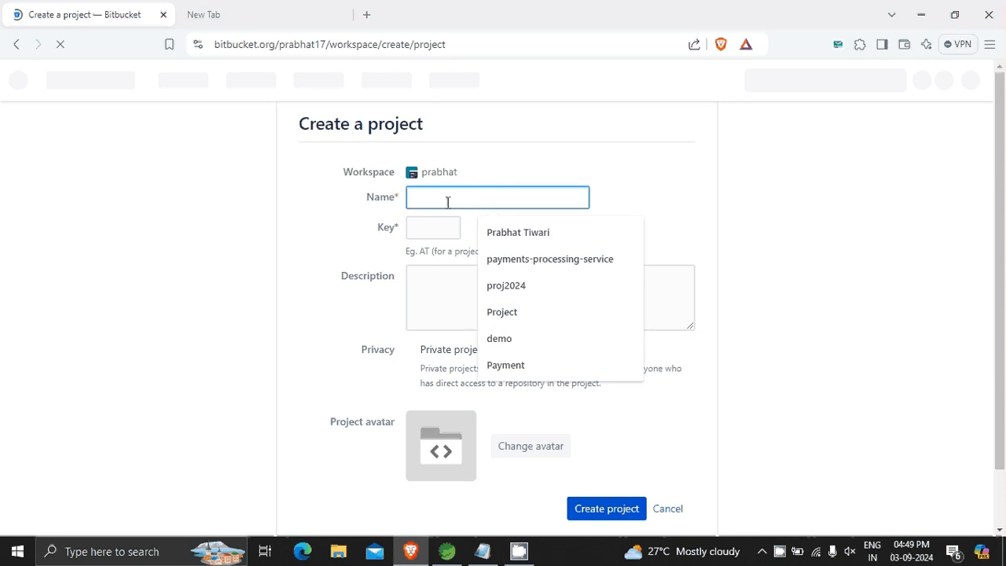
text(demo)
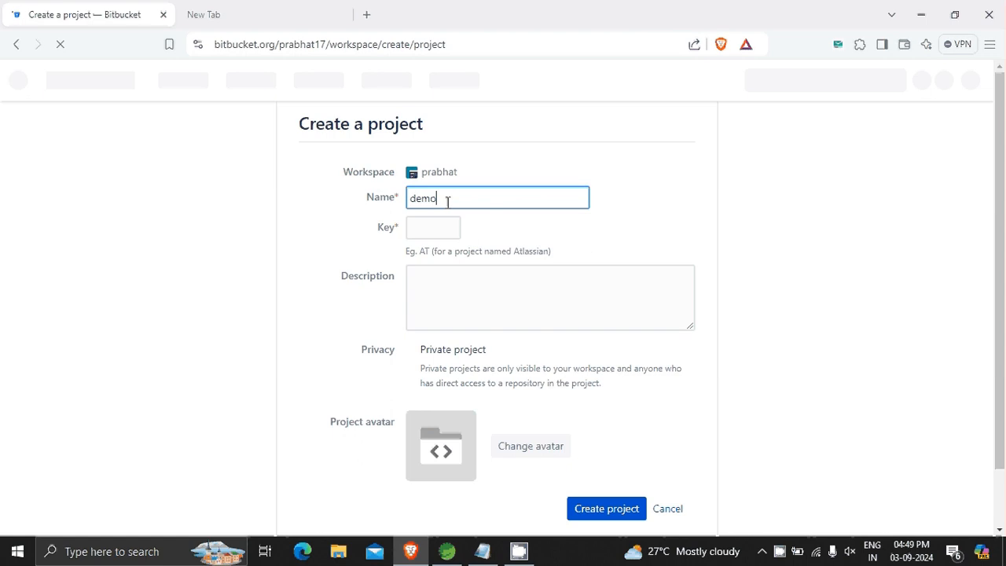
key(BackSpace)
key(BackSpace)
key(BackSpace)
key(BackSpace)
Name the private project MyProject and create it.
text(My)
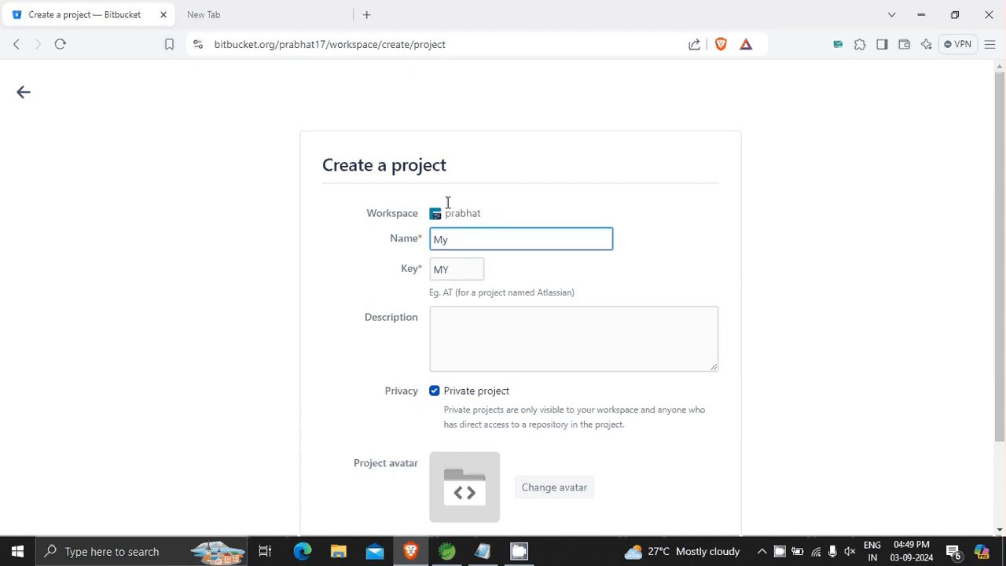
text(Project)
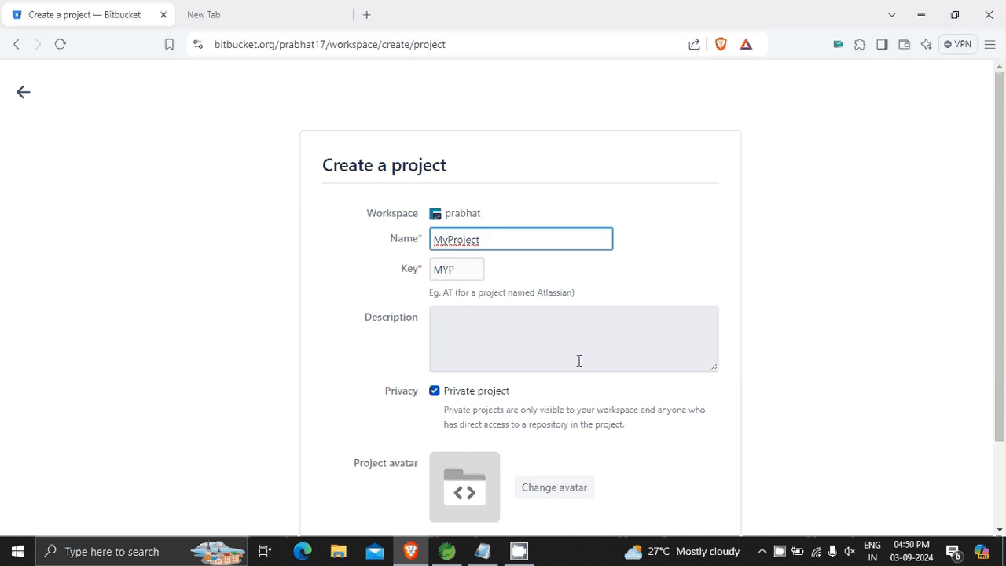
scroll(577, 359, down, 2)
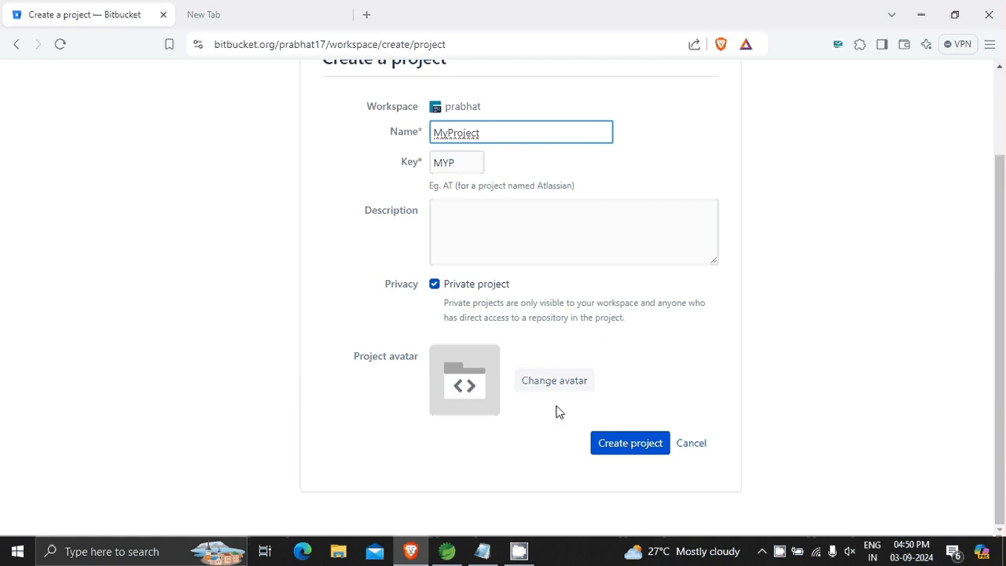
click(644, 444)
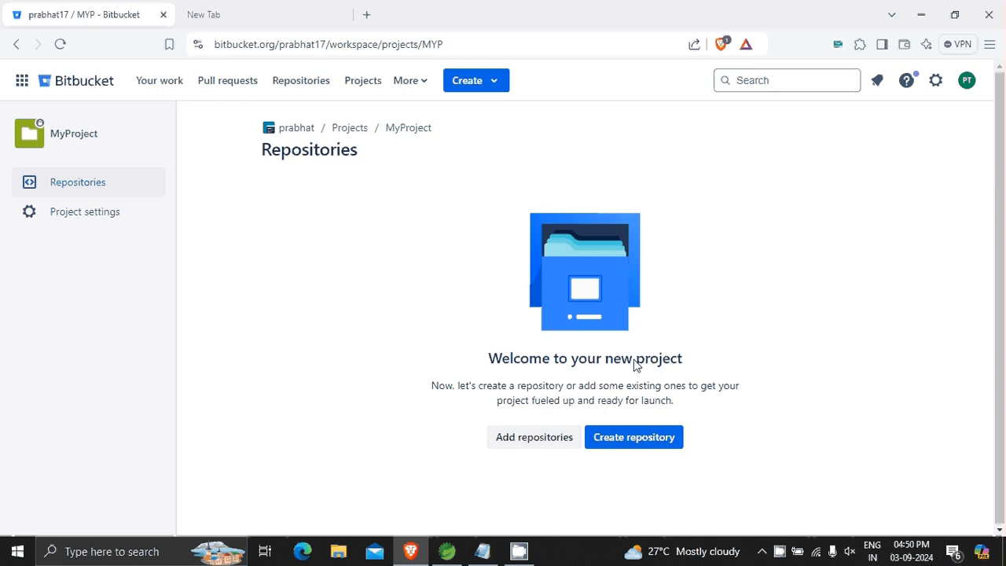
Create a repository named demo inside MyProject, keeping the other repository options at their defaults.
click(631, 442)
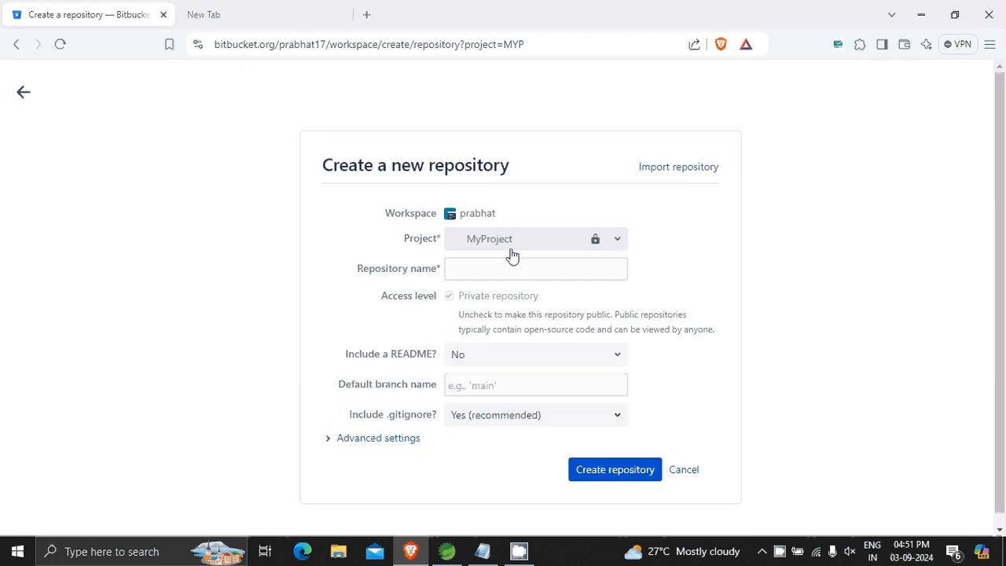
click(505, 268)
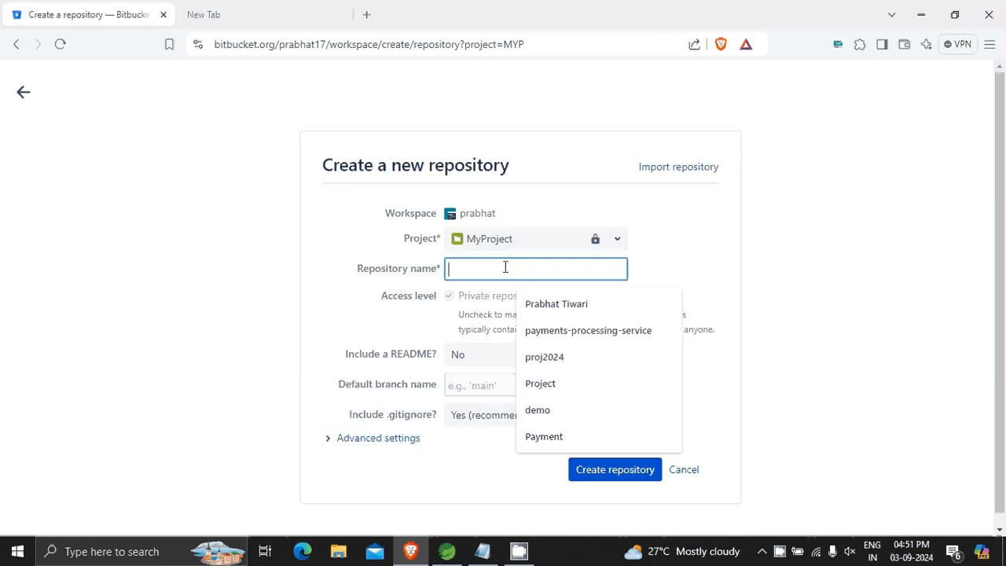
text(demo)
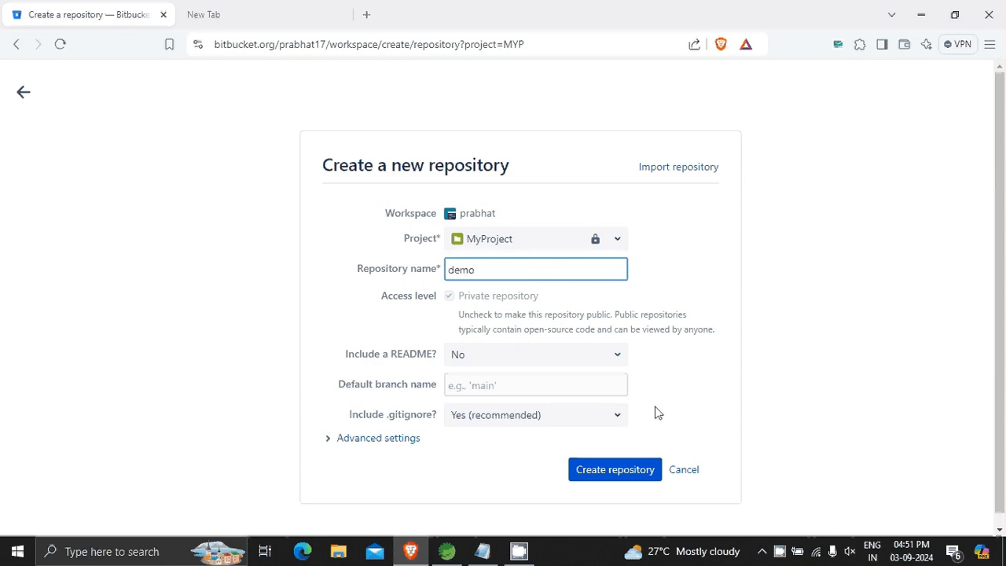
click(616, 472)
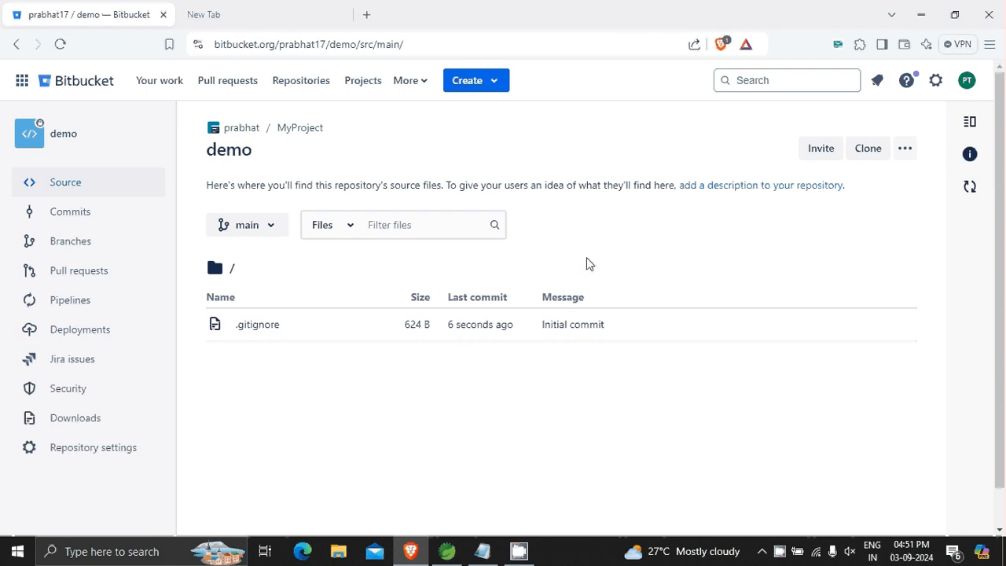
Check which branches the demo repository contains.
click(275, 228)
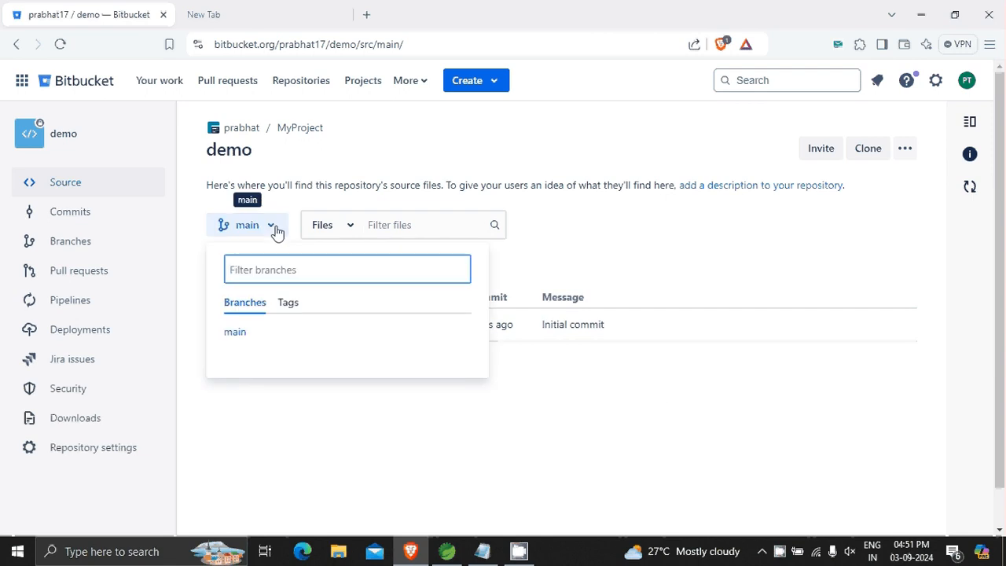
click(275, 228)
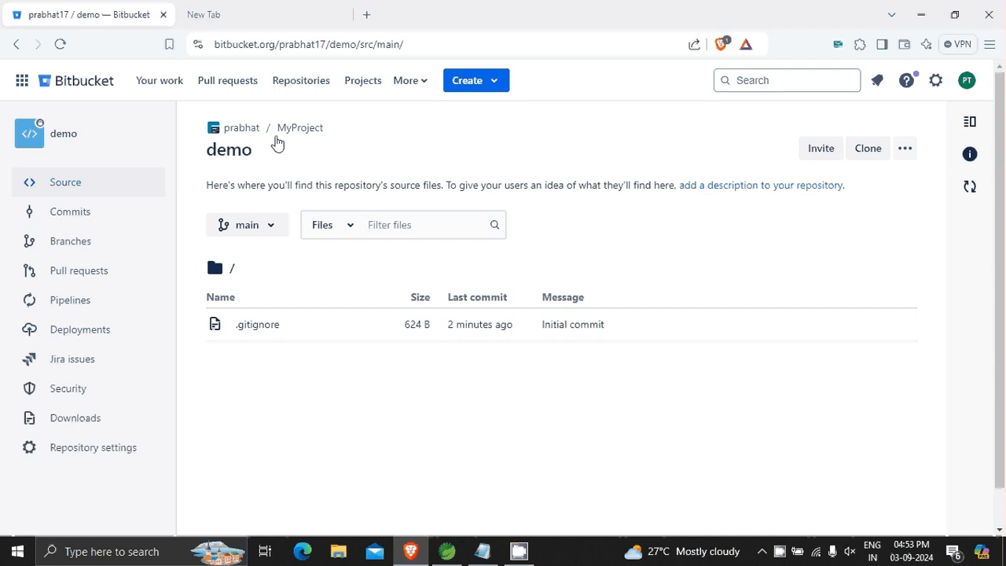
Open Spring Initializr at start.spring.io in the empty browser tab.
click(266, 26)
click(280, 49)
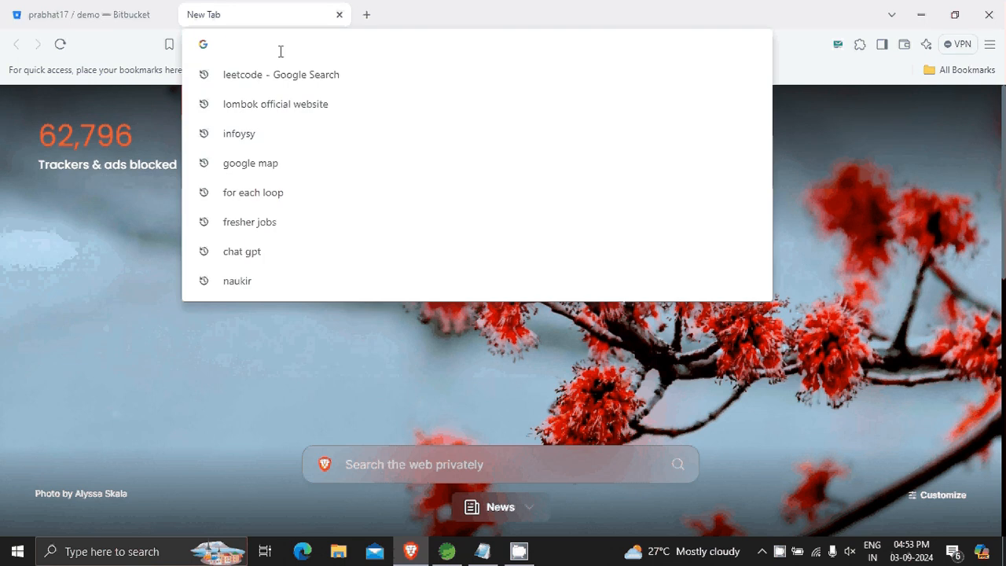
text(s)
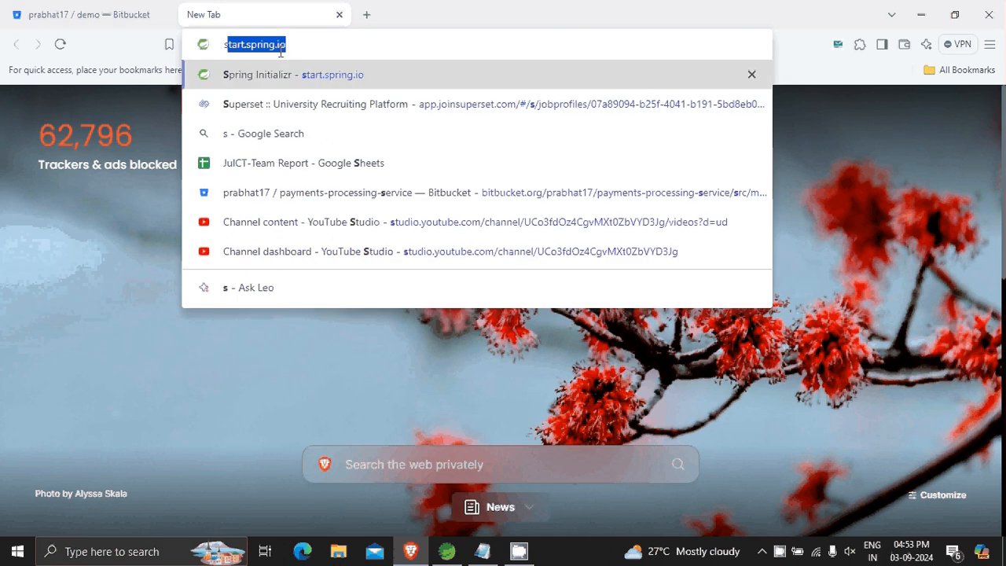
text(pr)
key(BackSpace)
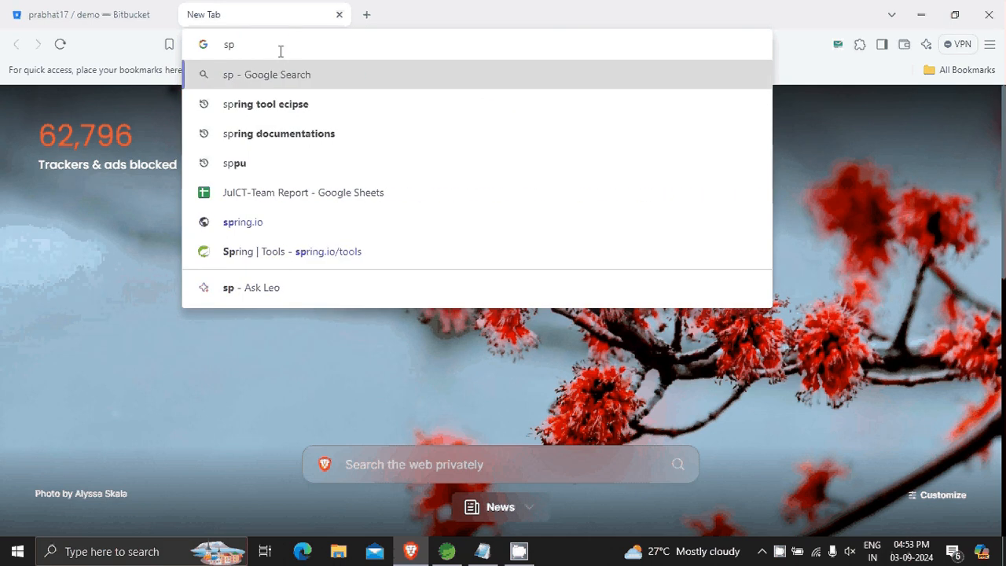
click(248, 224)
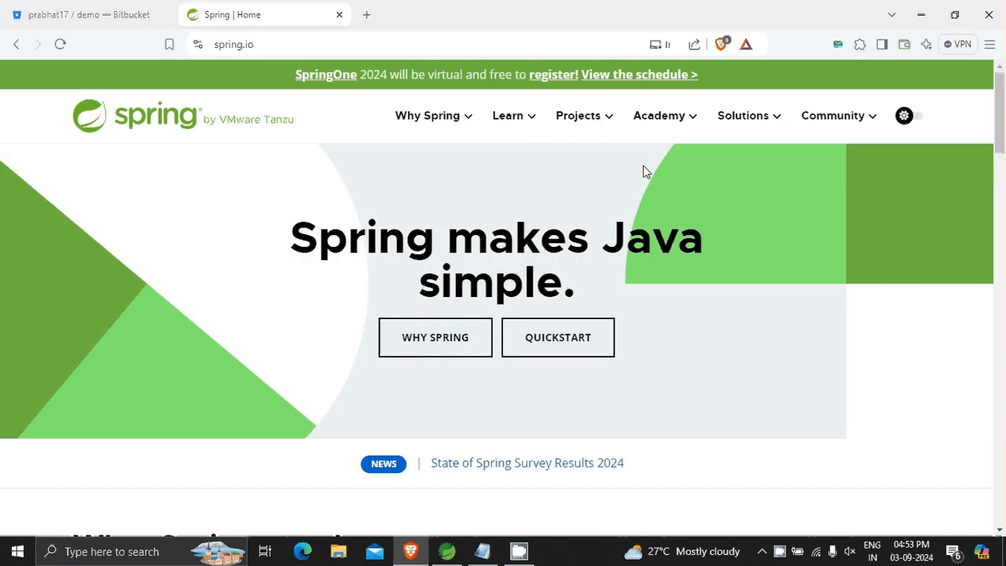
click(301, 44)
key(BackSpace)
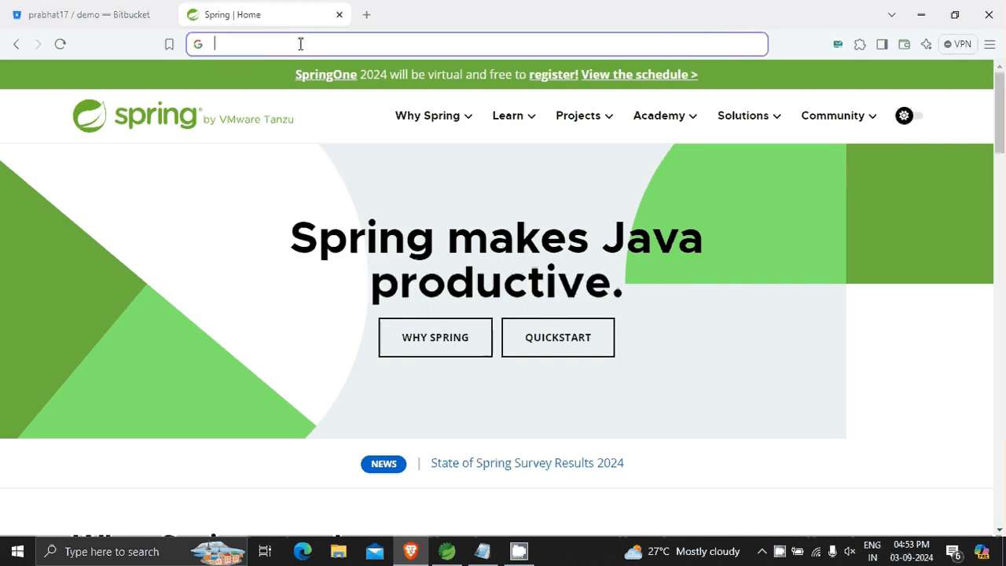
text(st)
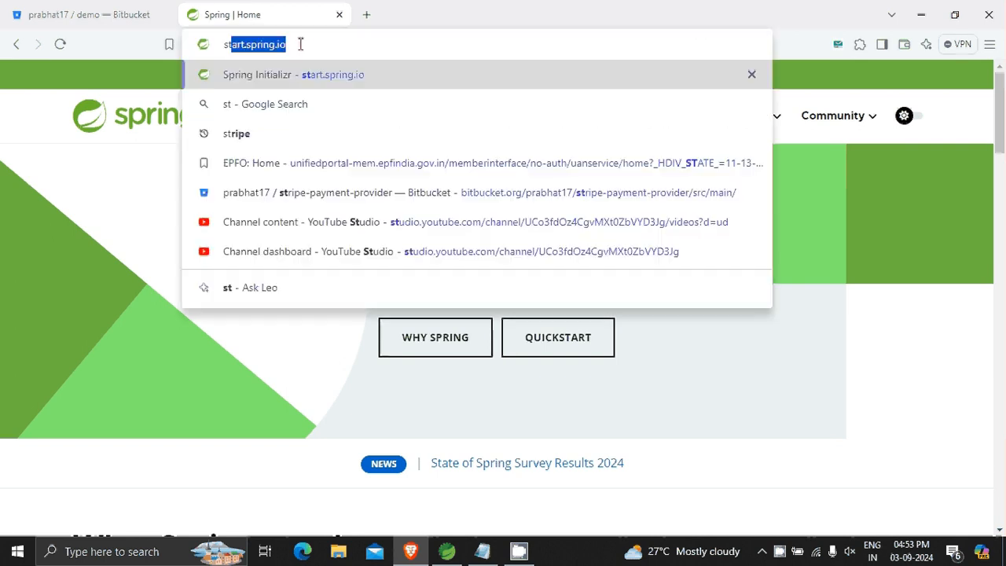
text(ar)
key(Return)
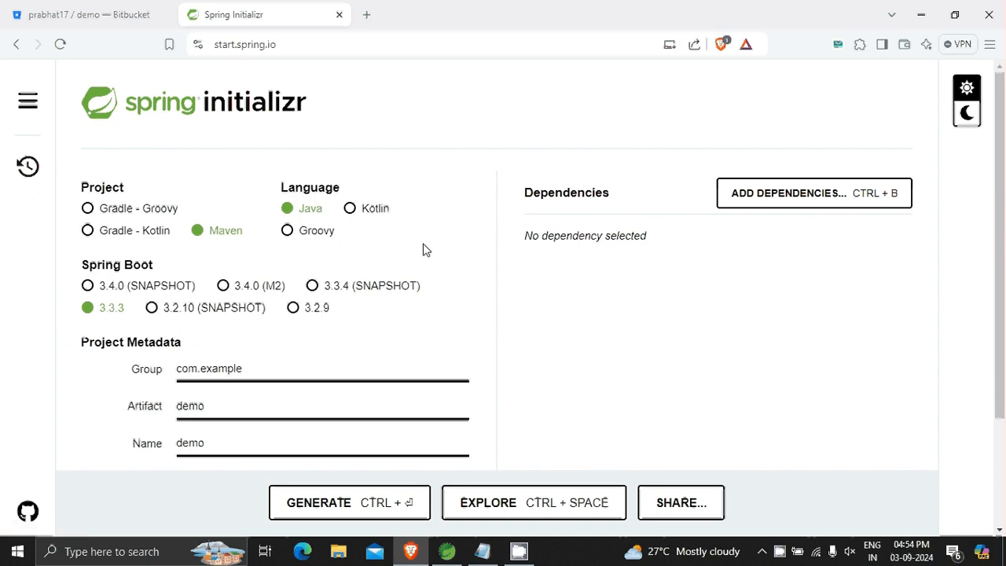
Generate the demo Maven project with the default Spring Boot 3.3.3 and Java 21 settings, saving demo (1).zip to the Desktop.
scroll(423, 249, down, 1)
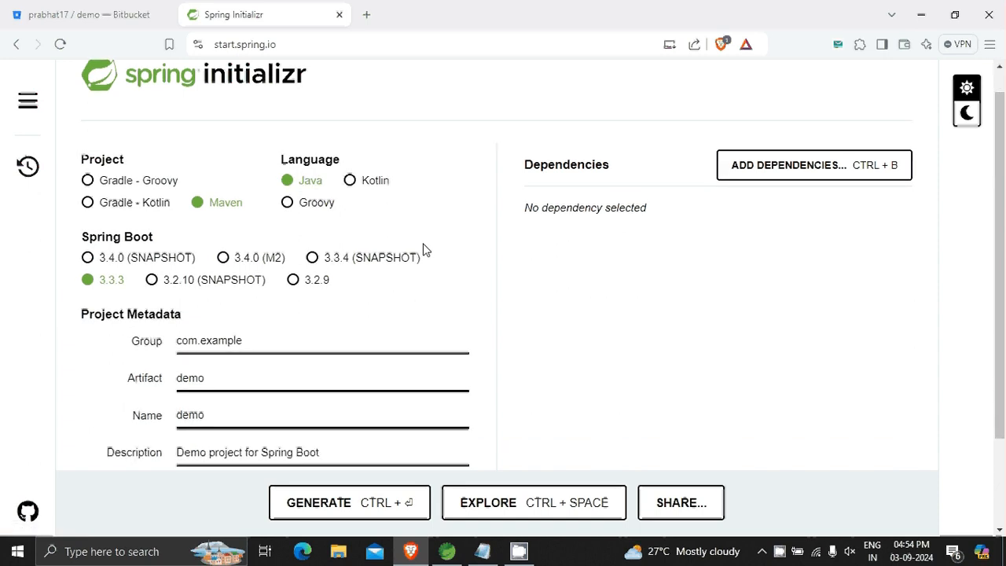
scroll(423, 250, down, 2)
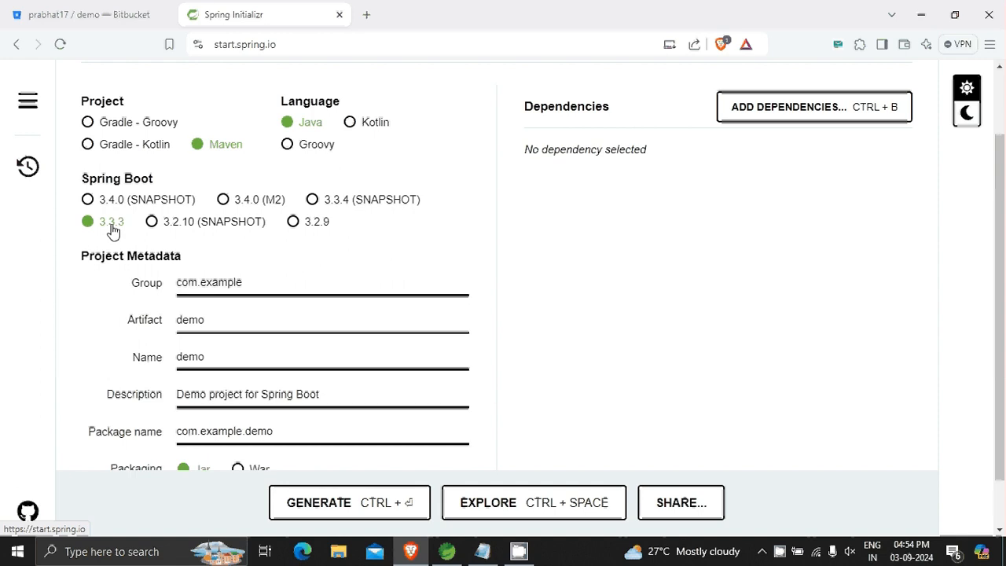
scroll(342, 276, down, 1)
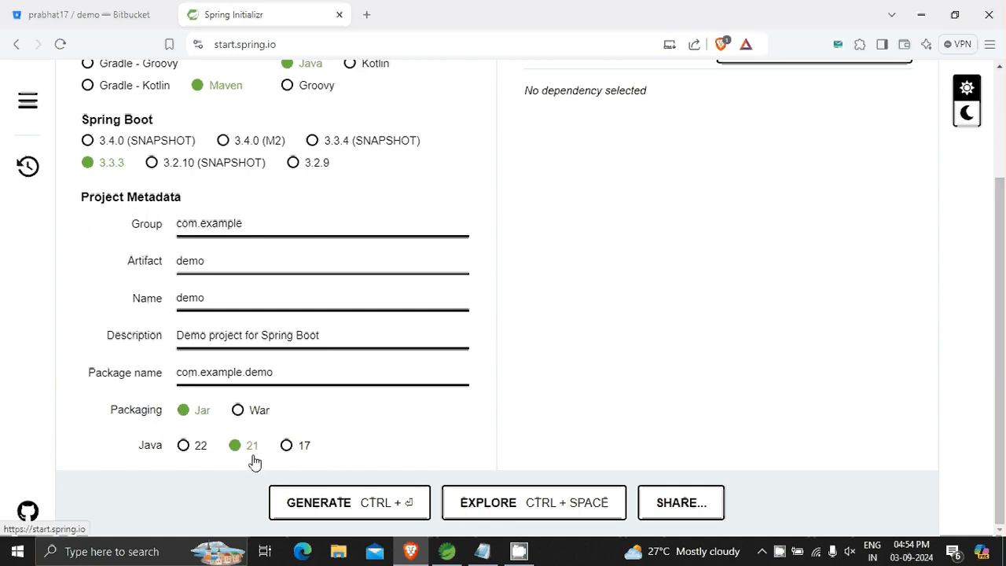
click(344, 502)
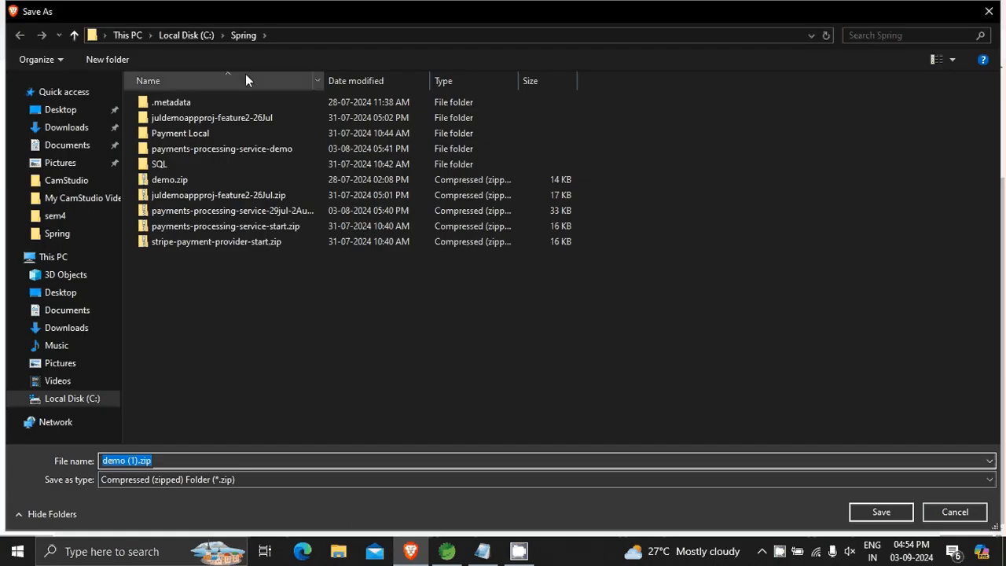
click(71, 295)
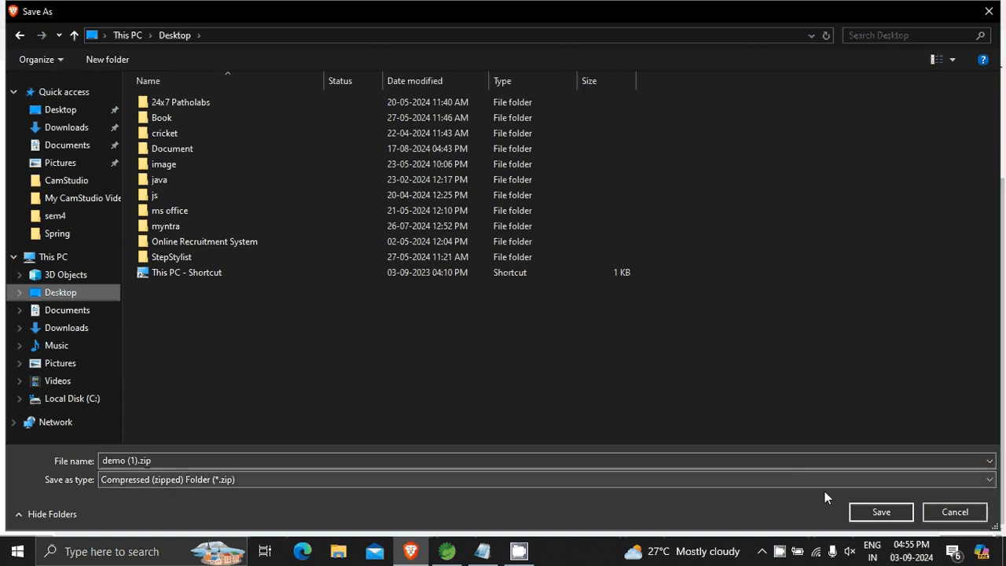
click(890, 515)
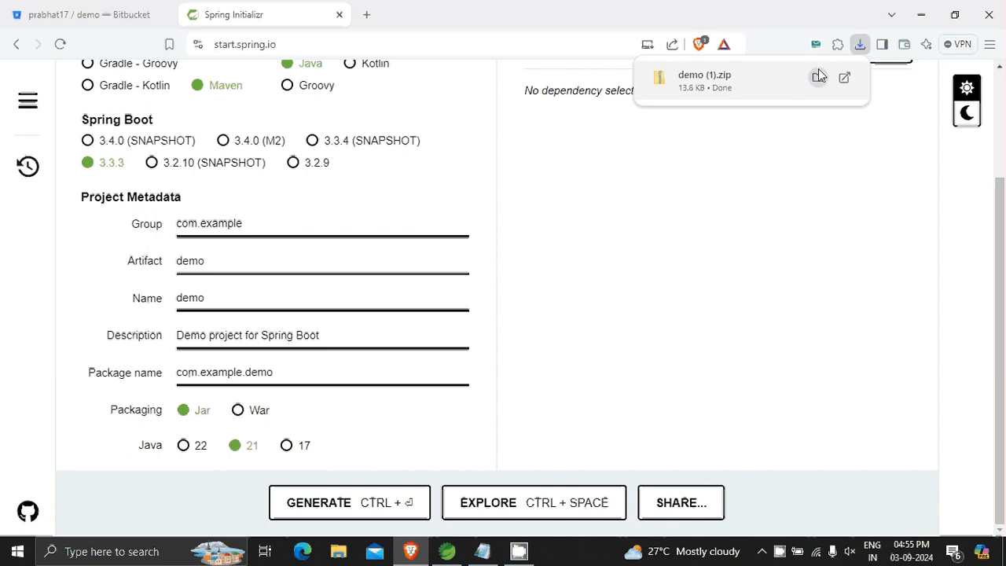
Show the downloaded demo (1).zip in its folder and extract it to the demo (1) folder on the Desktop.
click(817, 77)
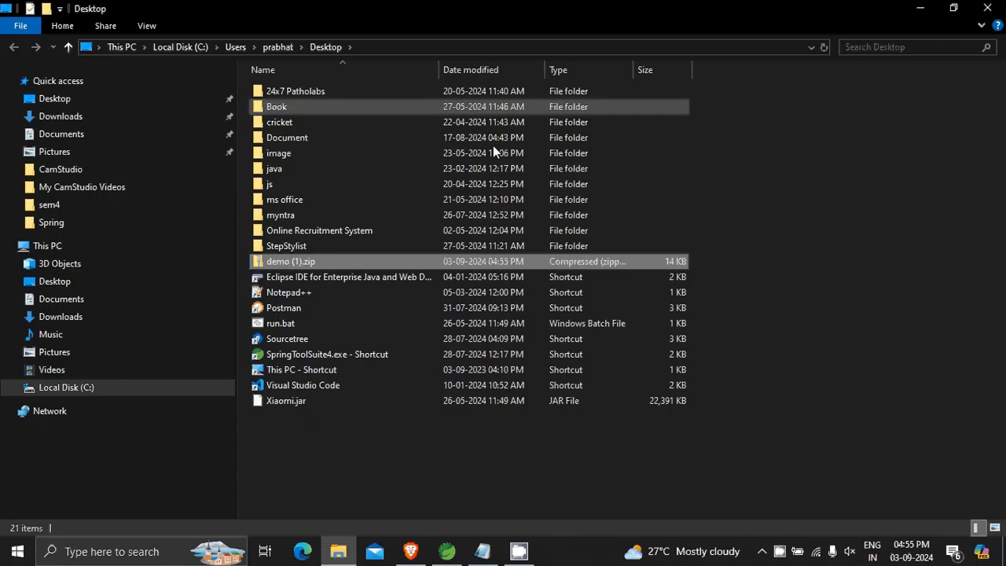
right_click(334, 267)
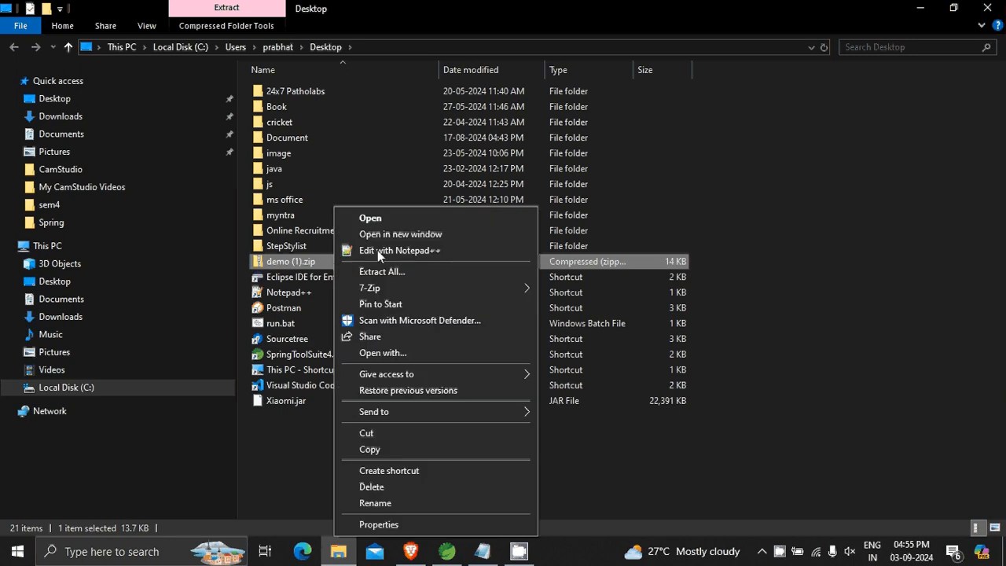
click(425, 272)
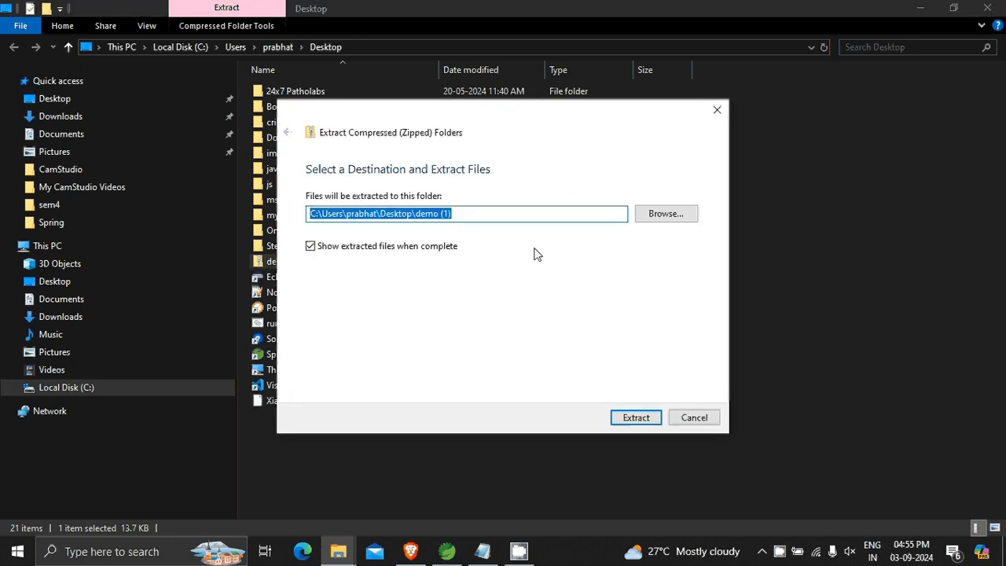
click(646, 421)
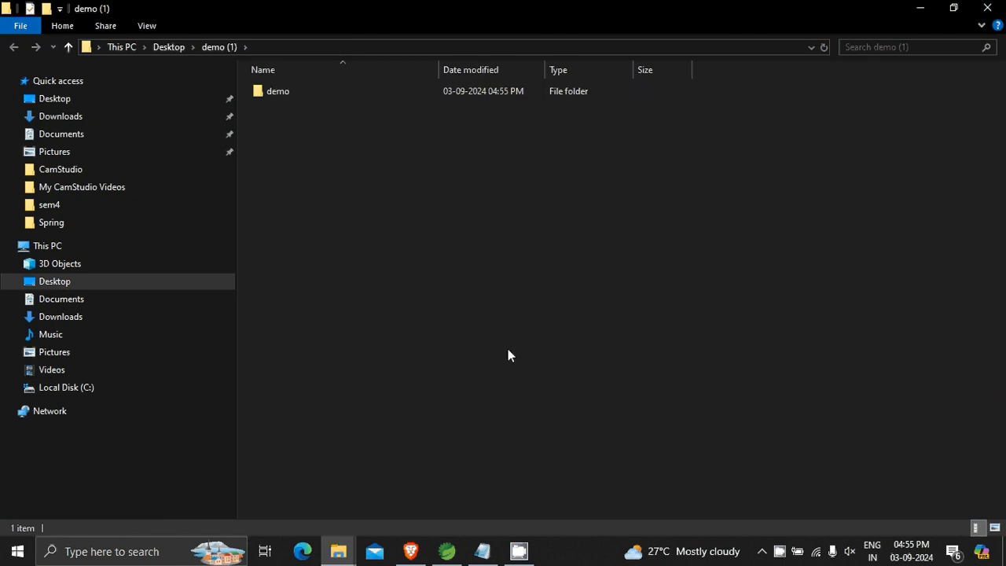
Switch to Spring Tool Suite and import the existing Maven project from the demo folder inside demo (1) on the Desktop.
click(447, 553)
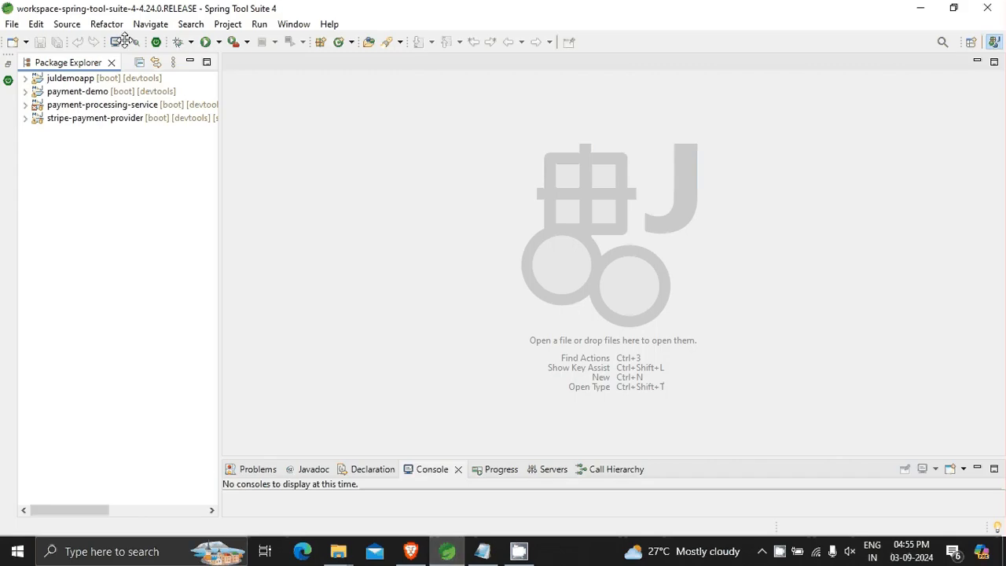
click(15, 26)
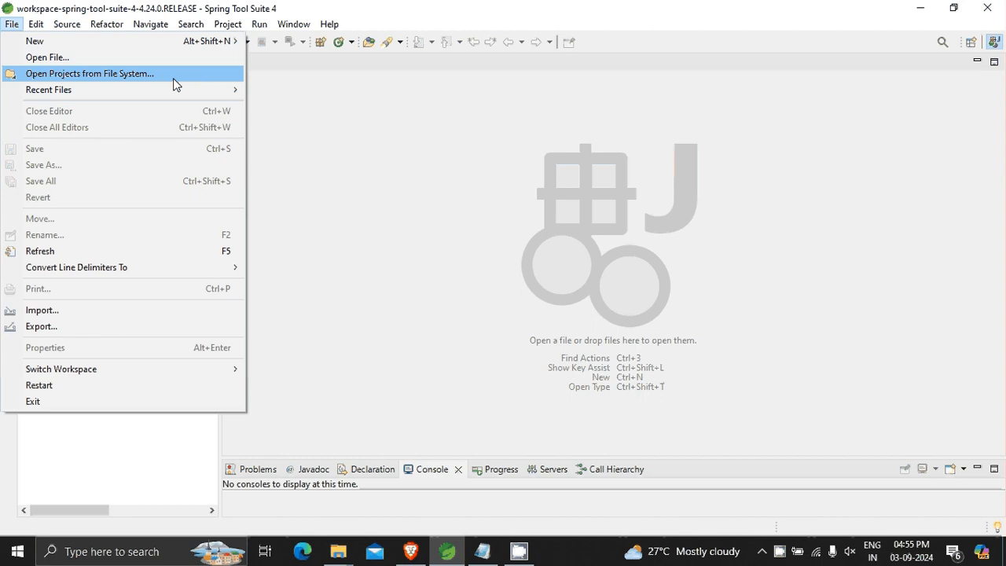
click(75, 308)
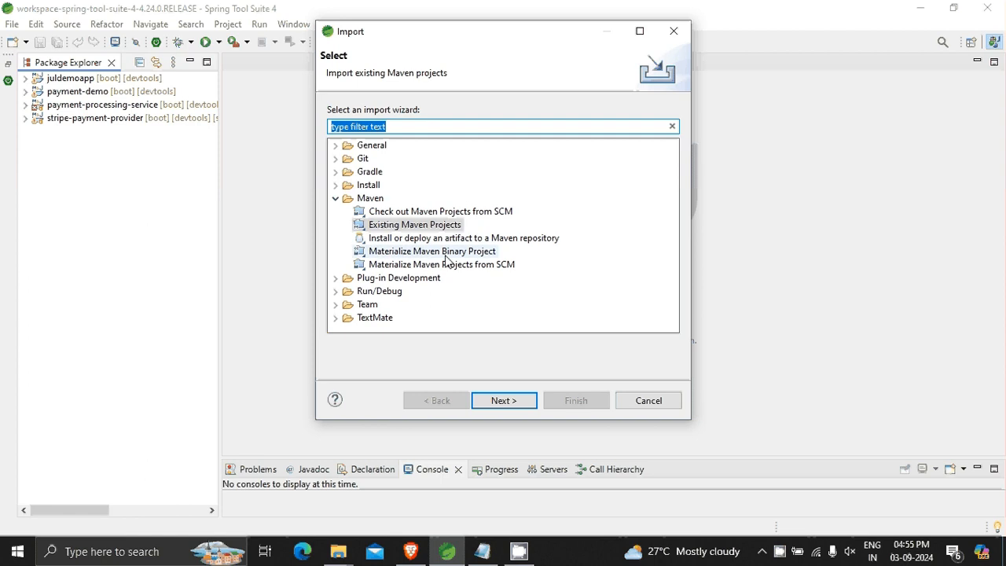
click(509, 401)
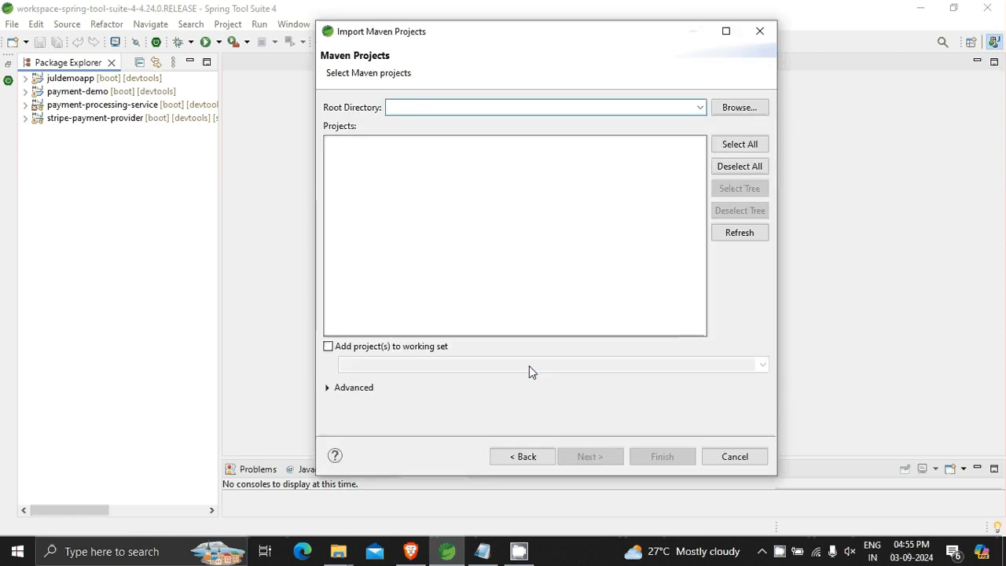
click(743, 112)
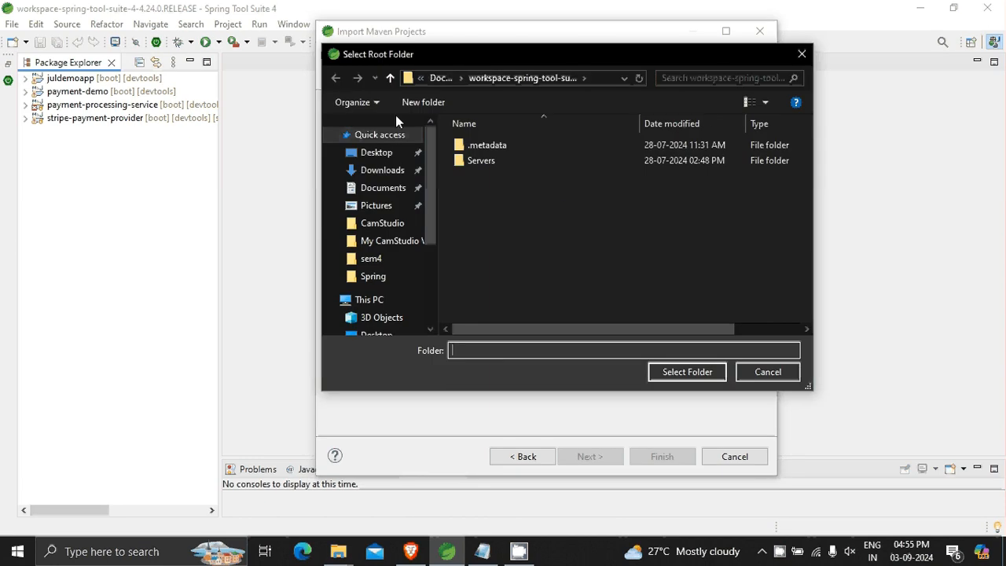
click(375, 152)
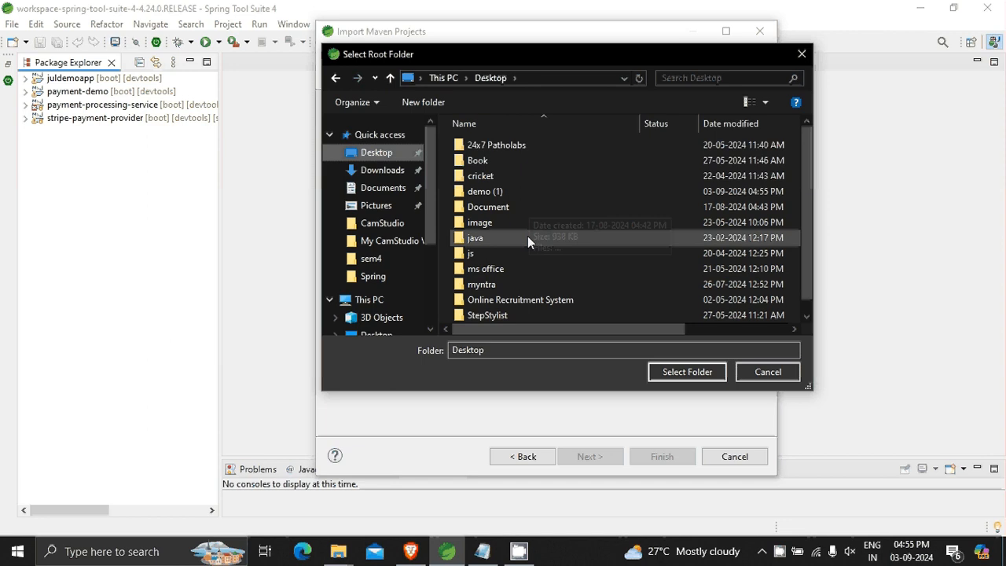
double_click(549, 191)
click(546, 148)
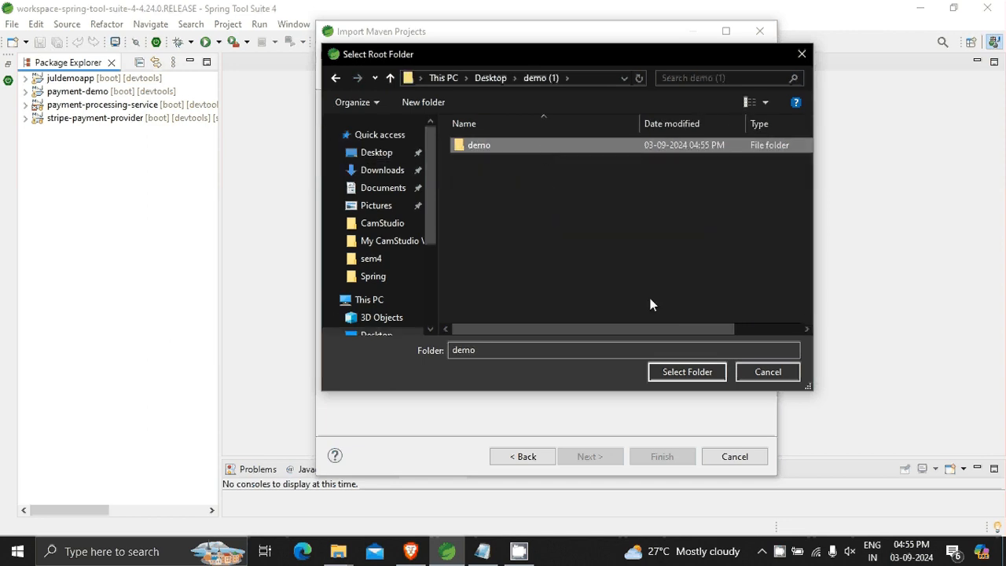
click(686, 372)
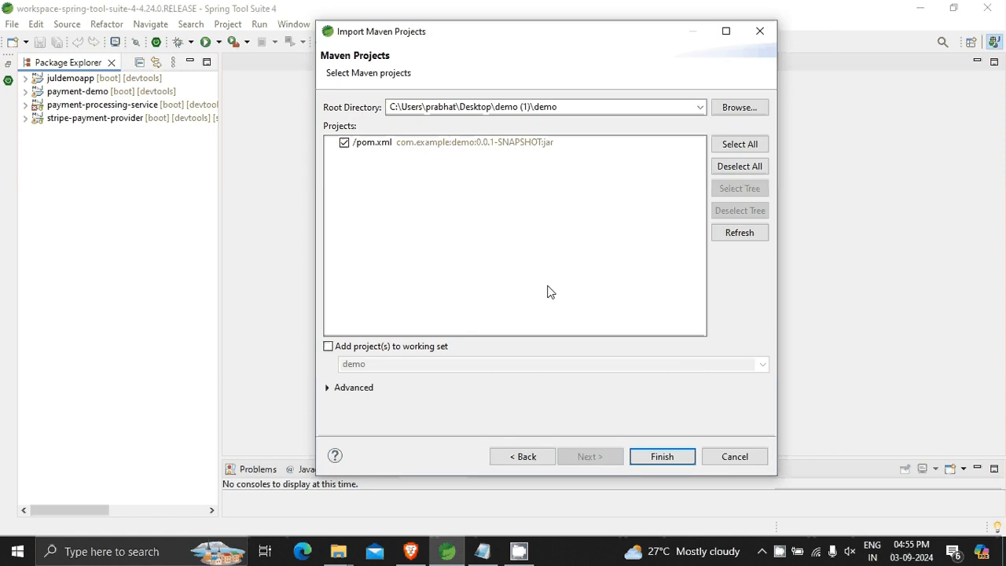
click(663, 457)
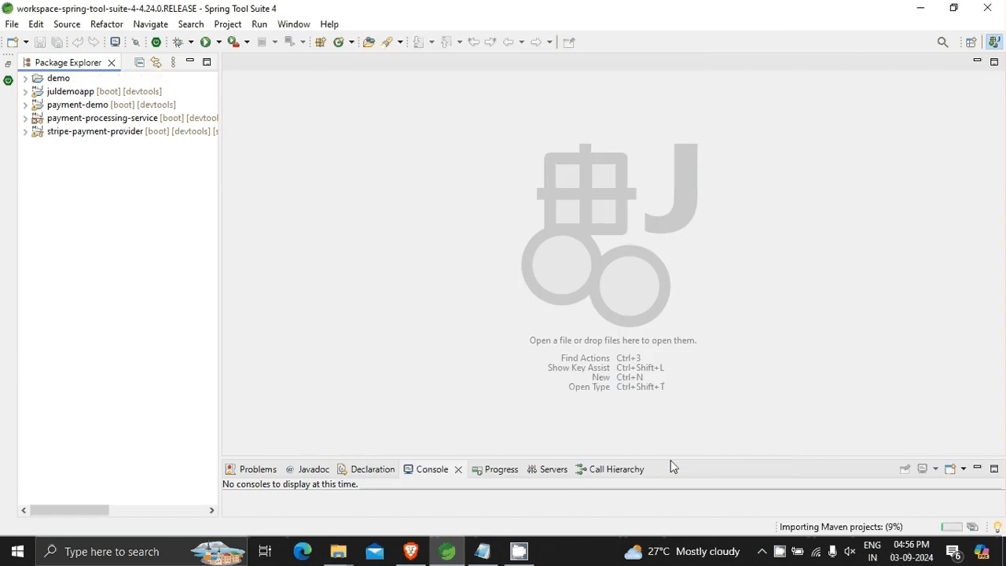
Expand the imported demo project to check its files.
click(26, 79)
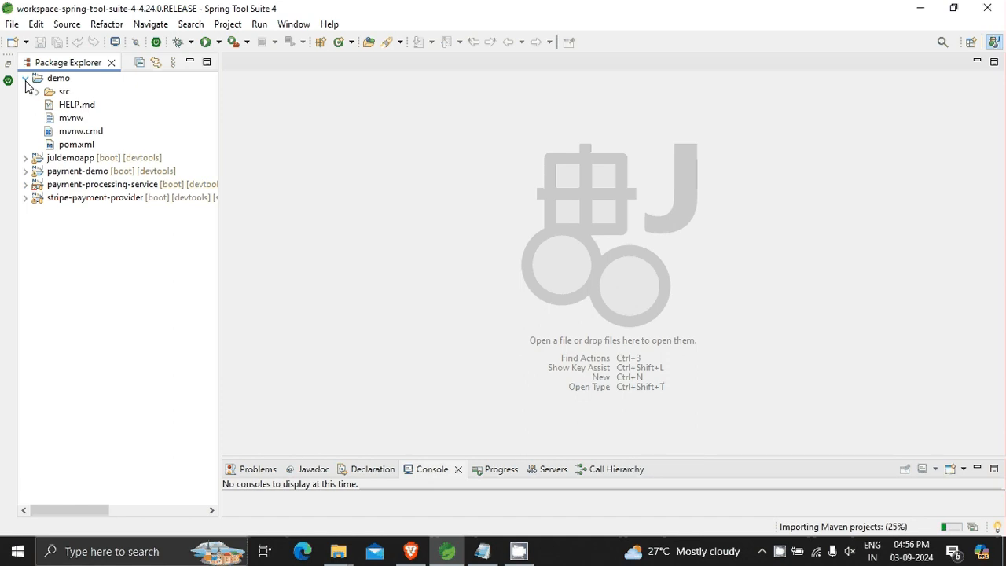
click(26, 79)
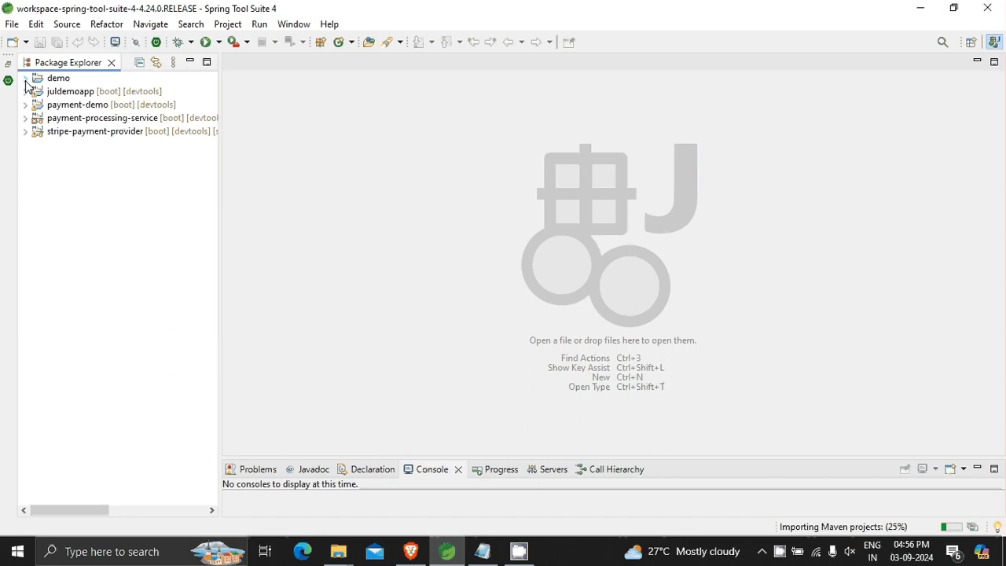
click(26, 79)
Run a new Maven build configuration for the demo project with the goals clean Springboot:run.
click(57, 81)
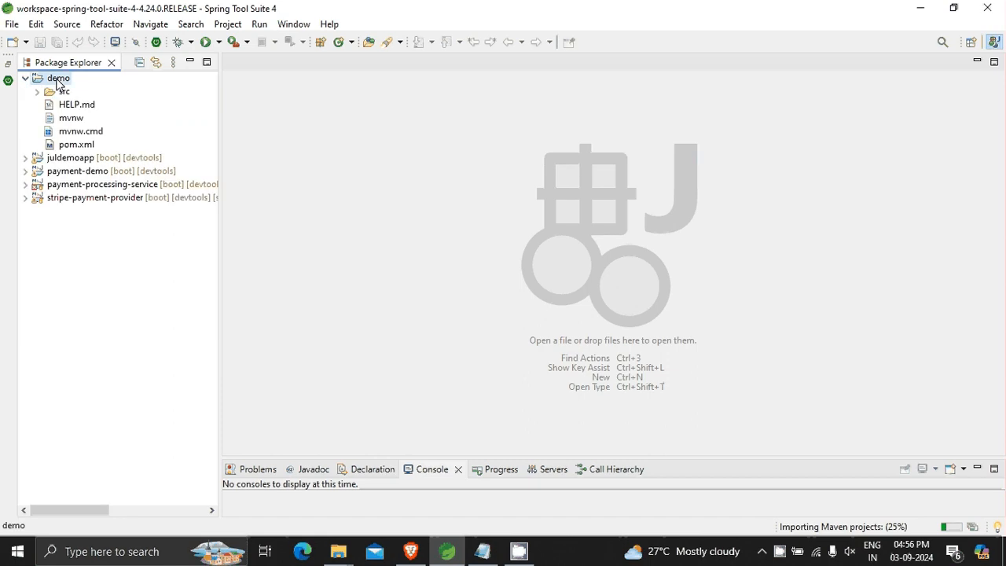
right_click(57, 81)
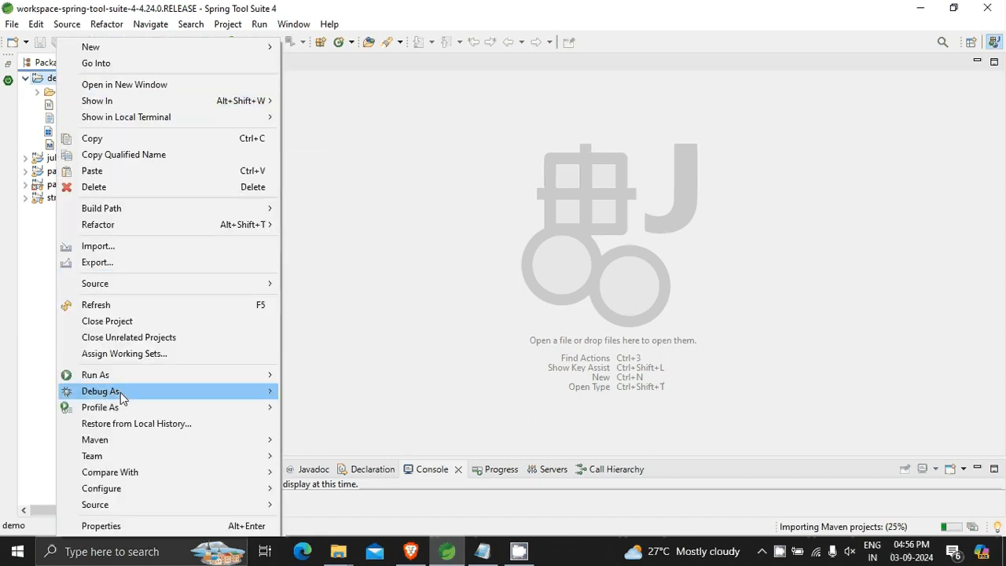
mouse_move(200, 382)
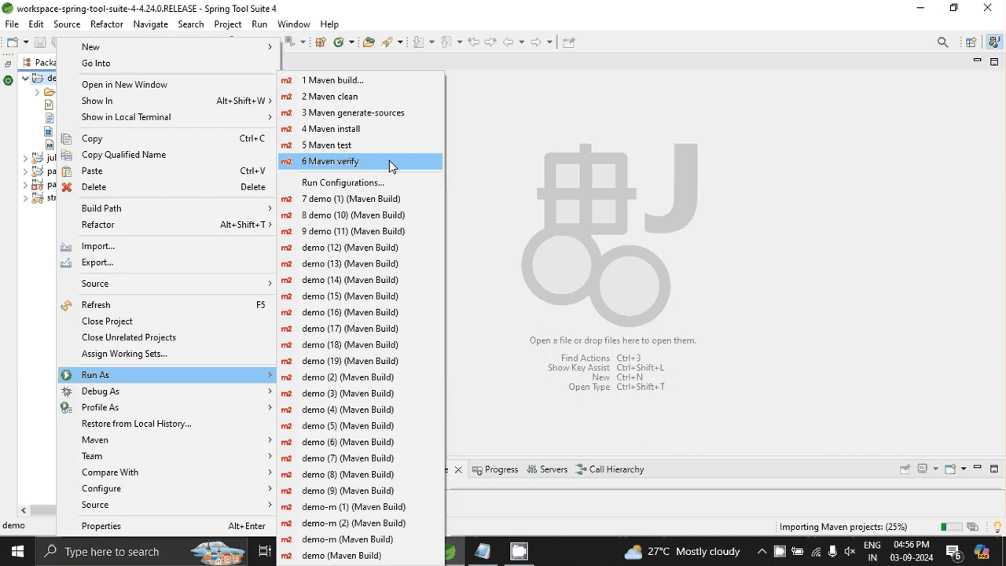
click(380, 80)
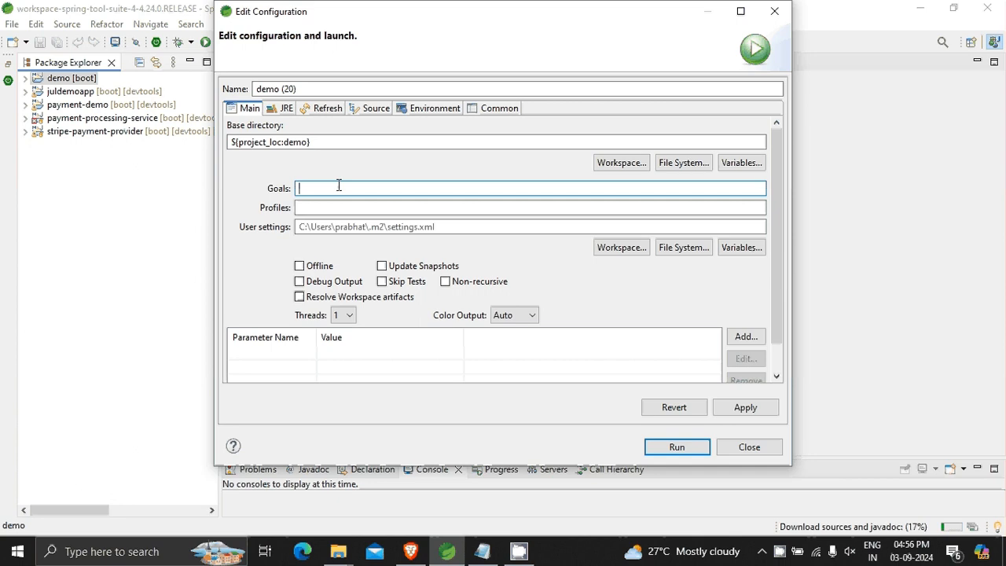
text(clean)
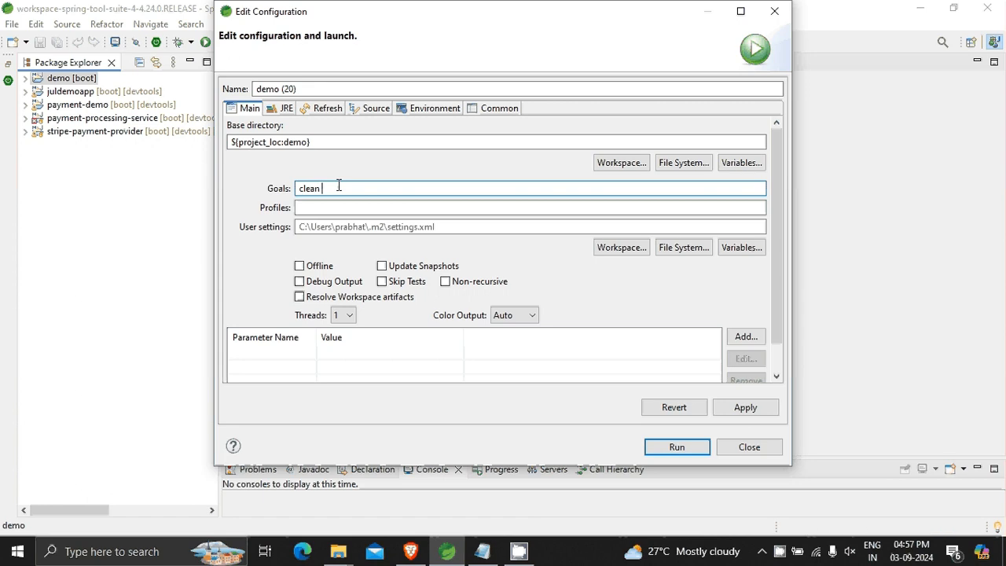
text(spring)
text(boot:run)
key(ctrl+Left)
key(Delete)
text(S)
click(677, 454)
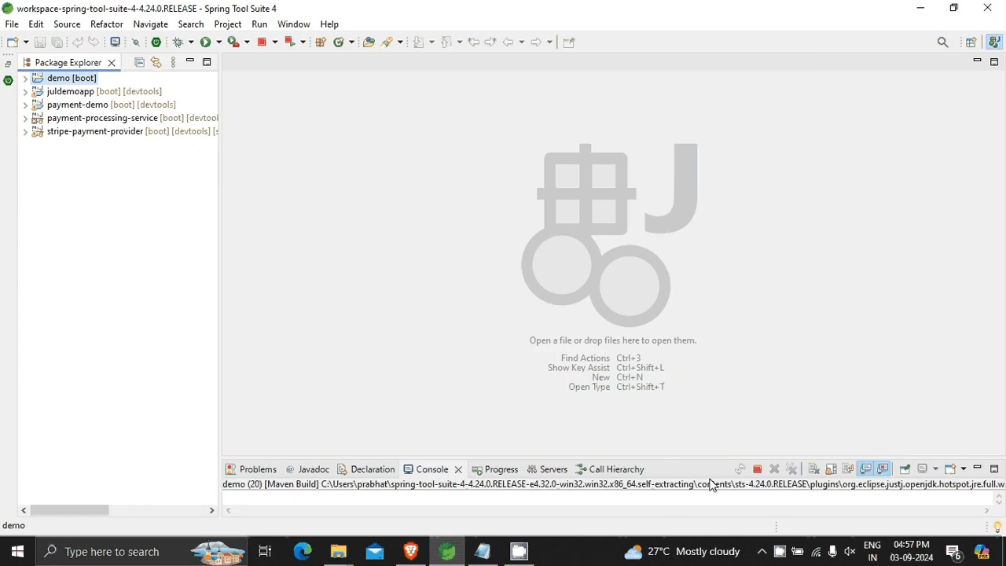
Enlarge the console to read the Maven build output, close it, and shrink the lower pane again.
drag(715, 456, 675, 211)
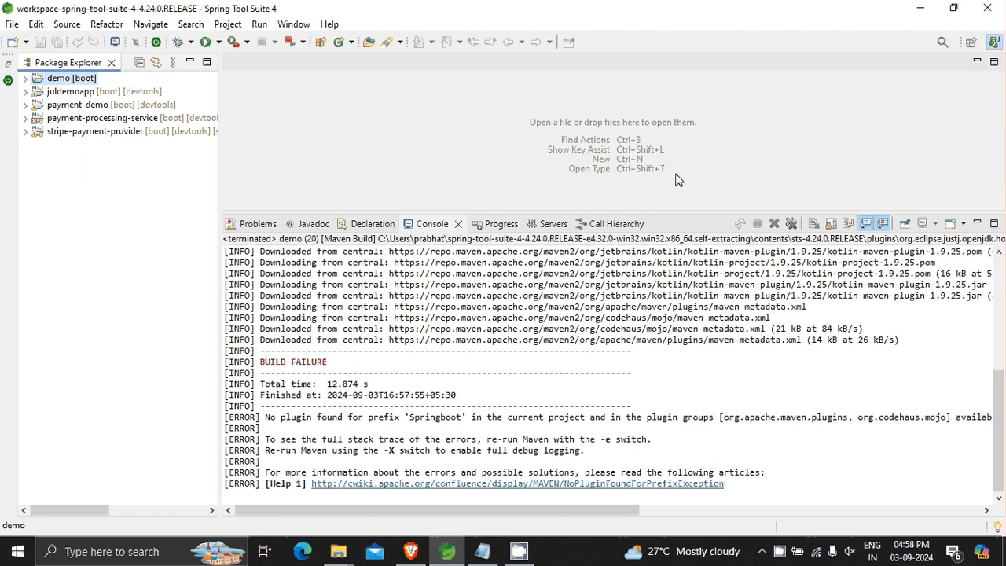
click(458, 225)
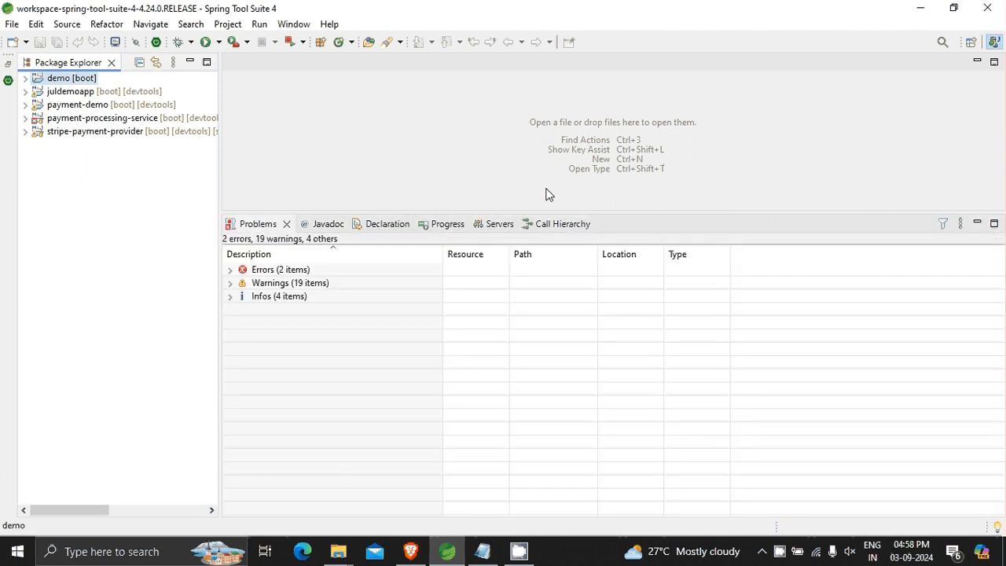
drag(523, 216, 528, 348)
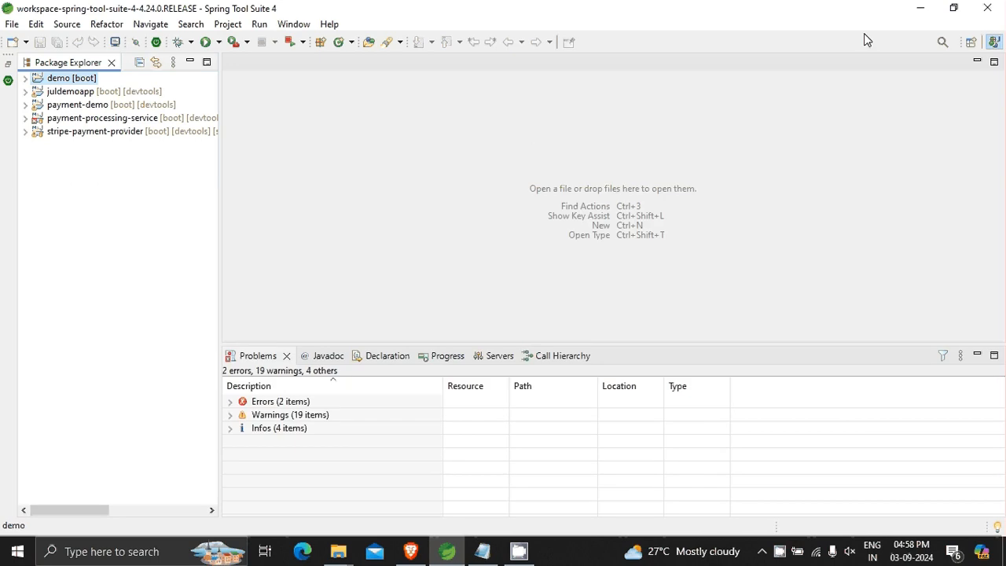
Look into the demo folder inside demo (1) and minimise all open windows to reach the desktop.
click(916, 9)
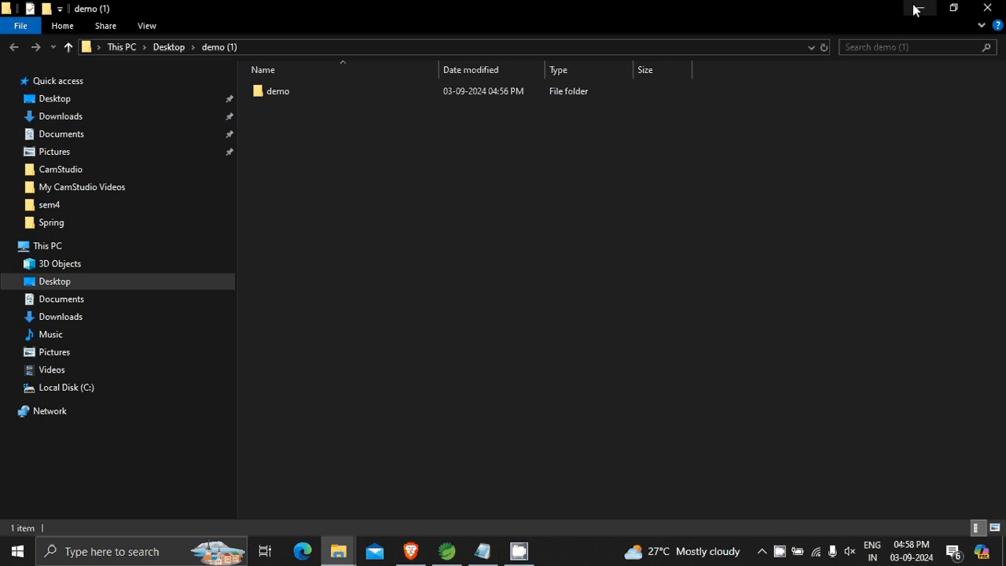
double_click(365, 89)
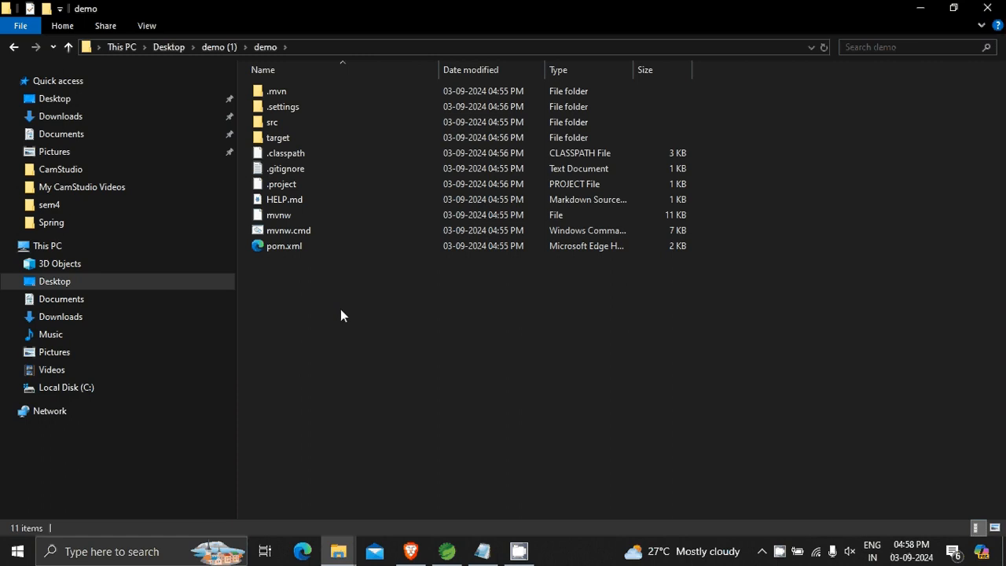
click(922, 7)
click(922, 6)
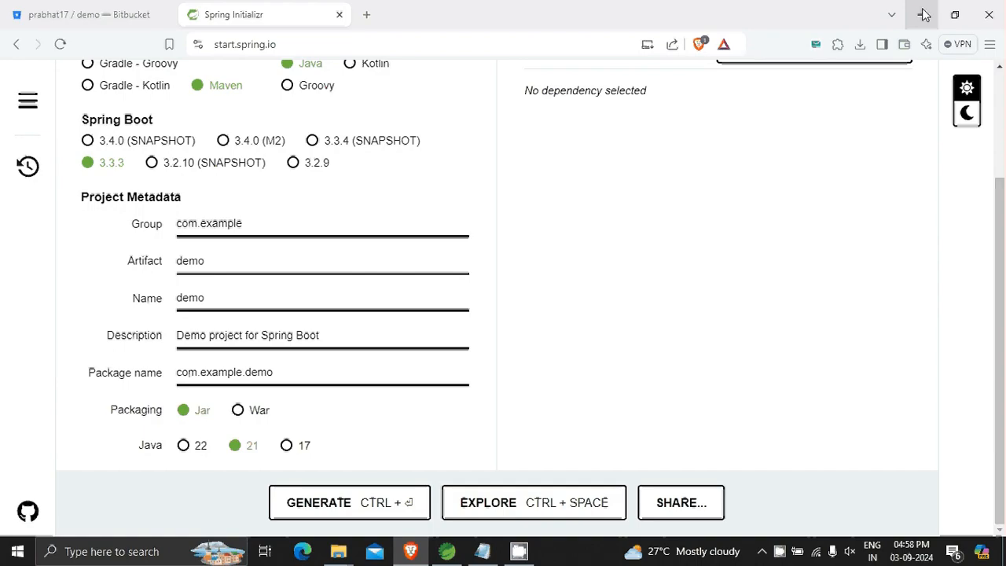
click(922, 8)
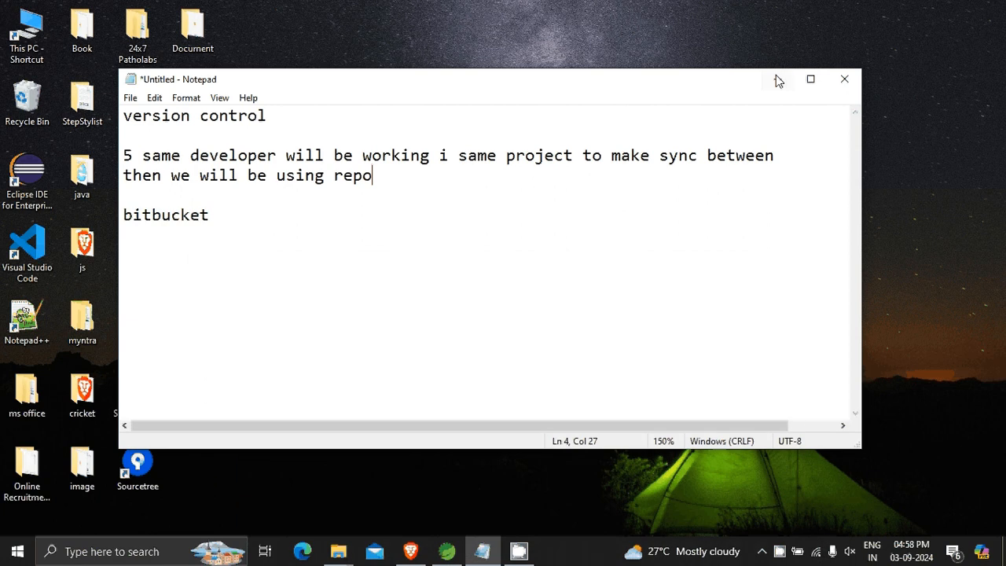
click(776, 75)
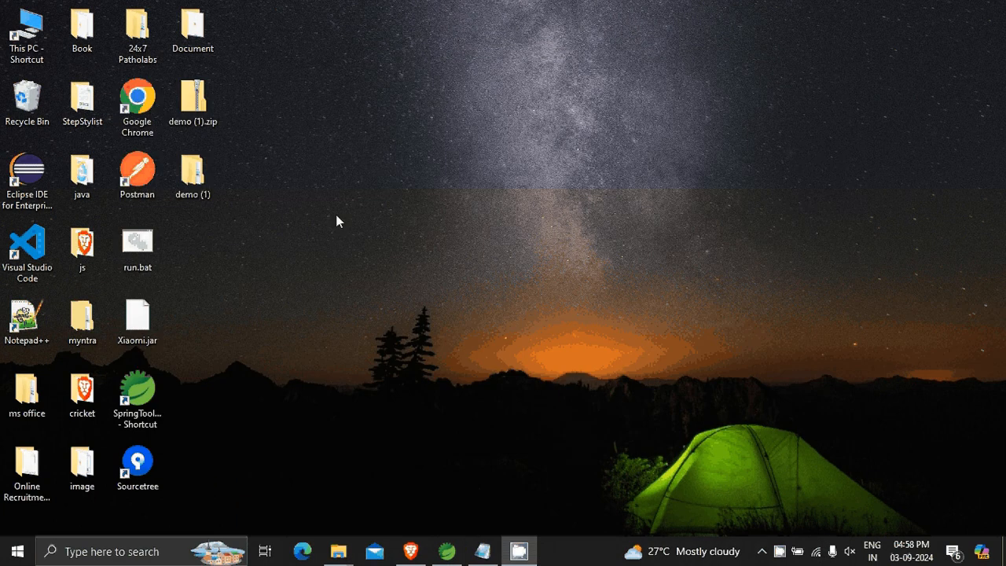
Create a new folder named local sync on the Desktop.
right_click(417, 262)
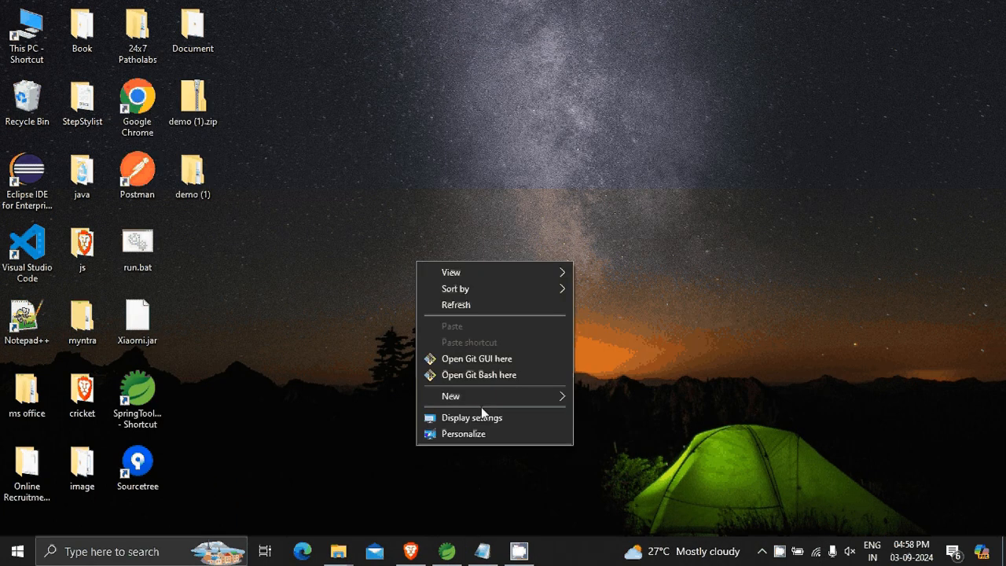
mouse_move(503, 396)
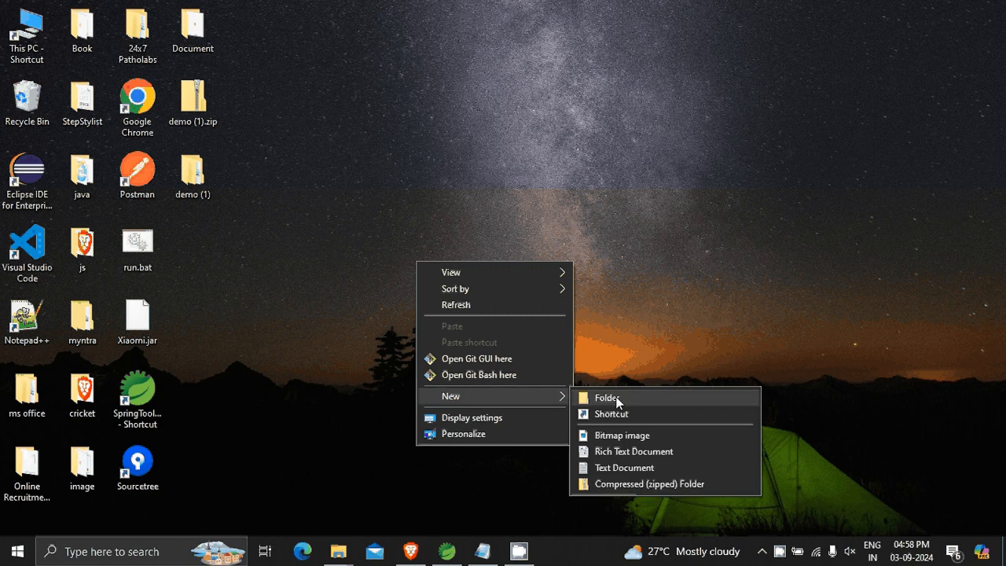
click(607, 397)
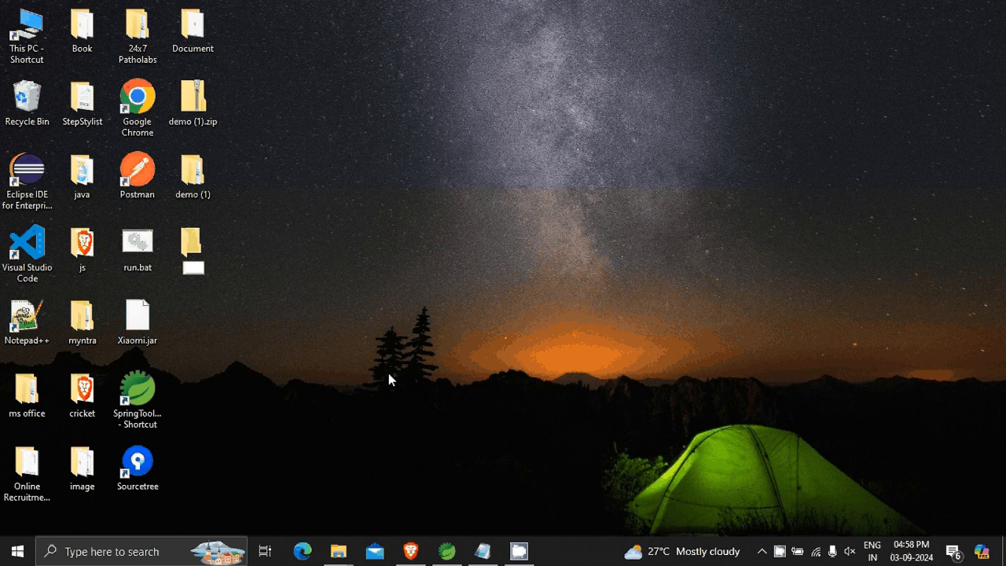
text(local sysnc)
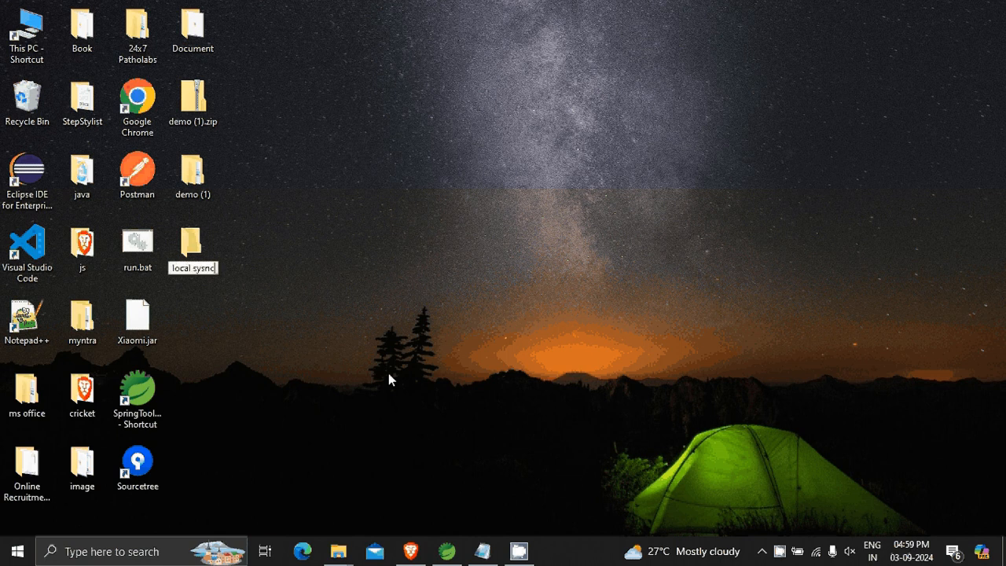
key(BackSpace)
key(BackSpace)
key(BackSpace)
text(nc)
key(Return)
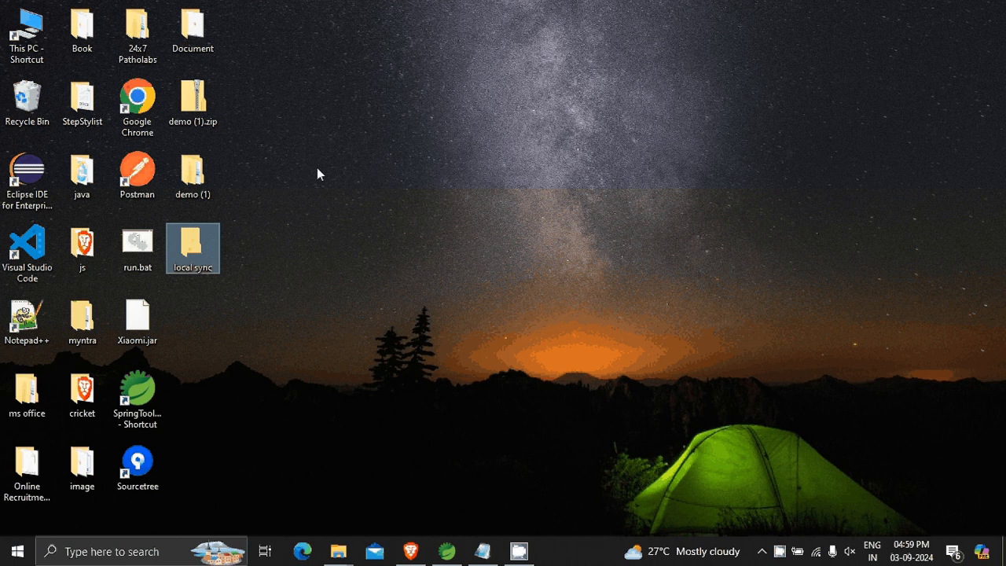
Copy all files and folders from the demo folder inside demo (1) into the local sync folder.
double_click(196, 181)
double_click(547, 90)
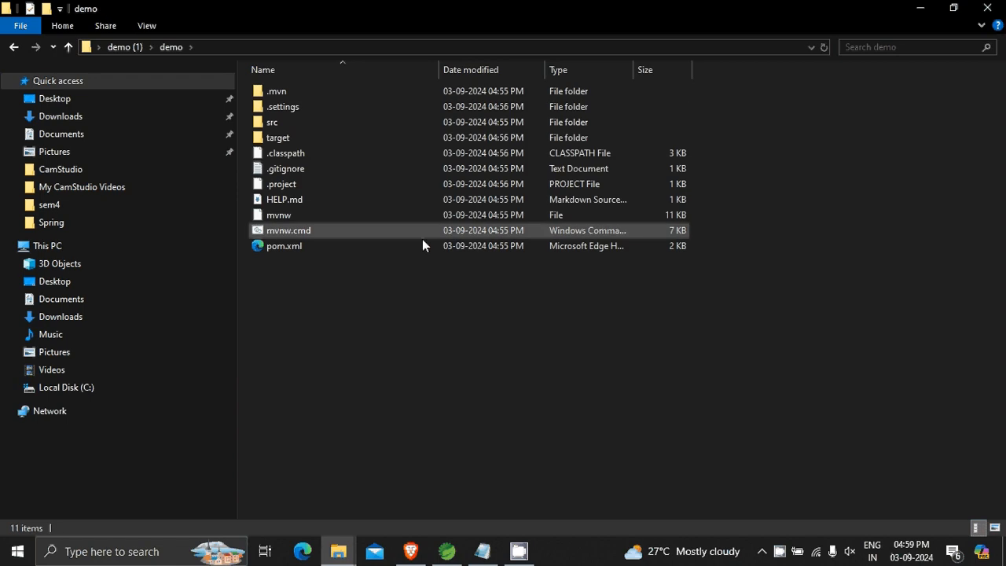
drag(395, 285, 517, 52)
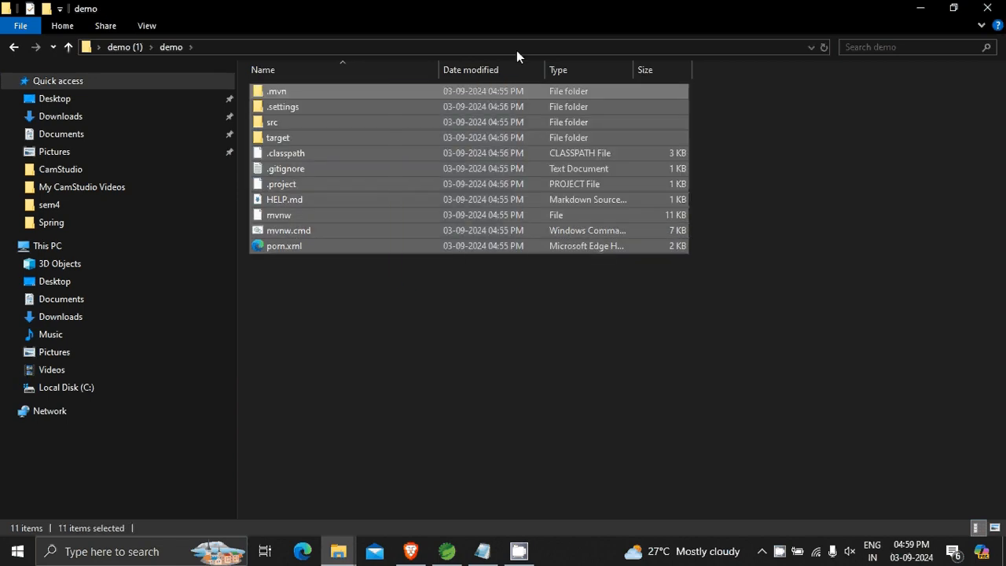
click(914, 9)
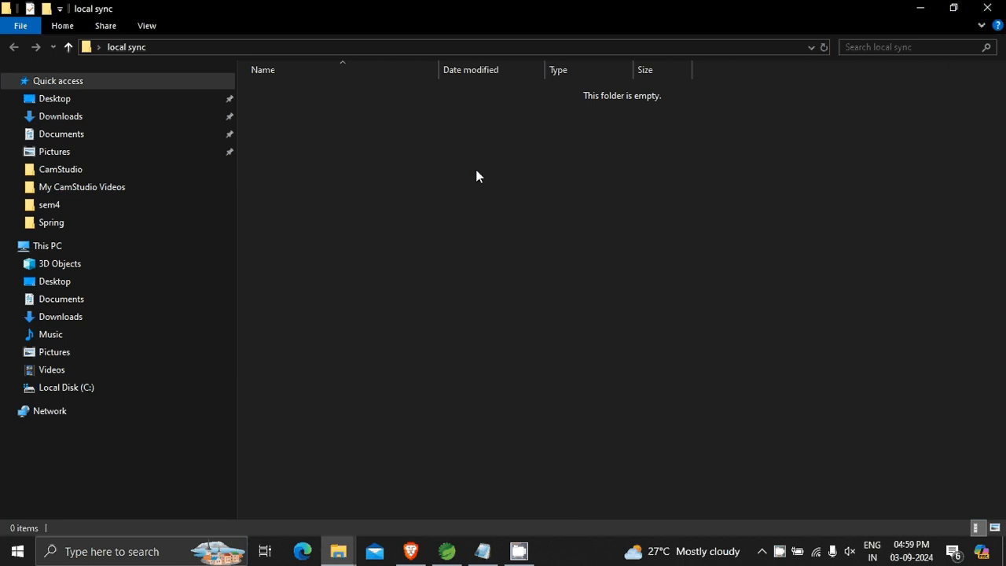
key(ctrl+v)
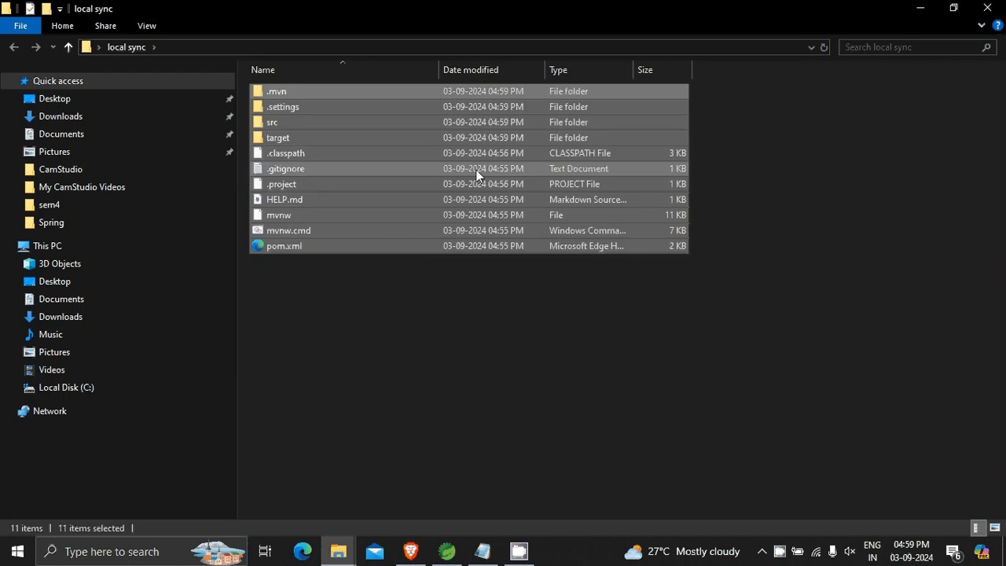
click(425, 349)
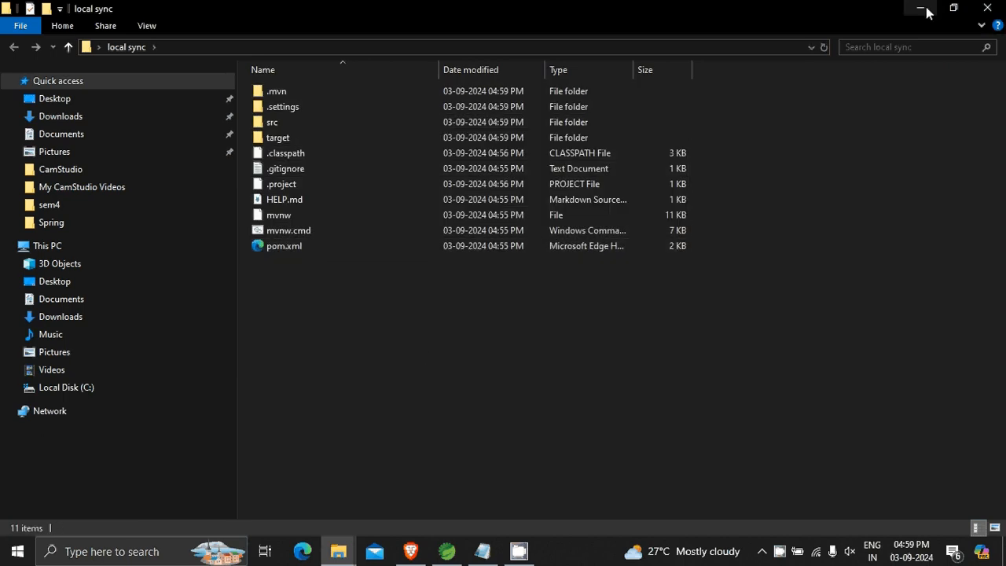
click(921, 10)
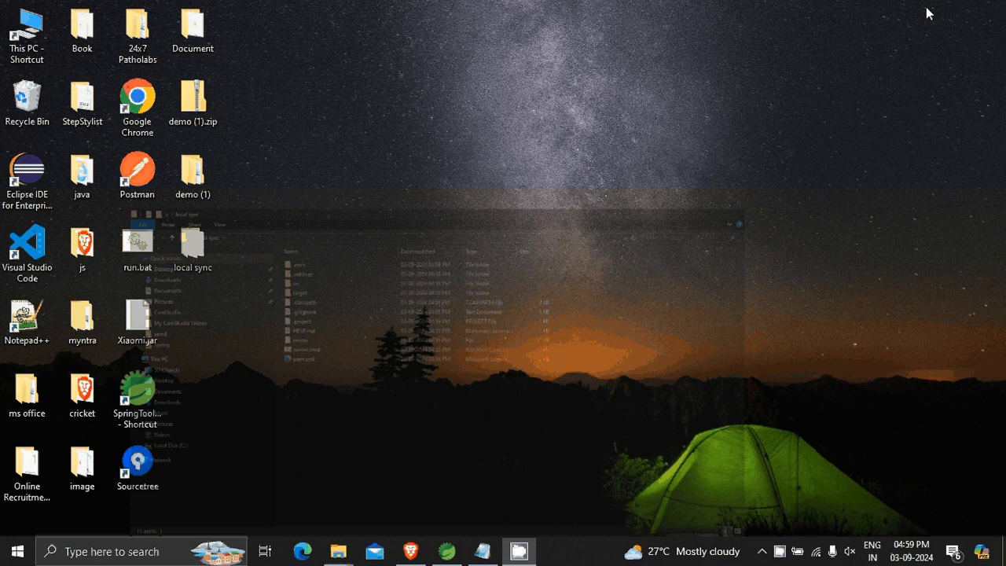
Switch to the browser's Bitbucket demo repository and start cloning it in Sourcetree.
click(410, 551)
click(59, 14)
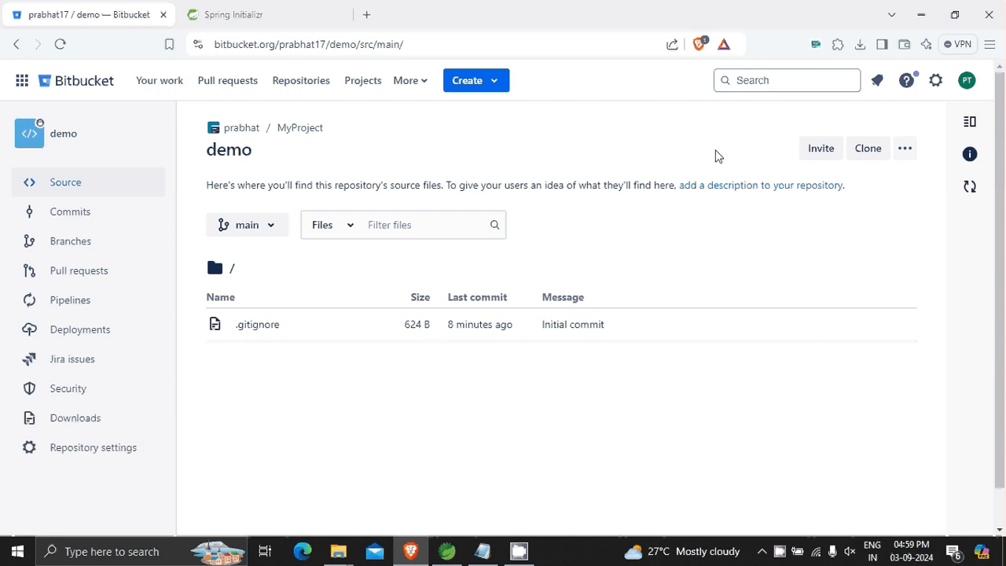
click(874, 154)
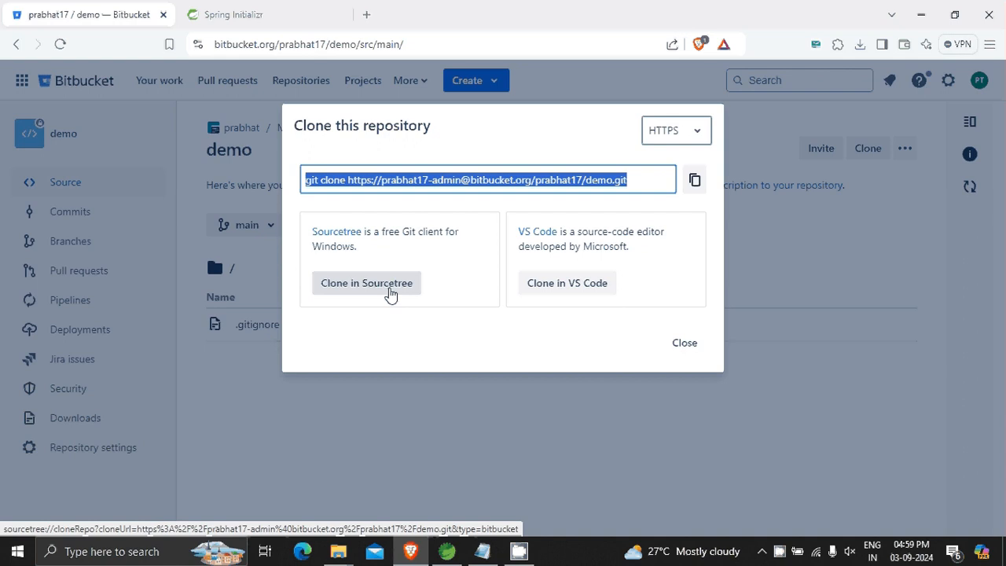
click(391, 293)
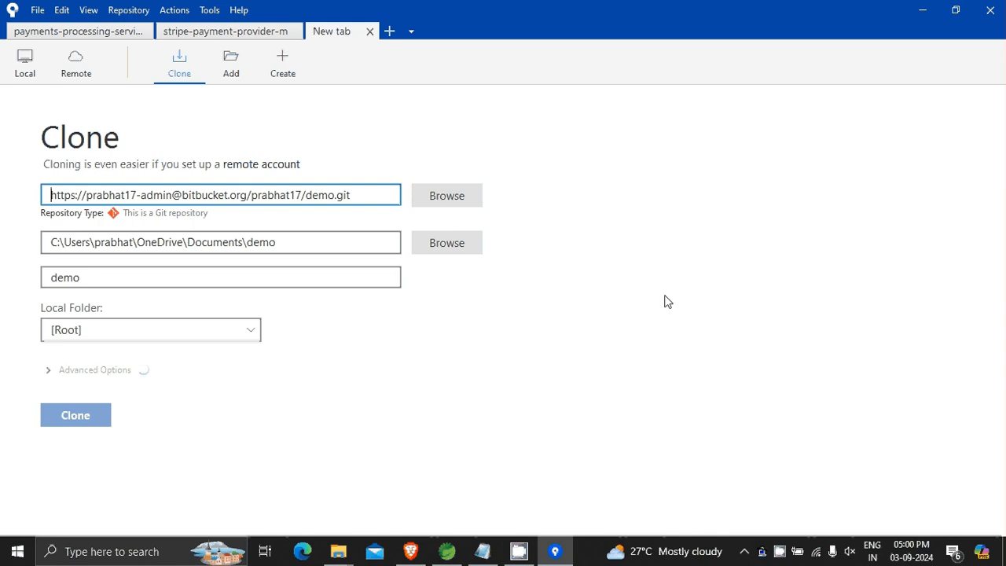
Set the clone destination to the local sync folder on the Desktop and try to clone the repository.
click(446, 249)
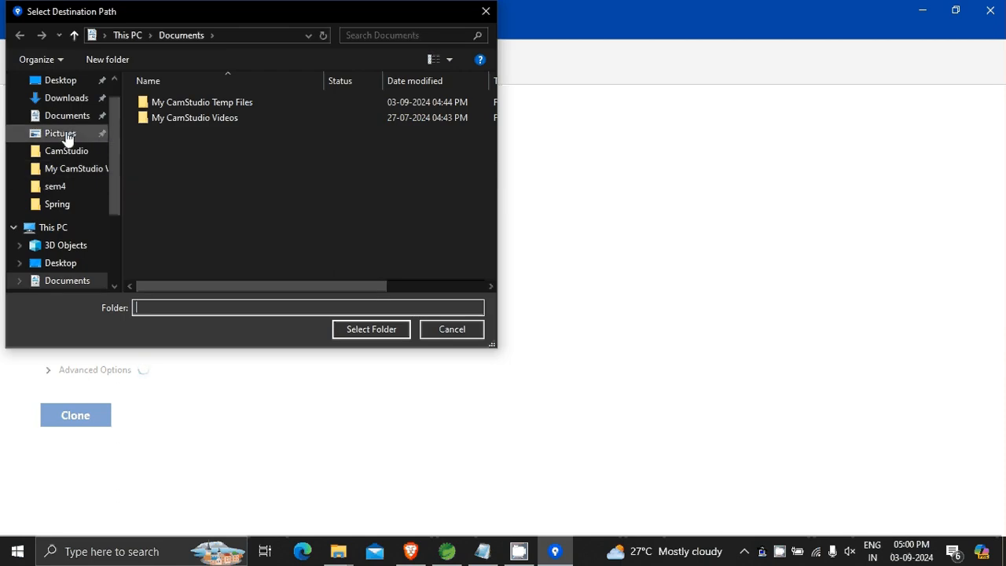
click(62, 83)
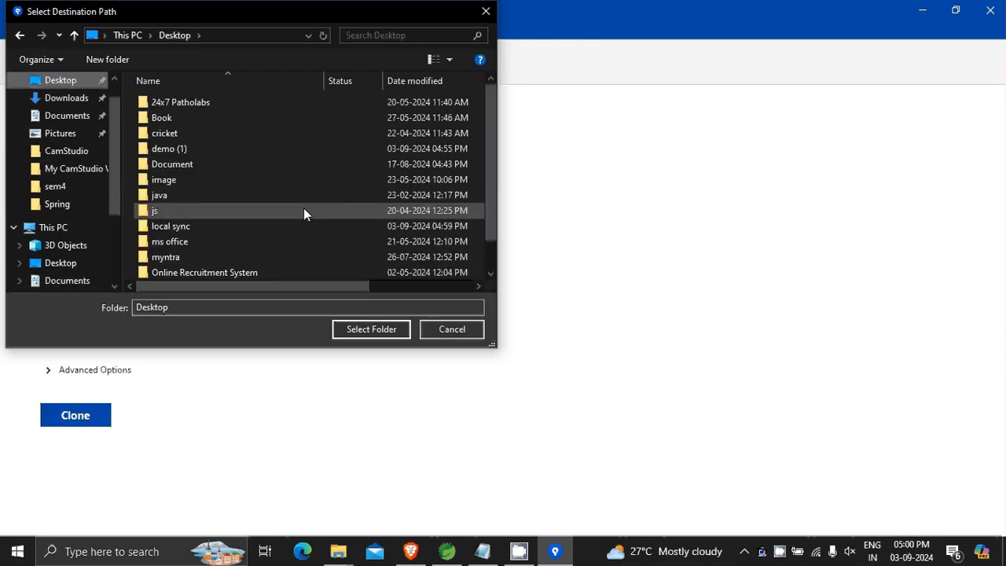
scroll(305, 212, down, 1)
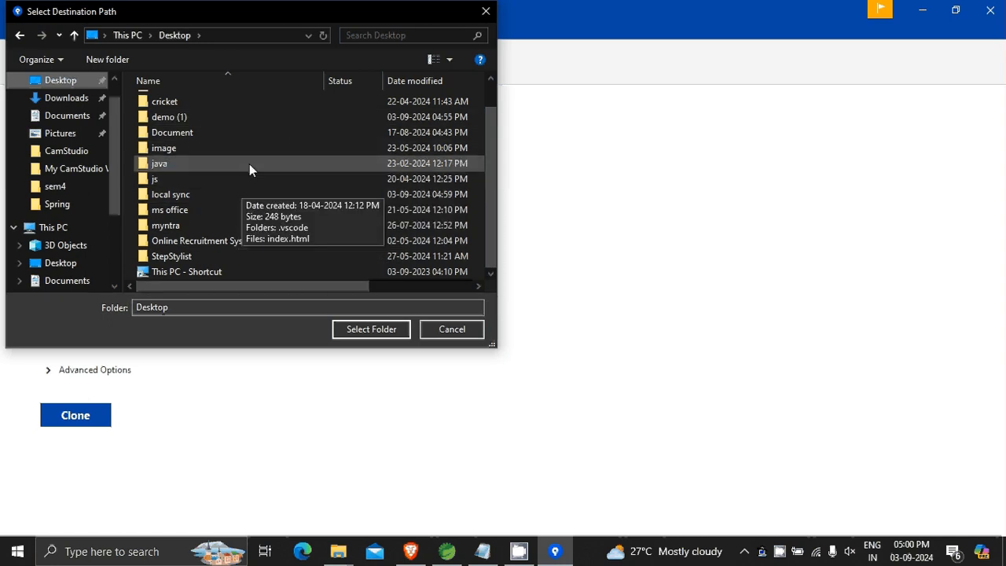
click(210, 195)
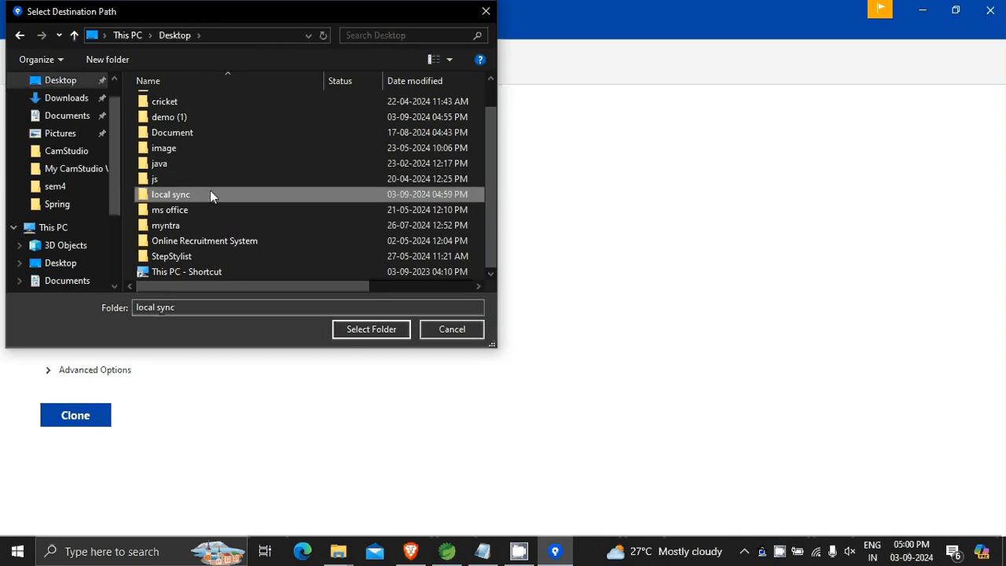
click(377, 328)
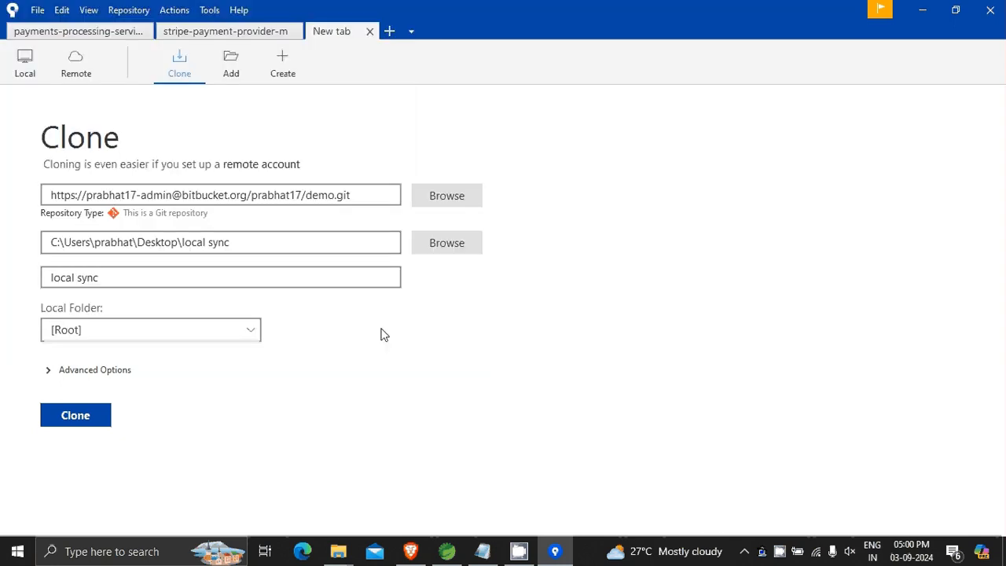
click(79, 416)
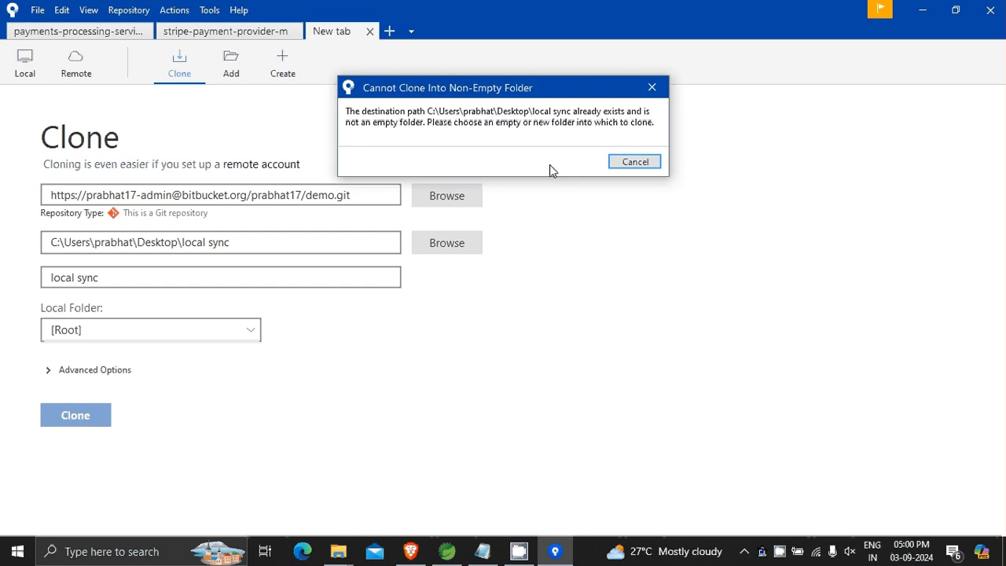
click(652, 87)
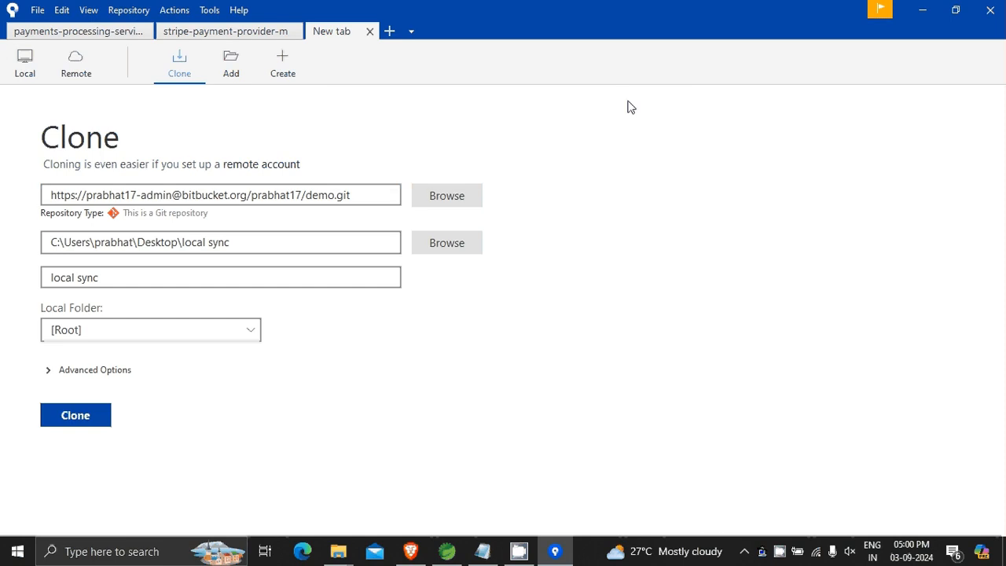
Reselect the local sync folder on the Desktop as the clone destination and try to clone the repository again.
click(441, 242)
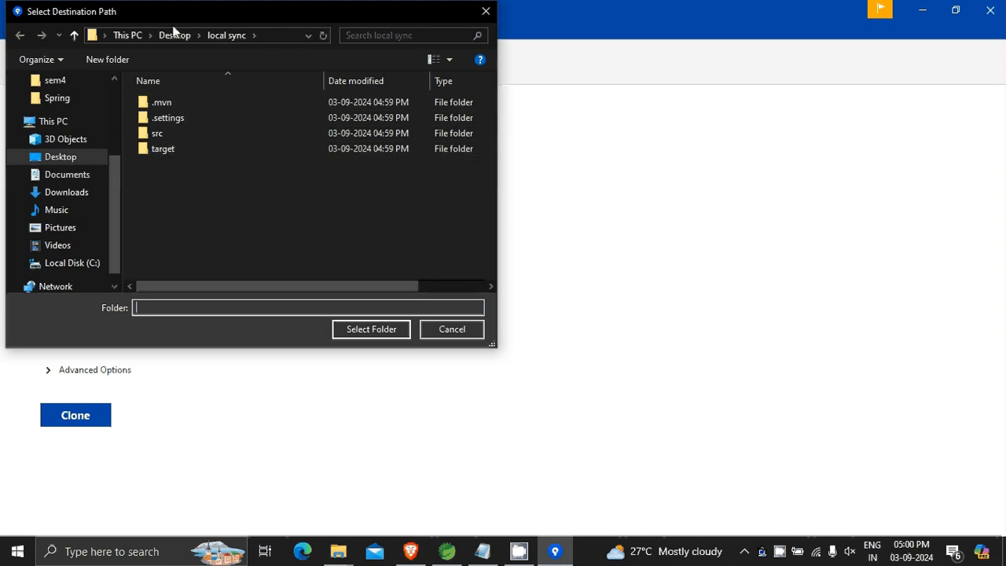
click(174, 36)
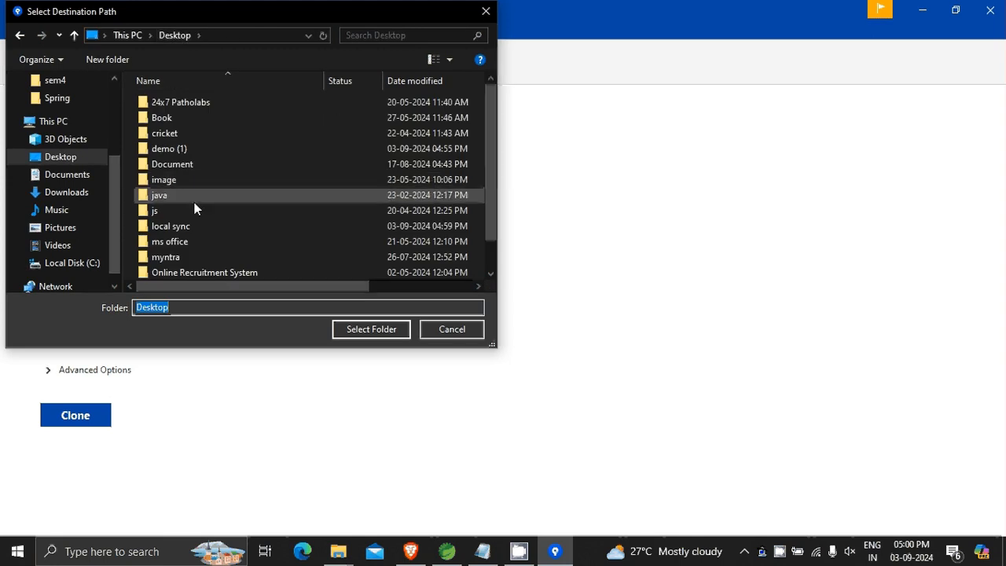
click(195, 227)
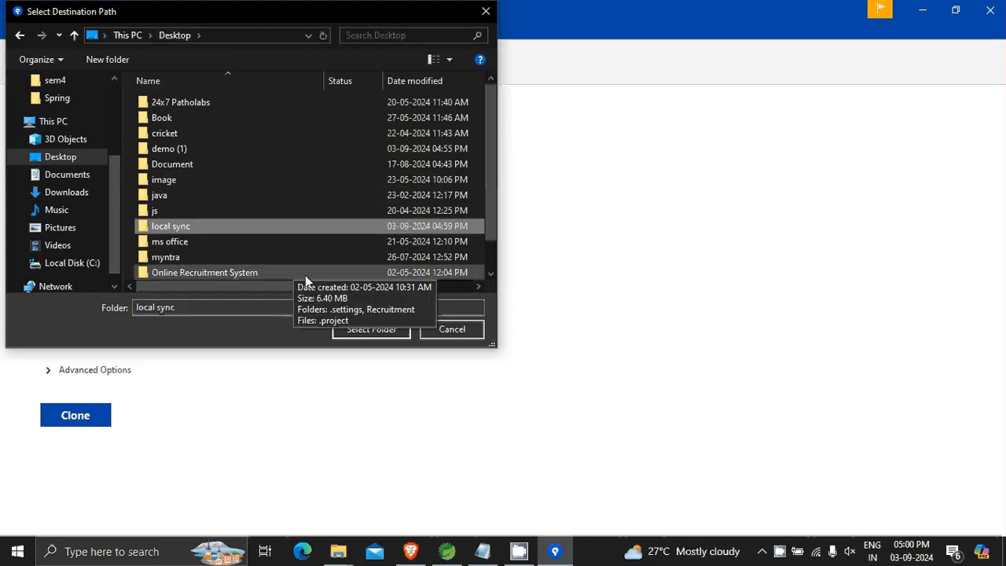
click(364, 330)
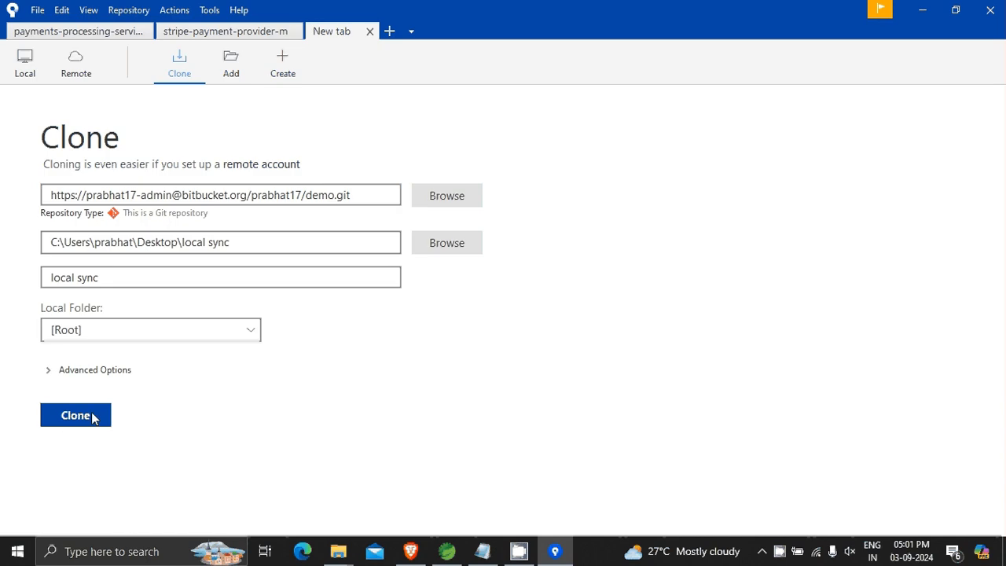
click(66, 422)
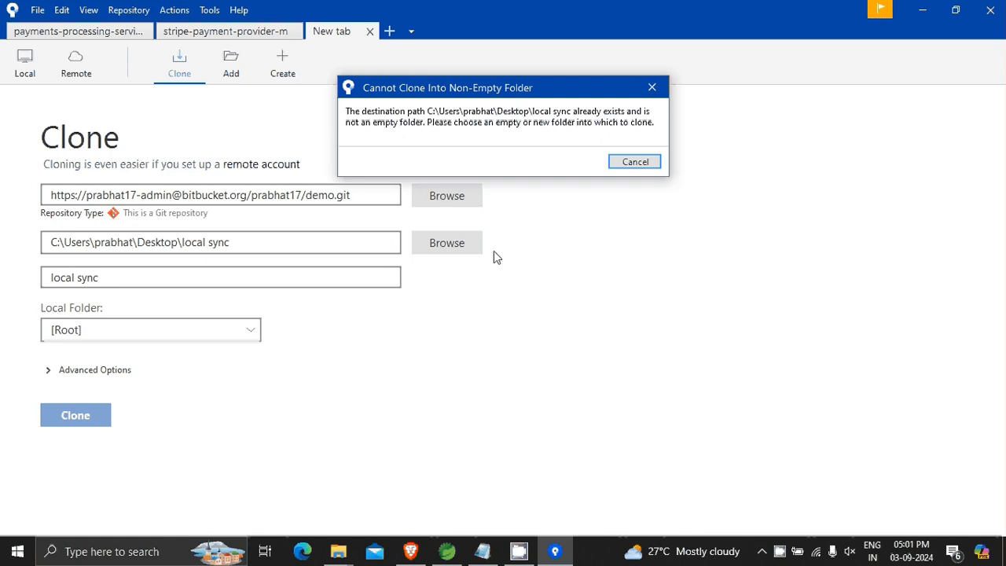
click(657, 95)
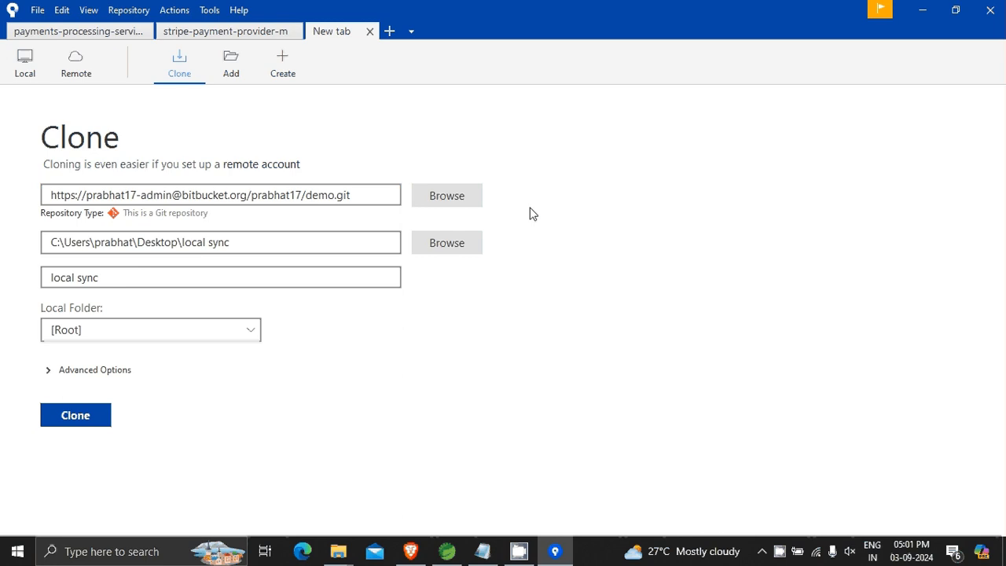
Switch to the local sync folder in File Explorer and delete all files and folders inside it.
click(939, 11)
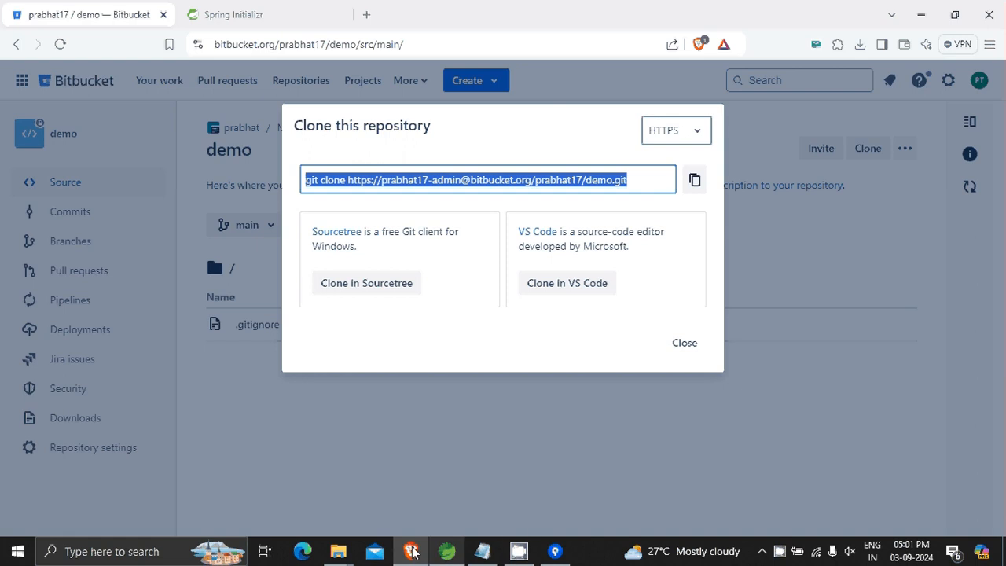
click(338, 553)
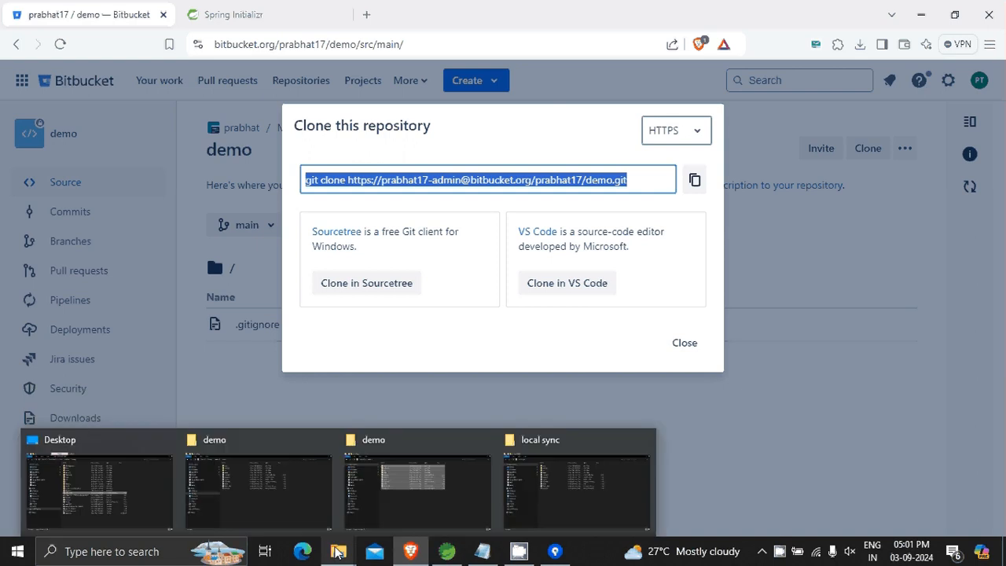
click(585, 477)
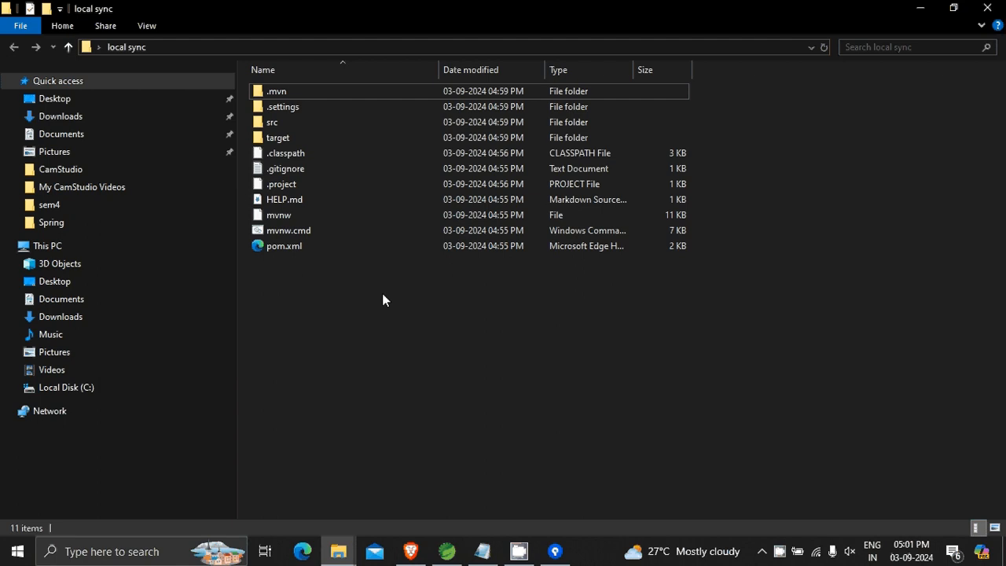
drag(383, 295, 499, 8)
key(ctrl+x)
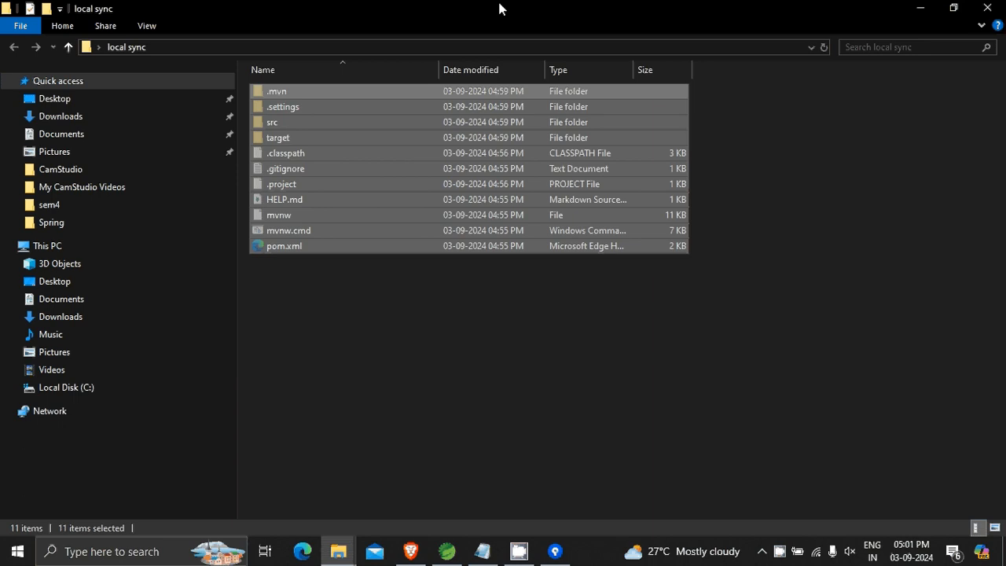
click(448, 320)
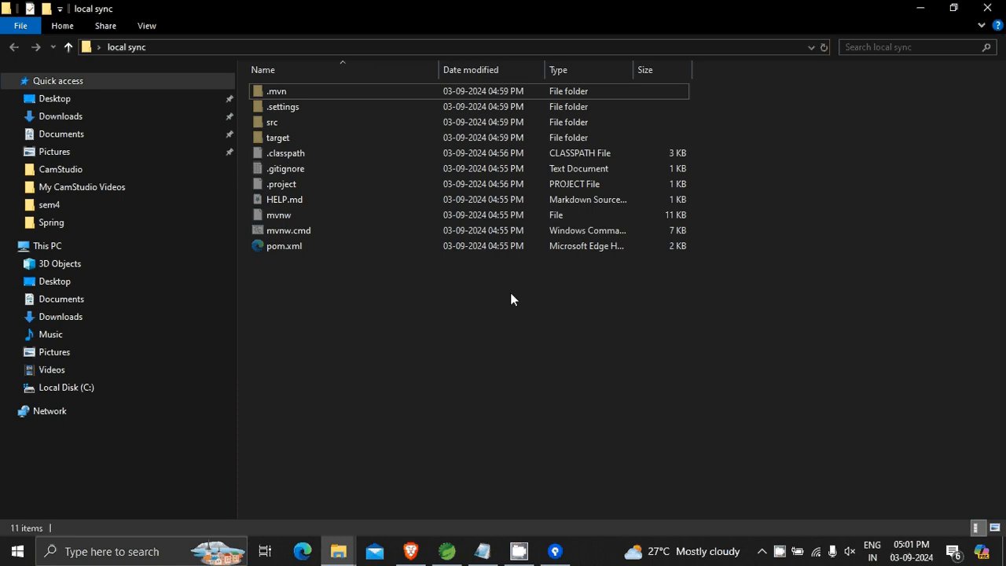
drag(502, 291, 595, 82)
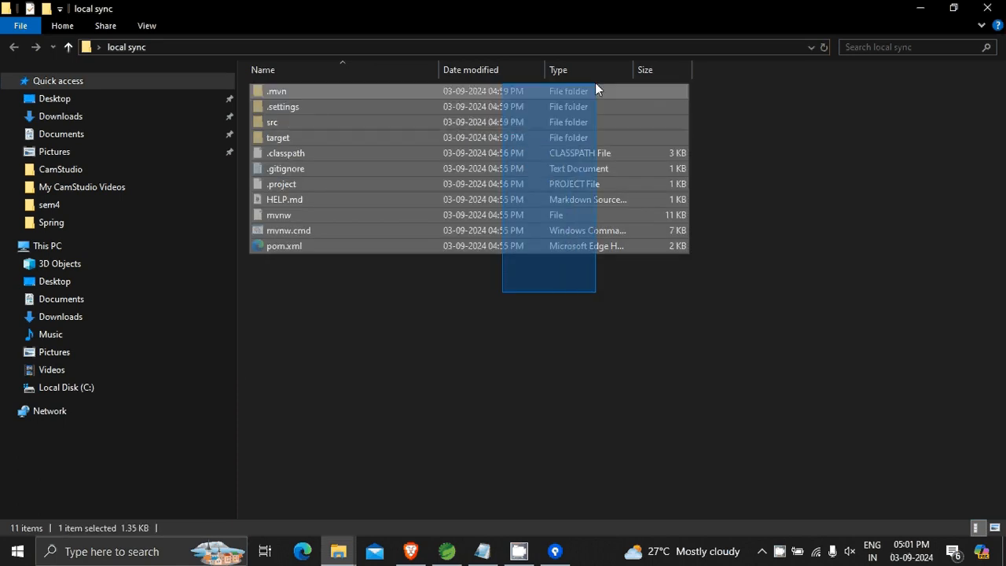
key(Delete)
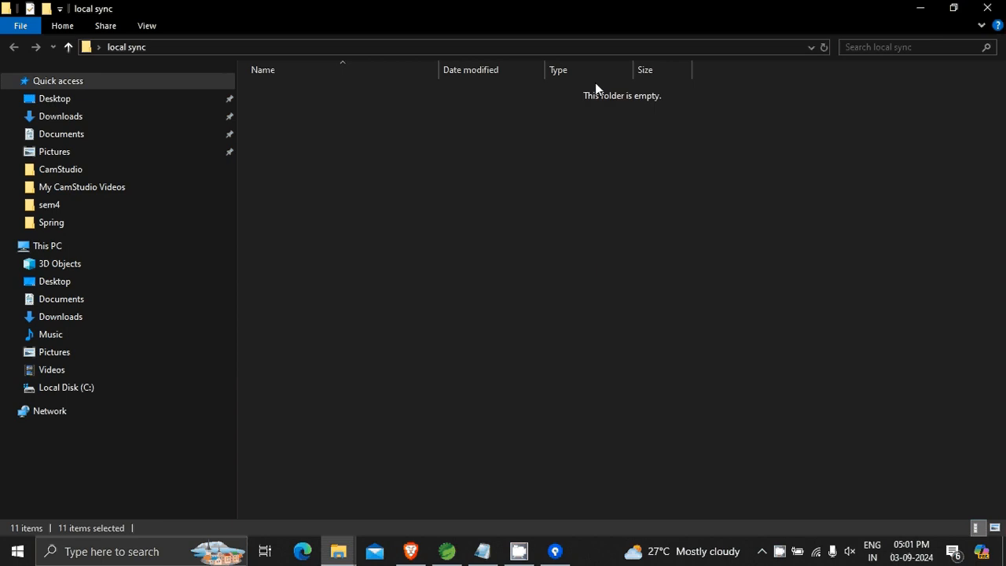
click(922, 8)
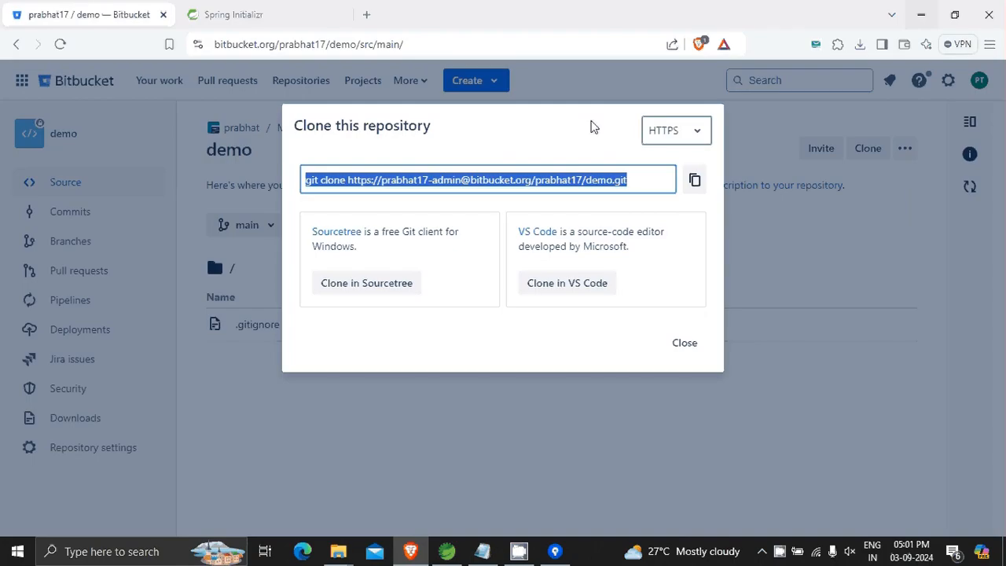
Restart the demo repository clone from Bitbucket in Sourcetree and clone it into the local sync folder on the Desktop.
click(376, 285)
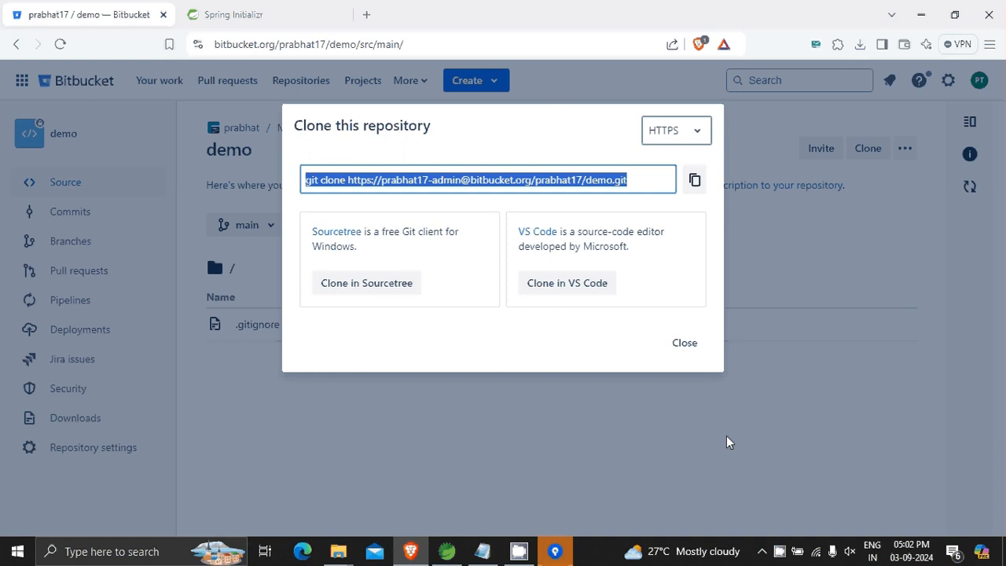
click(554, 553)
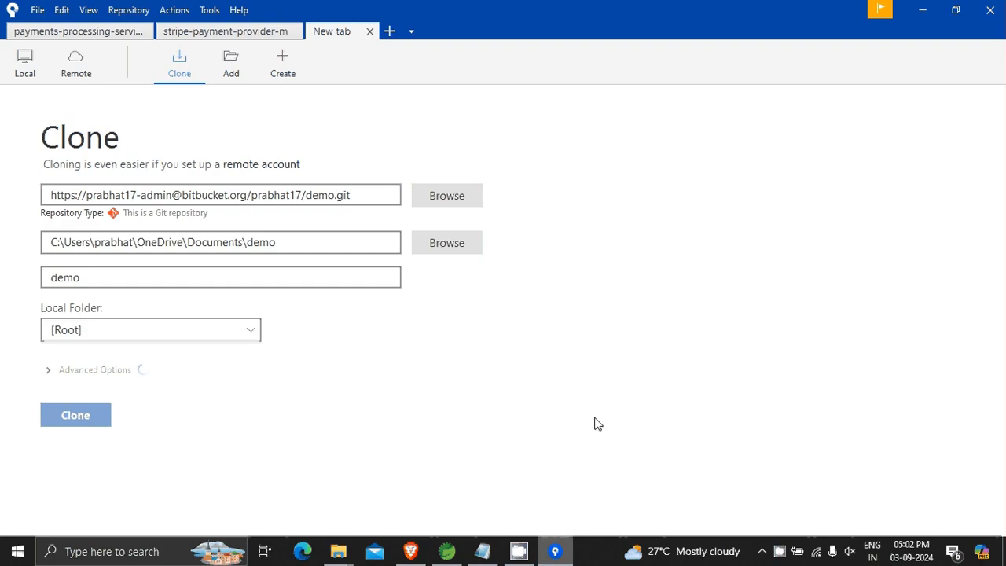
click(443, 245)
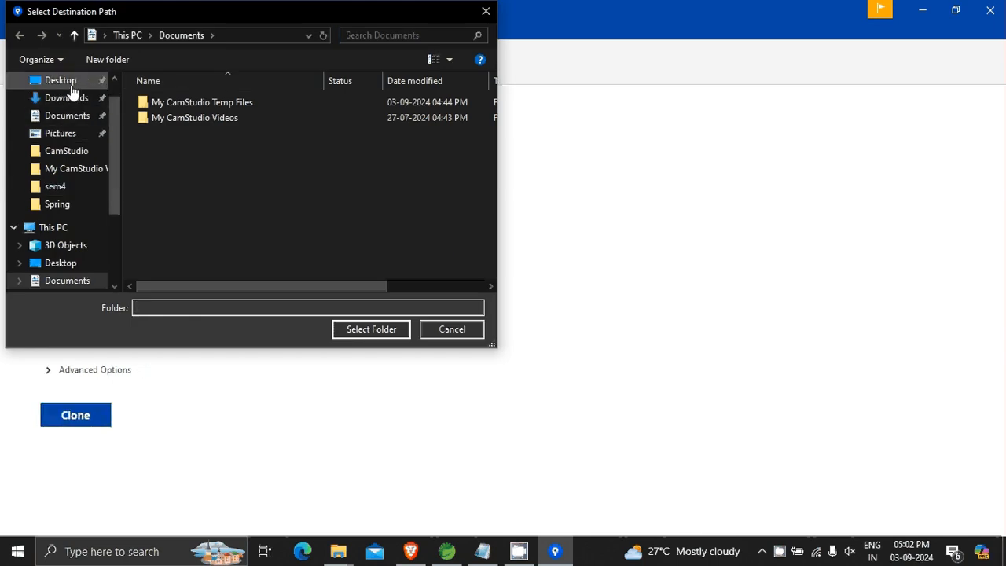
click(72, 82)
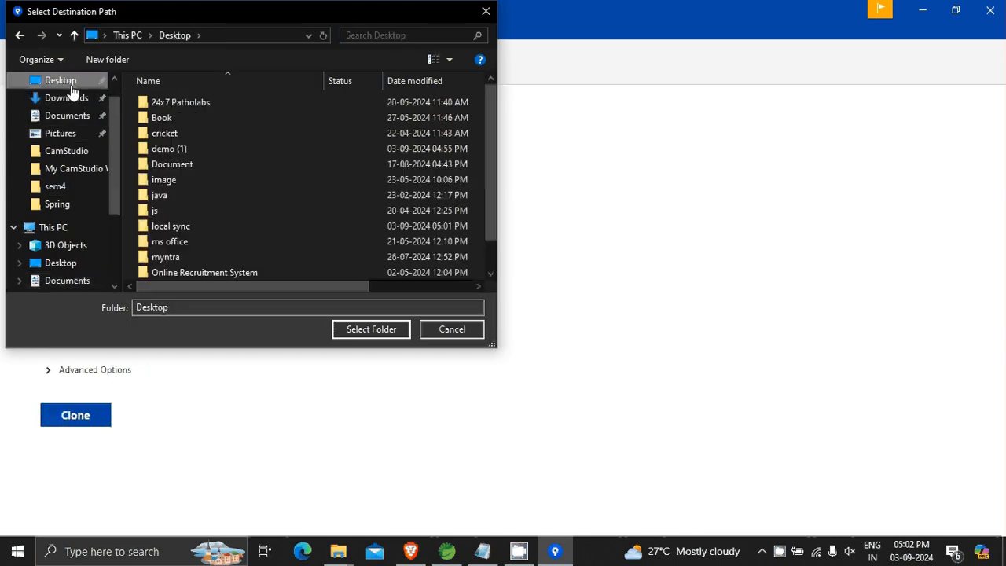
double_click(220, 226)
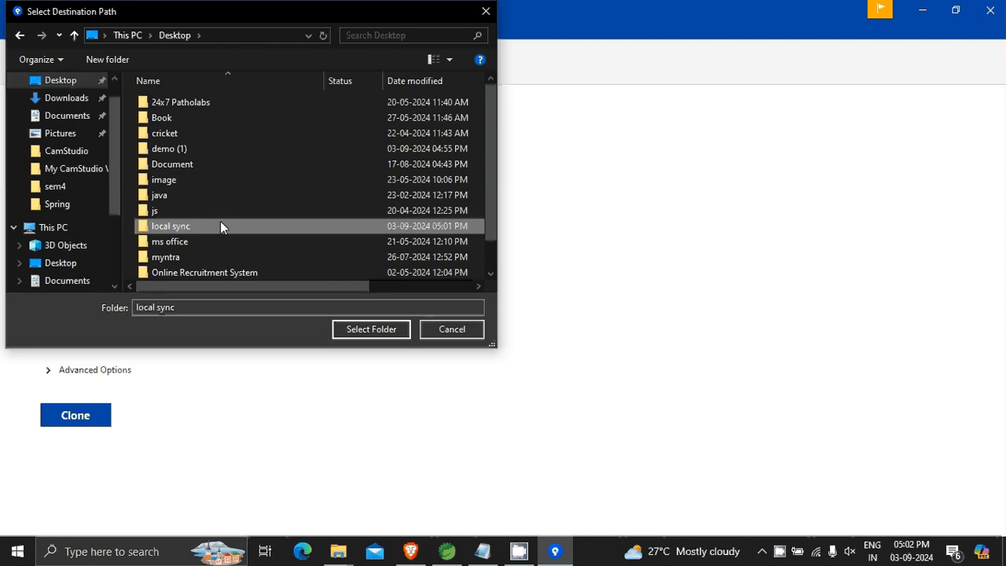
click(177, 37)
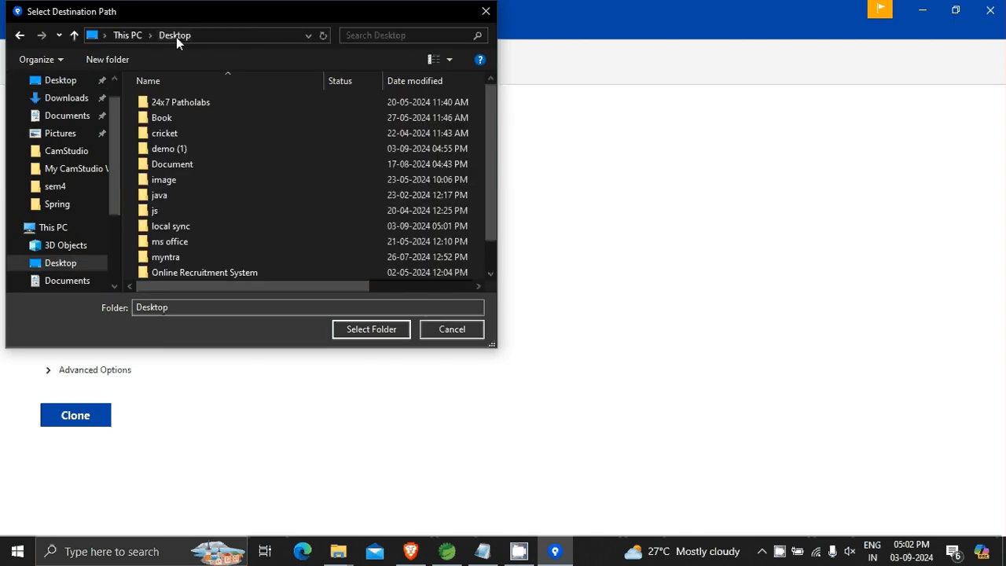
click(201, 224)
click(371, 329)
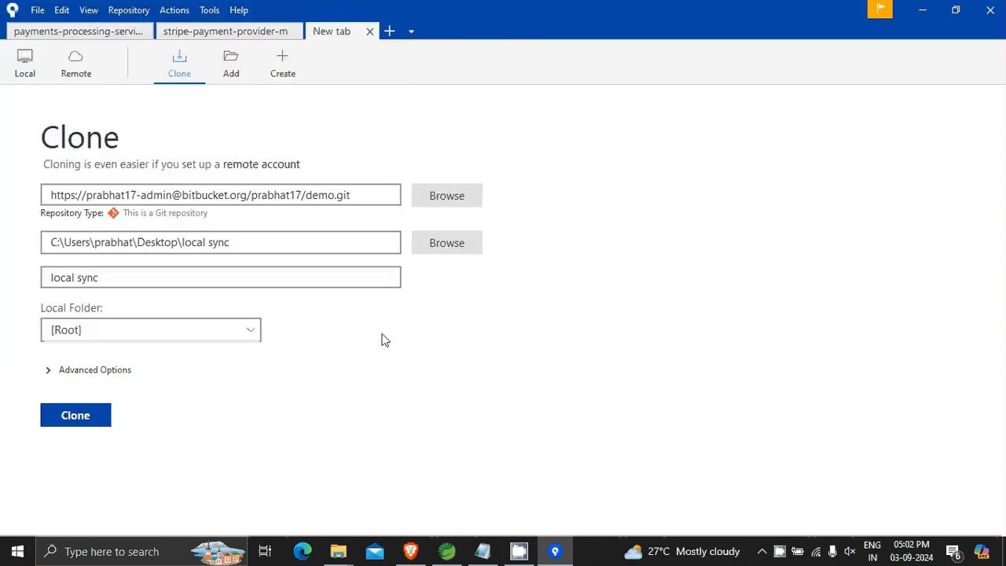
click(88, 416)
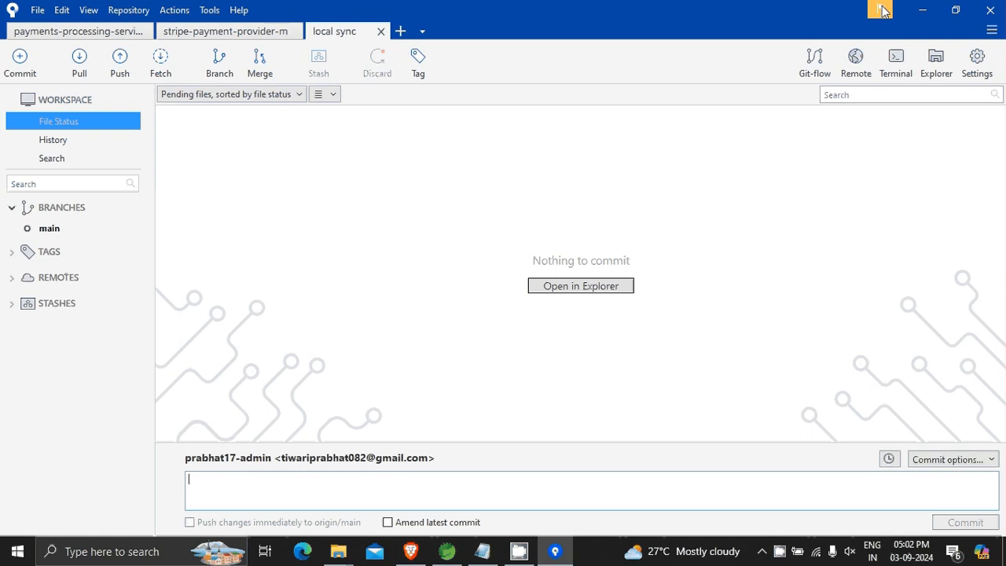
Close Bitbucket's clone dialog and examine the cloned contents of the local sync folder on the Desktop.
click(920, 11)
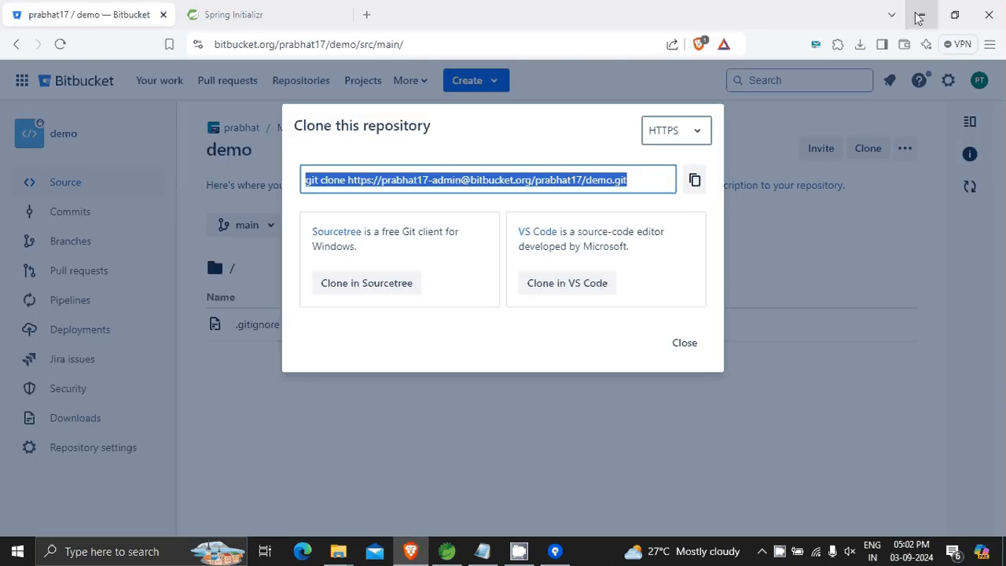
click(679, 346)
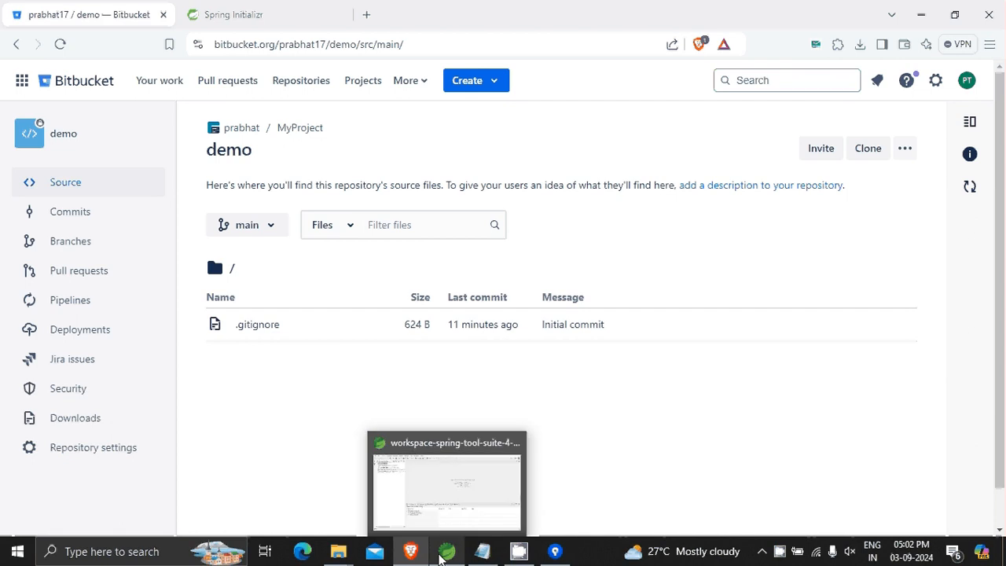
click(921, 14)
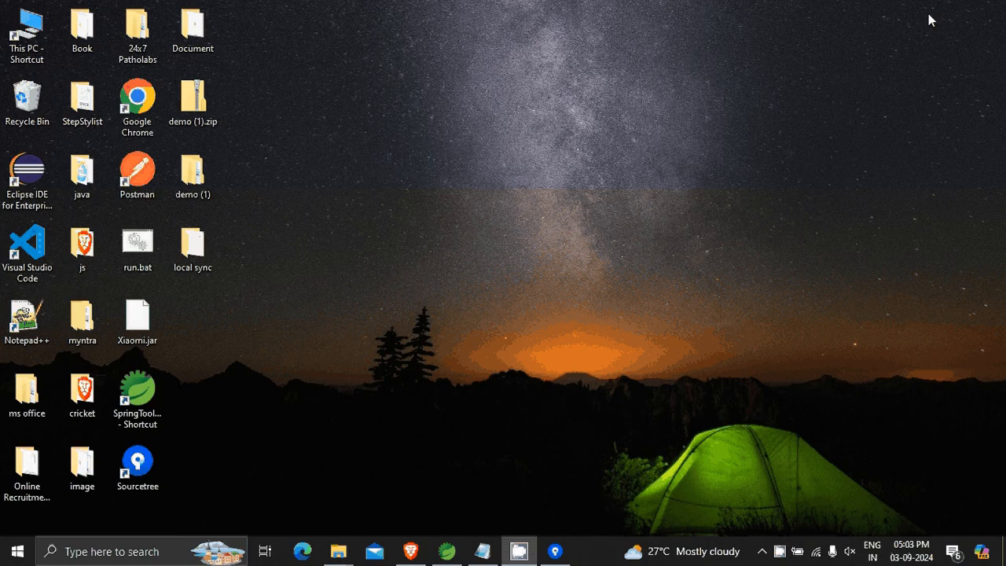
double_click(191, 175)
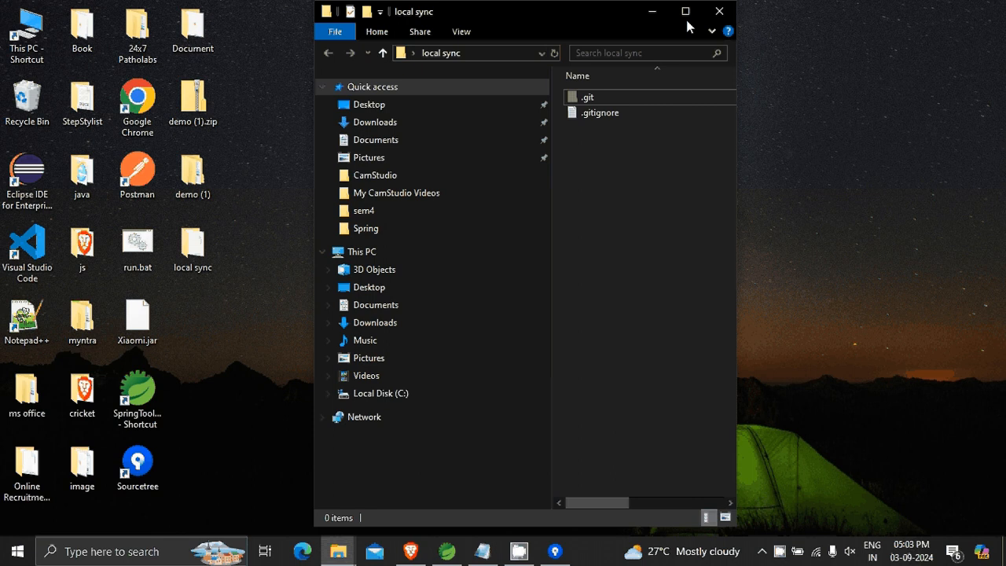
click(685, 16)
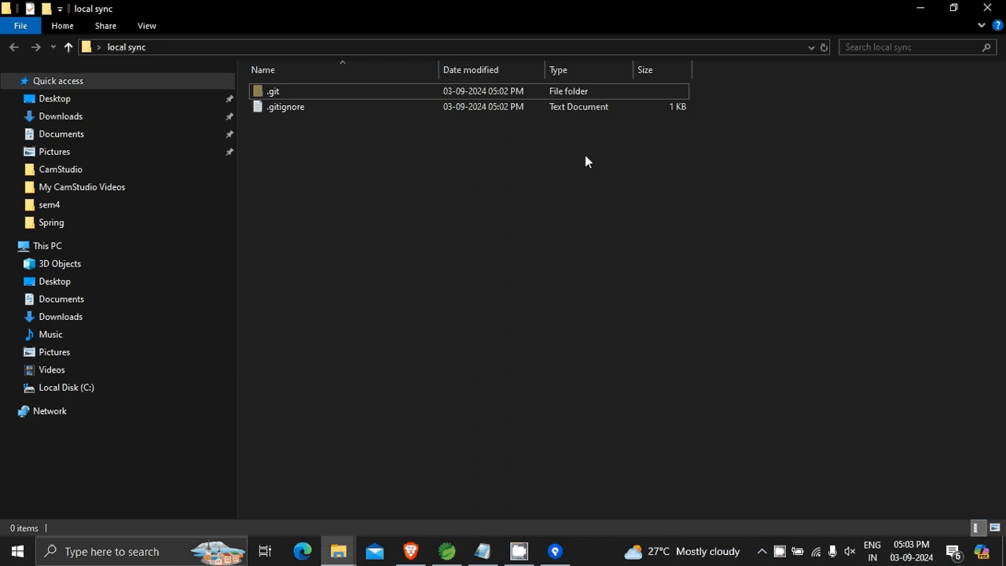
click(919, 8)
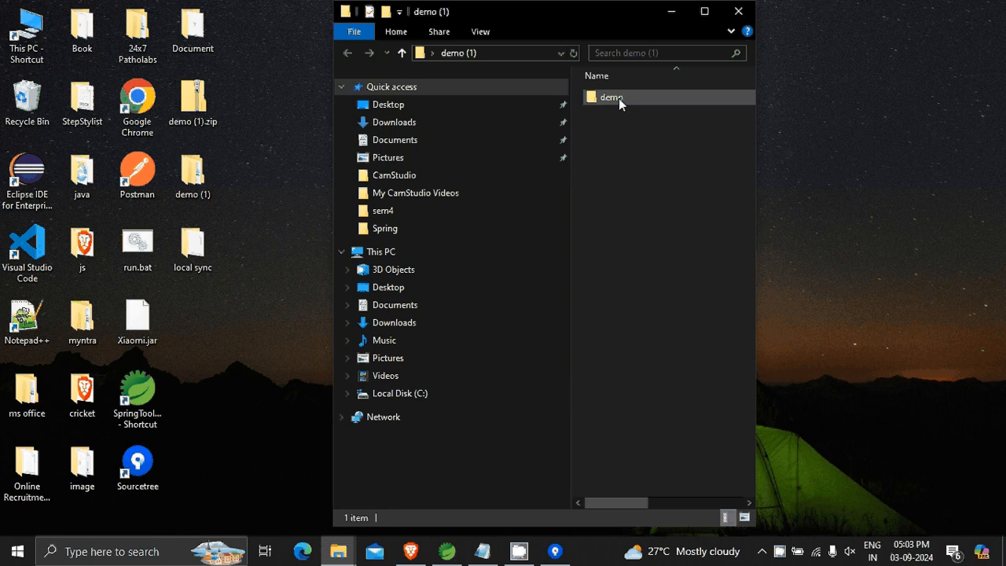
Copy everything from the demo folder inside demo (1) into the local sync folder, replacing the existing .gitignore file.
double_click(611, 97)
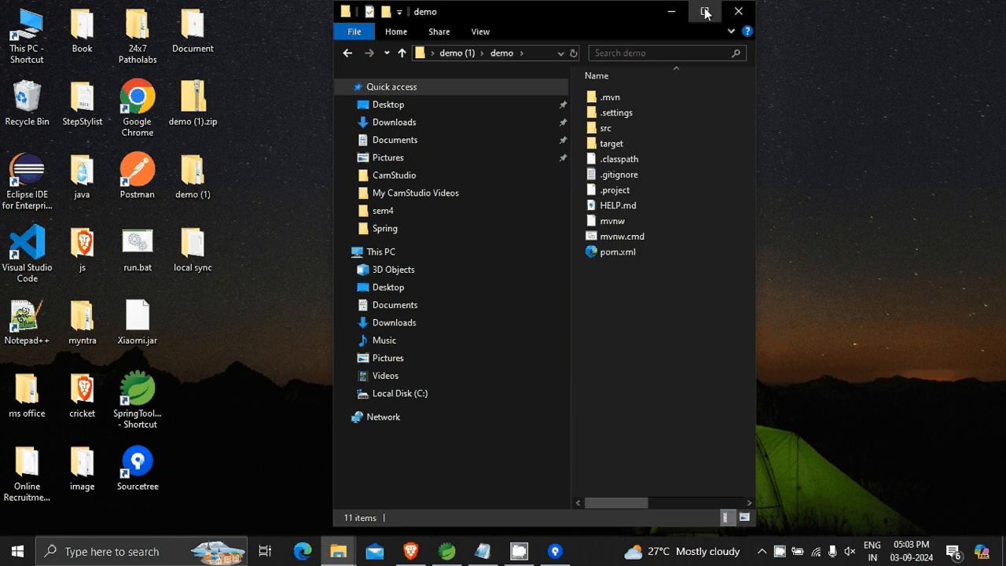
click(705, 12)
key(ctrl+a)
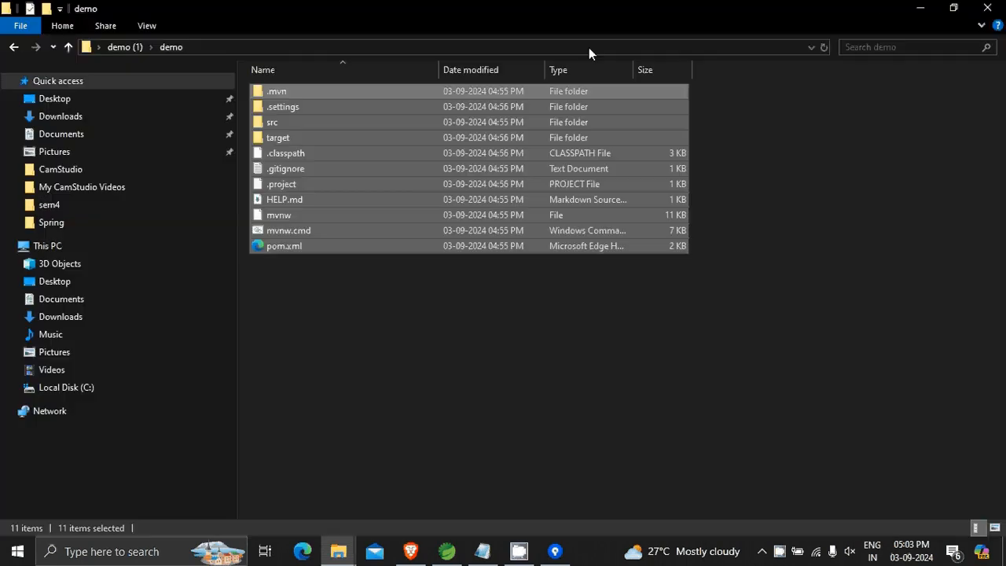
click(920, 9)
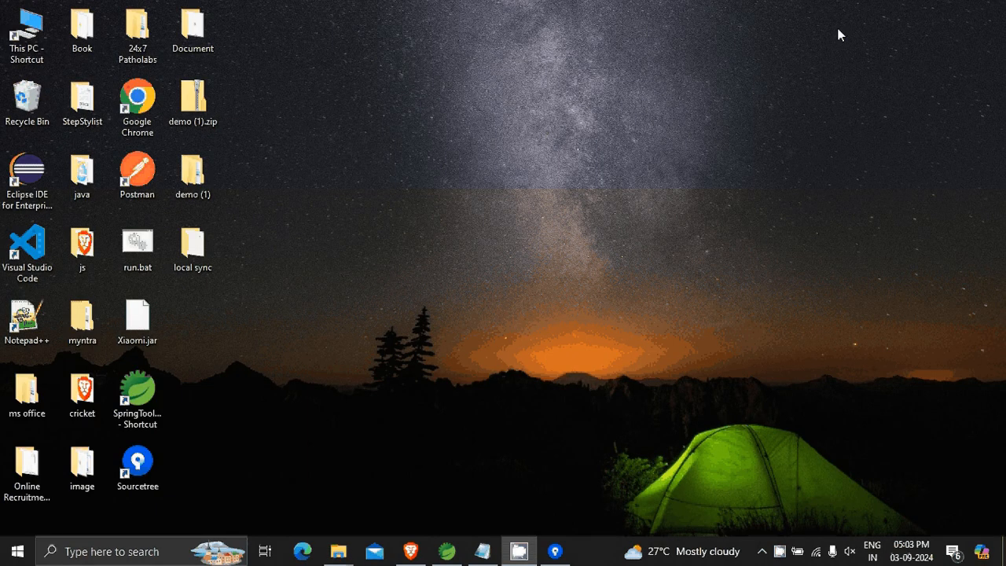
key(alt+Tab)
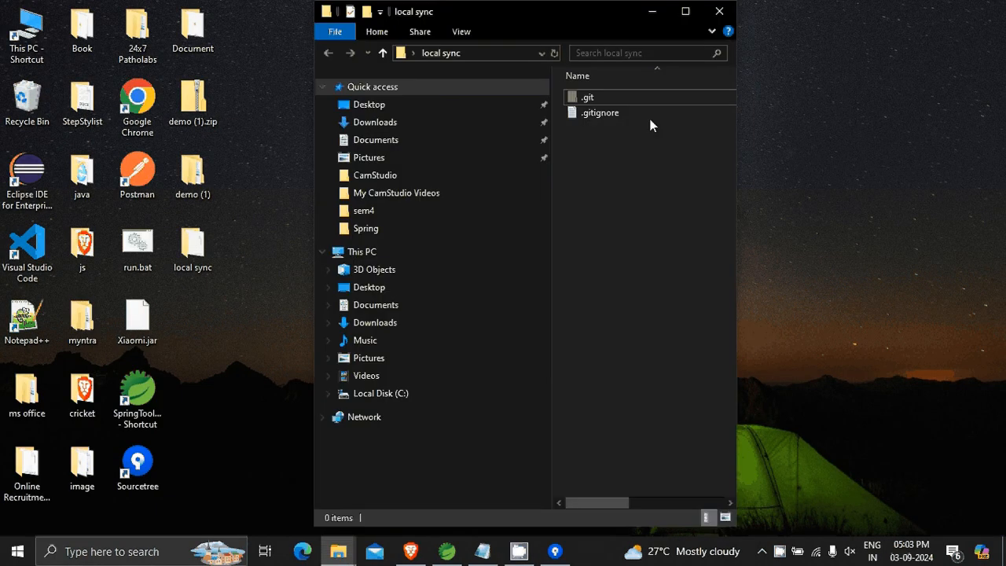
click(685, 11)
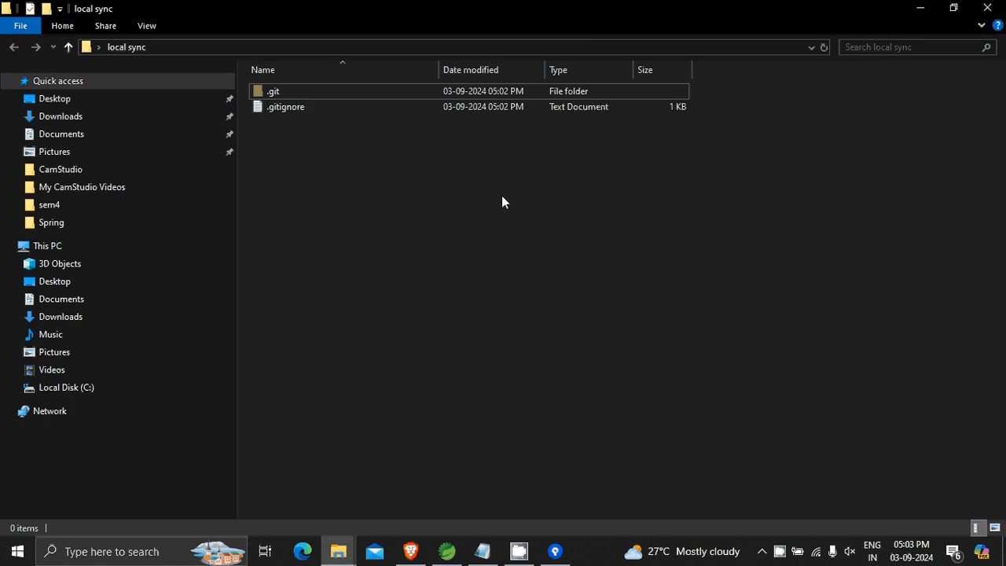
key(ctrl+v)
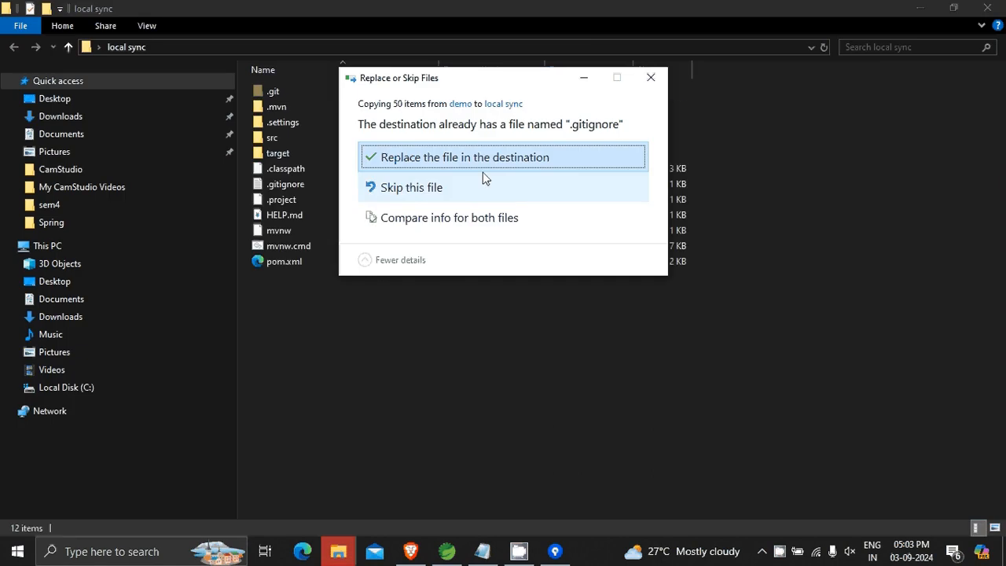
click(477, 159)
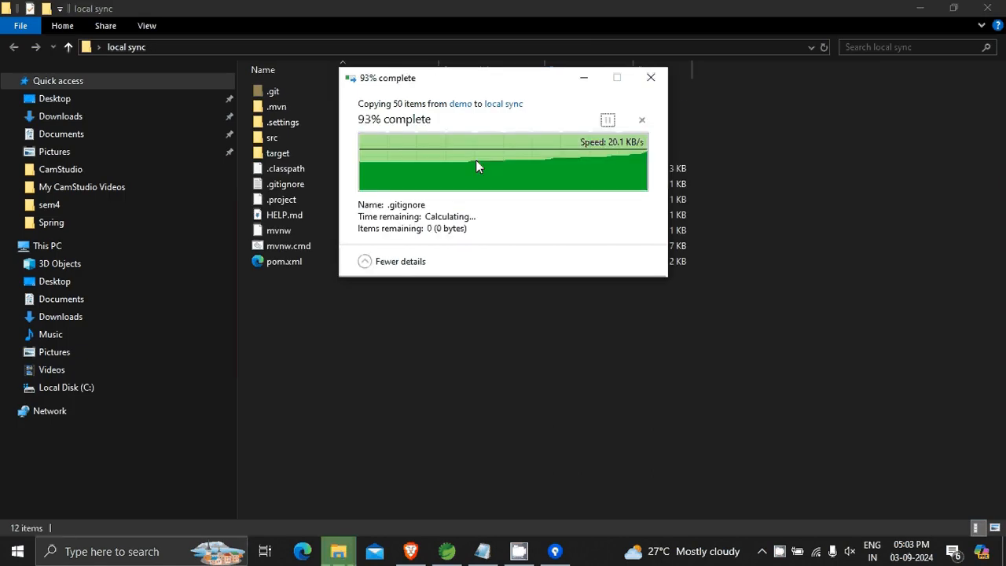
Switch to Sourcetree and stage all unstaged project files of the local sync repository.
click(603, 384)
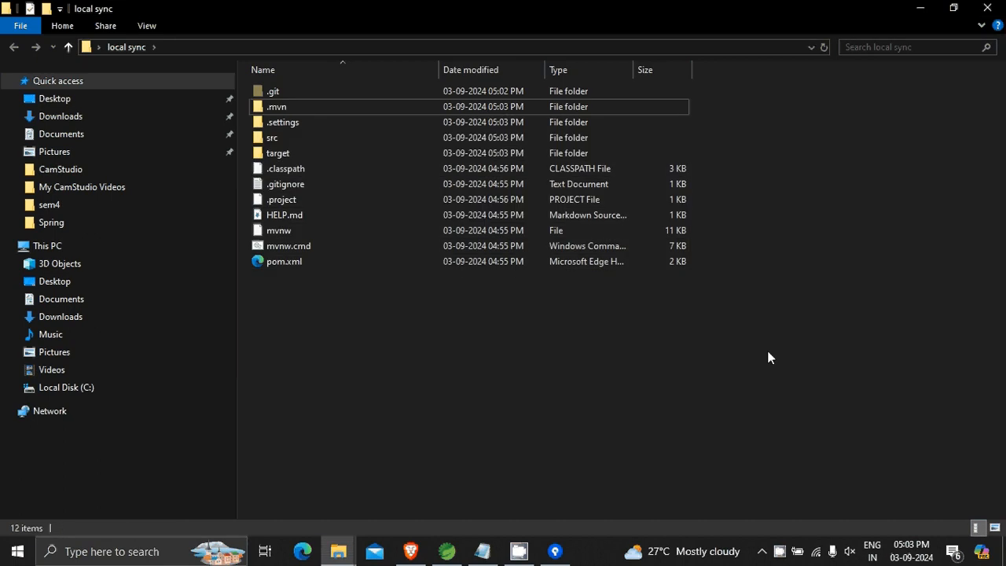
click(920, 8)
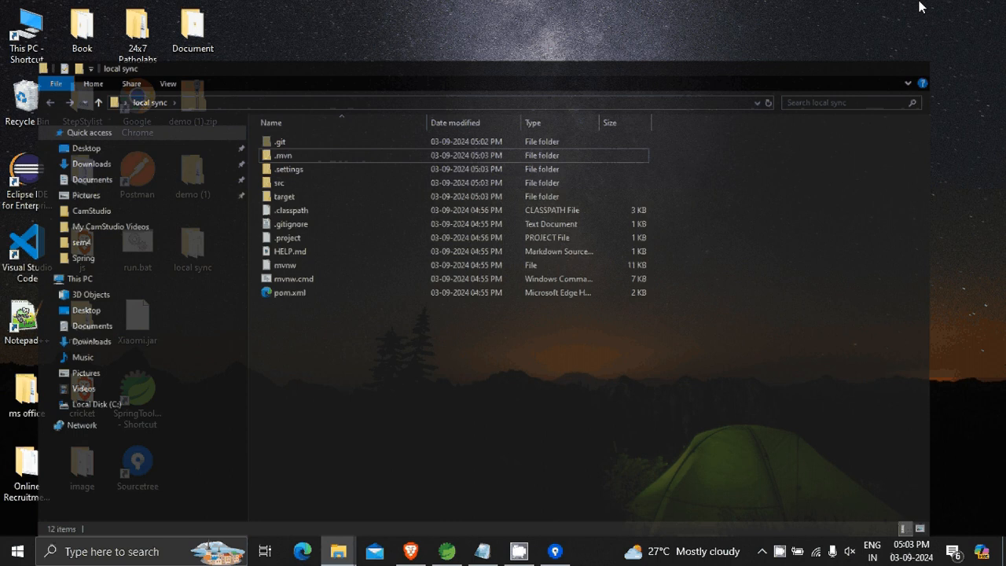
click(562, 553)
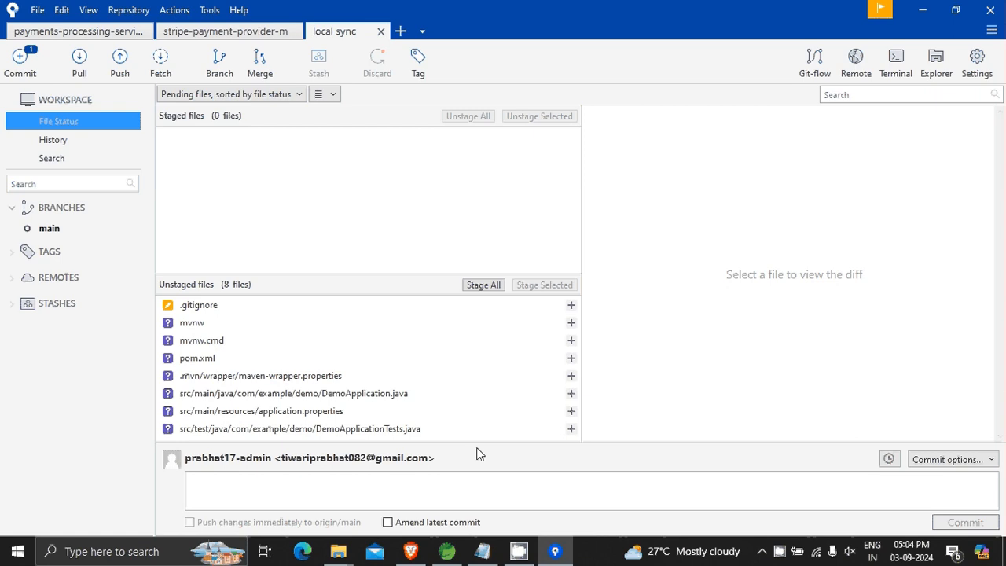
click(483, 286)
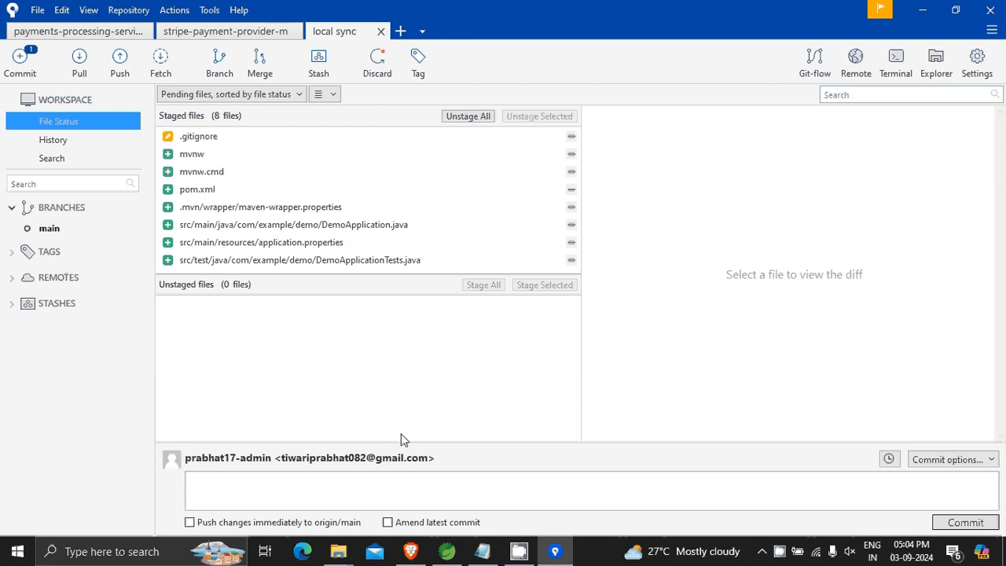
Commit the staged files with the message "created an demo app".
click(350, 486)
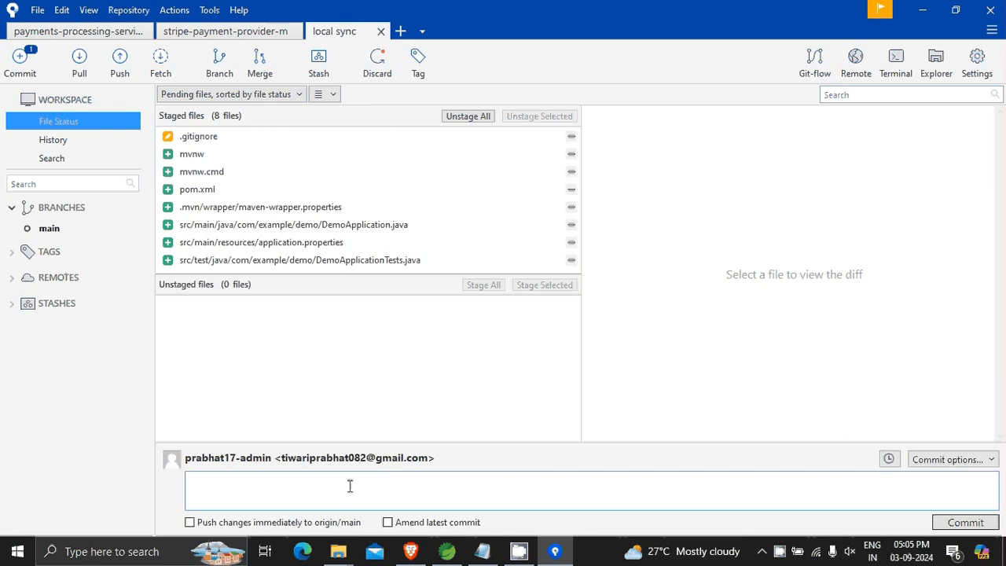
text(ccreated)
key(BackSpace)
key(BackSpace)
key(BackSpace)
key(BackSpace)
key(BackSpace)
key(BackSpace)
key(BackSpace)
key(BackSpace)
key(BackSpace)
text(created an demo app)
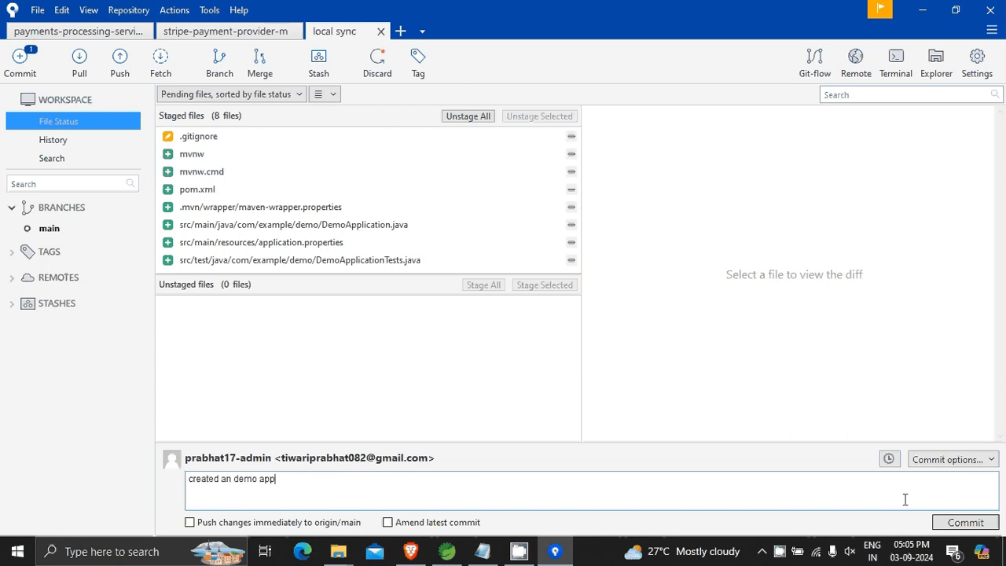
click(975, 525)
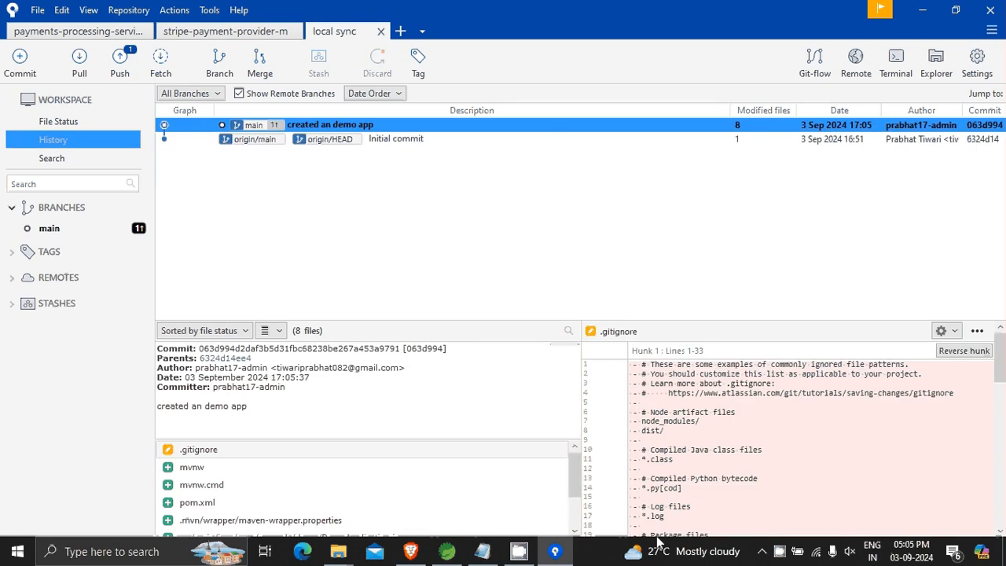
Check the demo repository's files in Bitbucket, then examine the new commit's file list and .gitignore diff in Sourcetree.
click(410, 550)
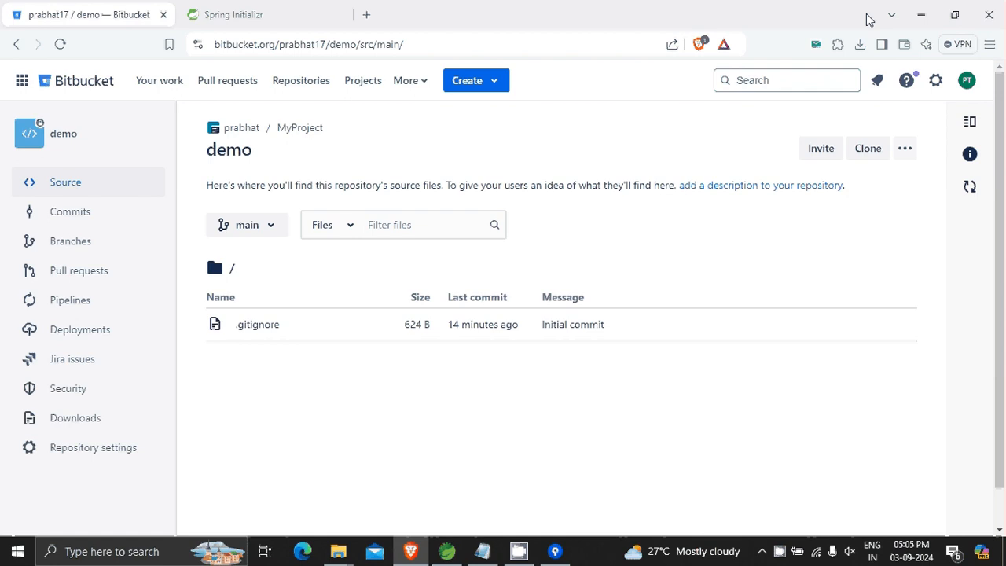
click(919, 16)
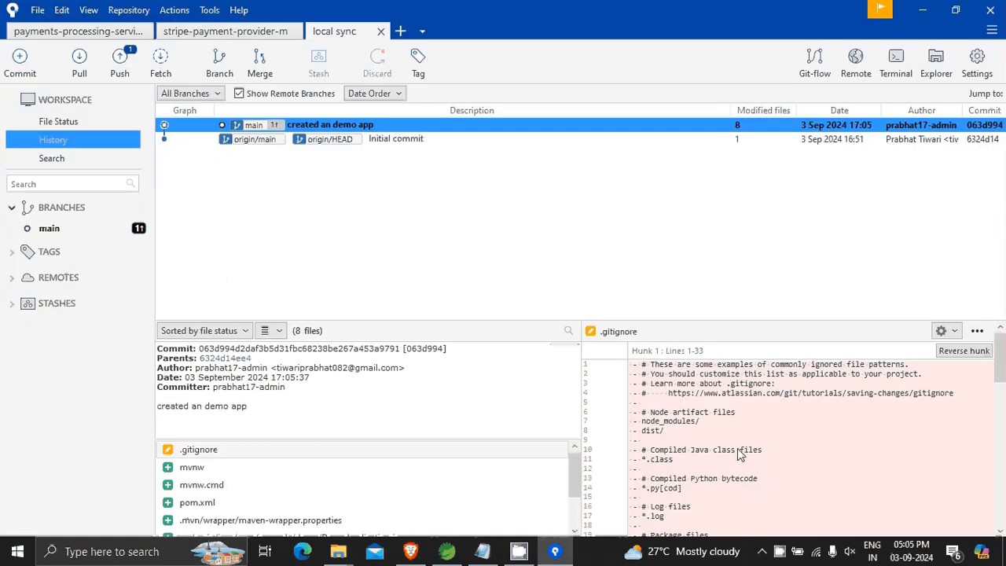
scroll(737, 448, down, 5)
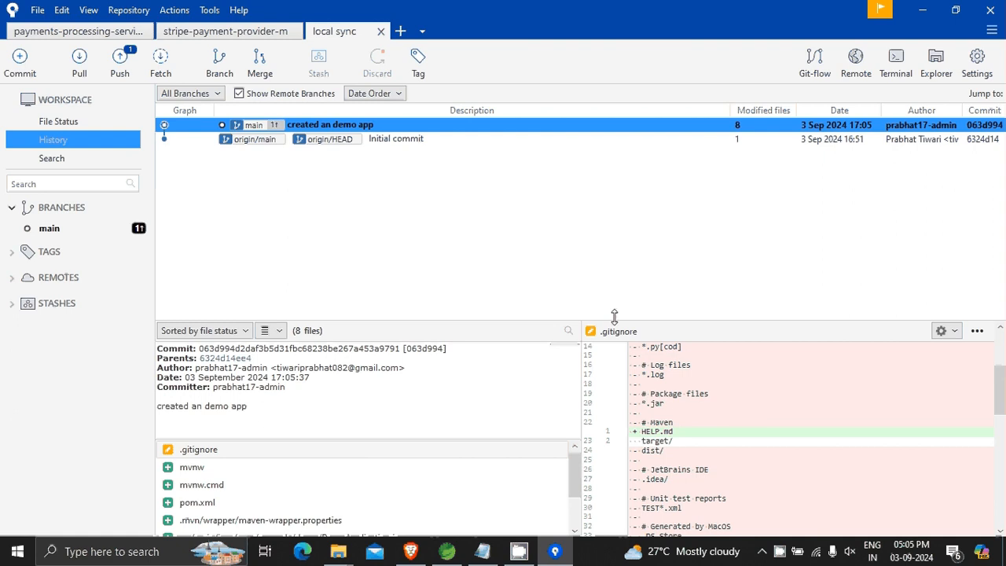
drag(615, 319, 637, 182)
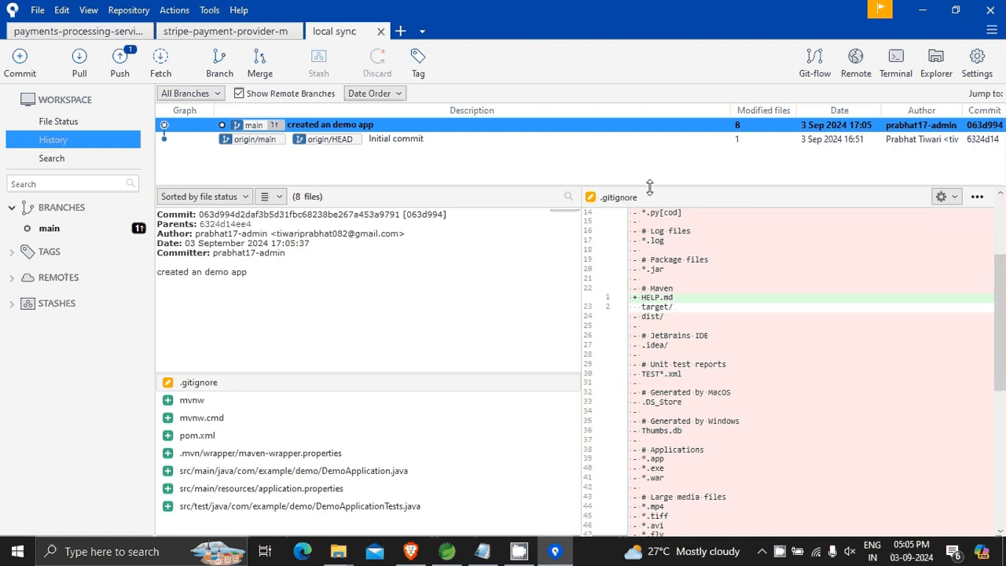
drag(649, 186, 641, 106)
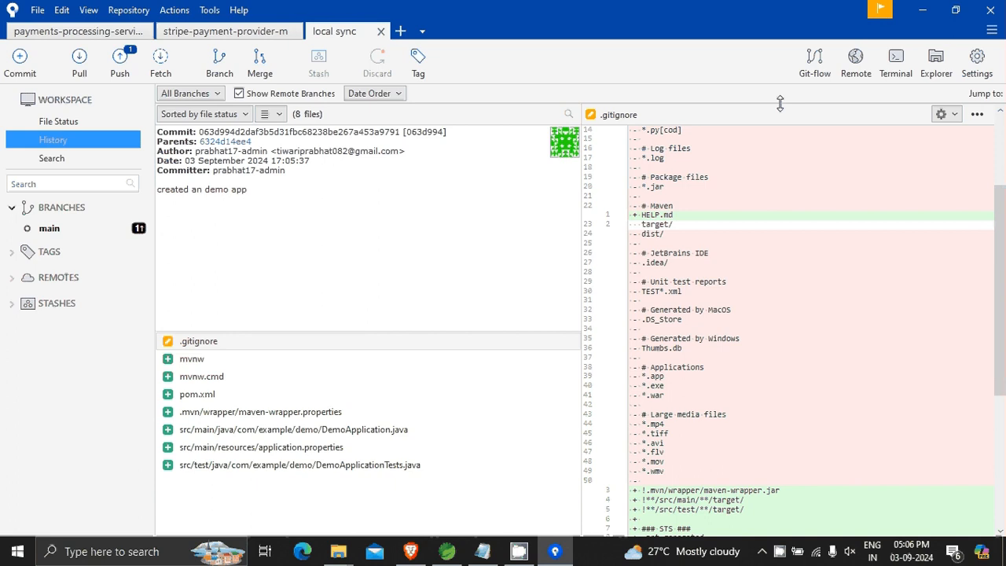
drag(780, 103, 745, 292)
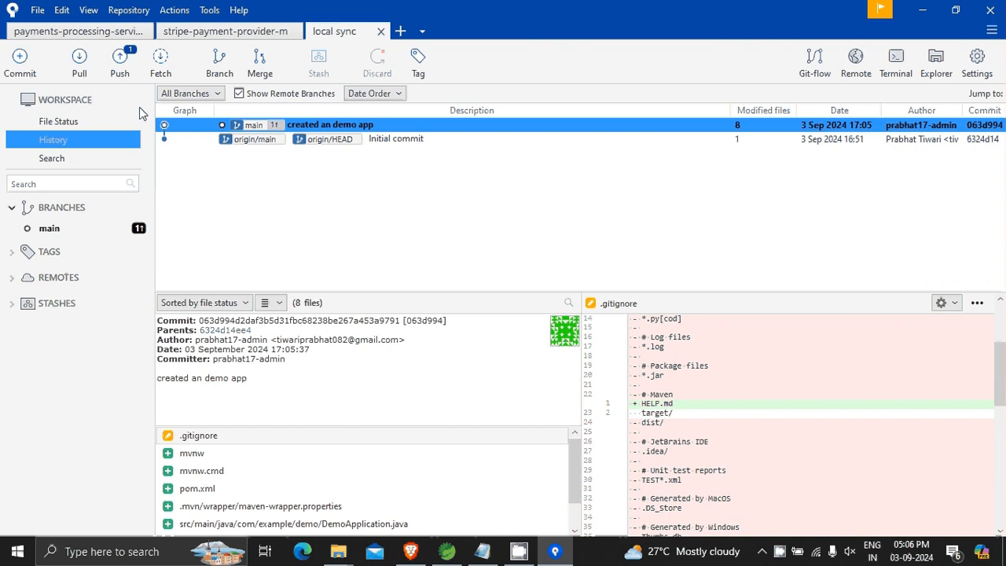
Push the local main branch to main on origin, and reload the demo repository's source page in Bitbucket.
click(122, 62)
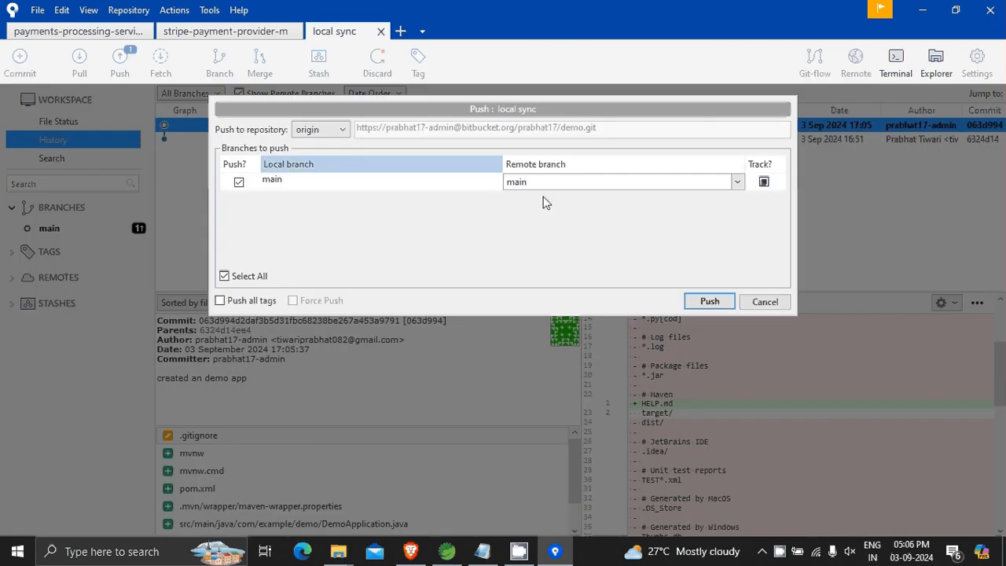
click(738, 185)
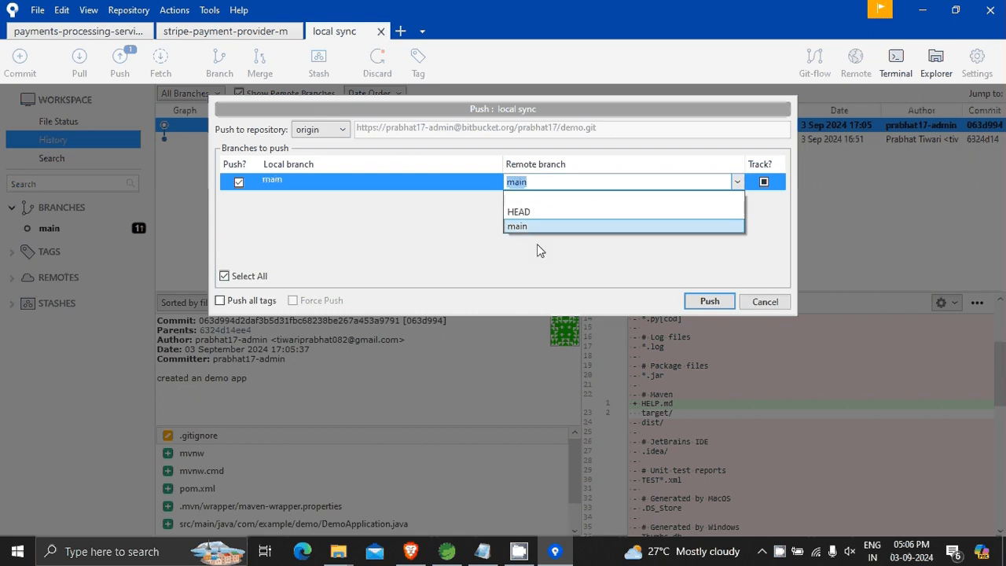
click(444, 235)
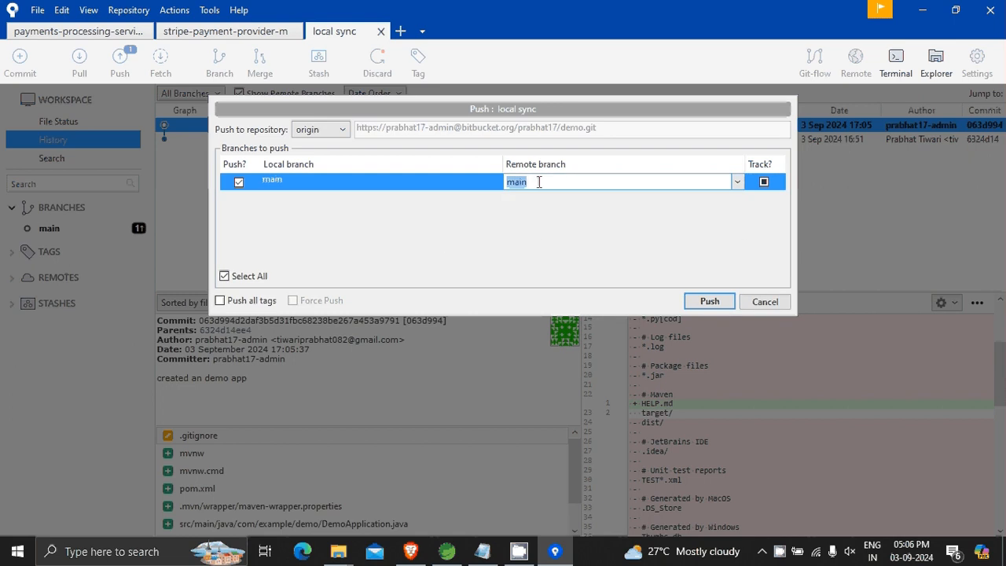
click(710, 302)
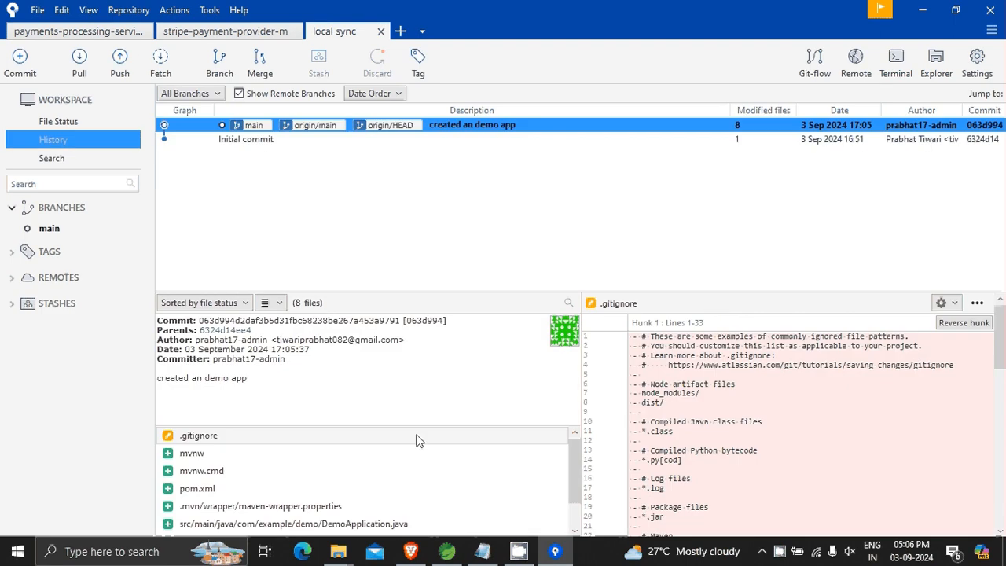
click(410, 551)
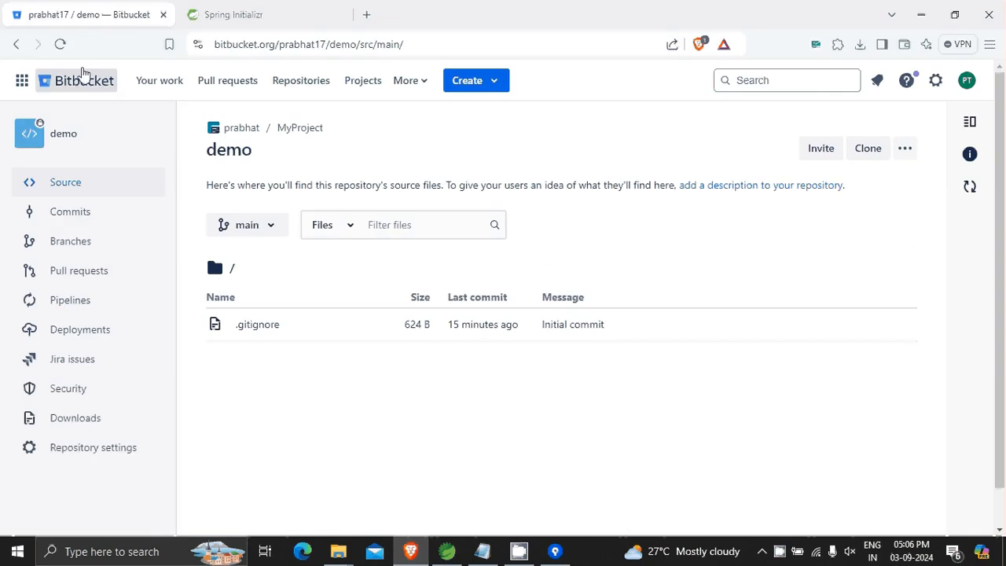
click(63, 53)
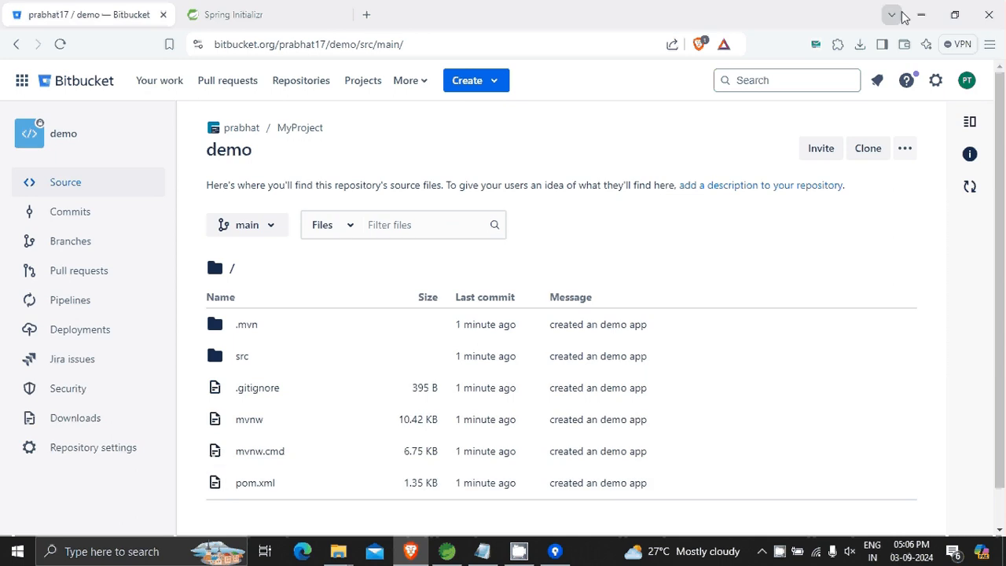
Switch to Spring Tool Suite and delete the demo project from the workspace, including its contents on disk.
click(446, 551)
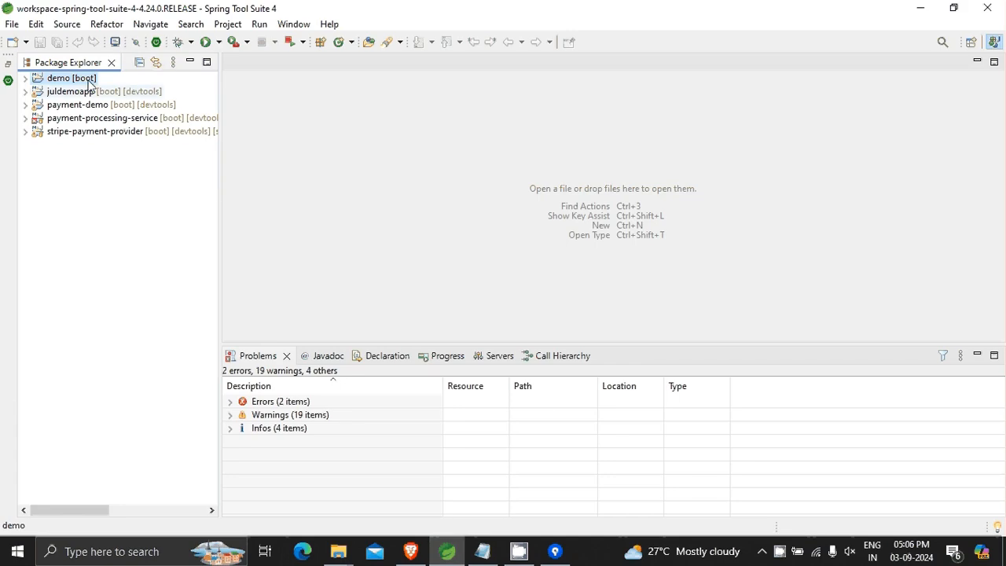
right_click(56, 83)
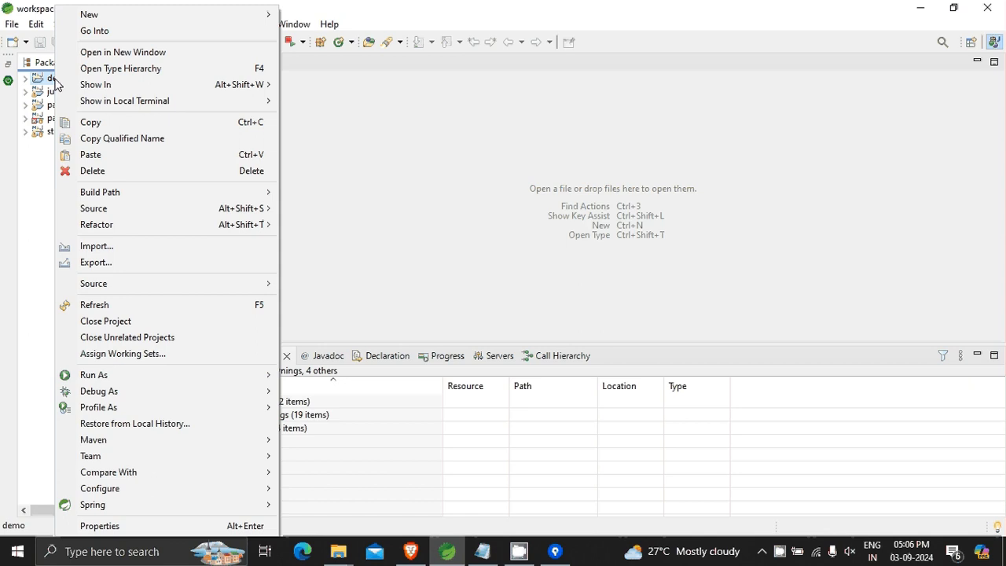
click(92, 171)
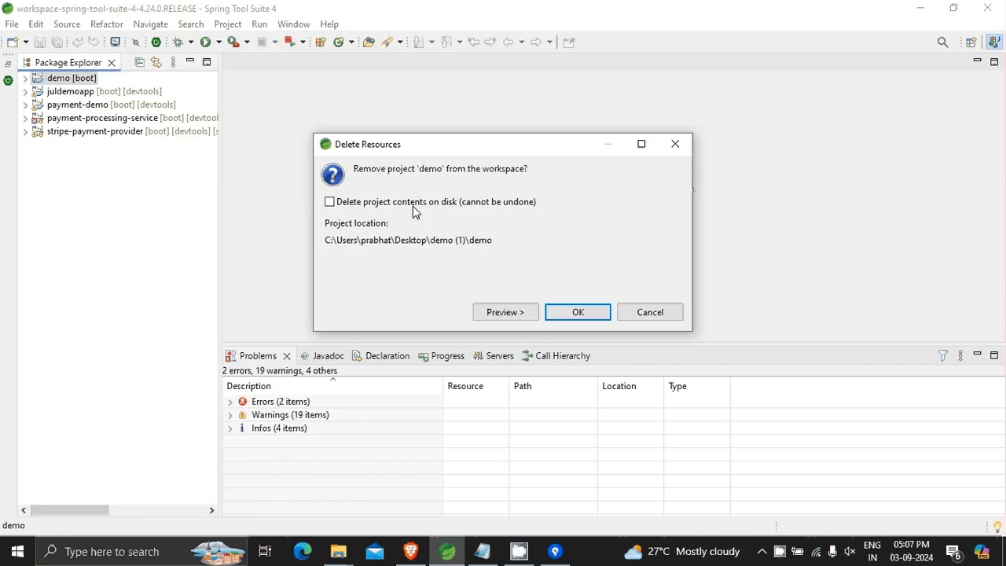
click(331, 203)
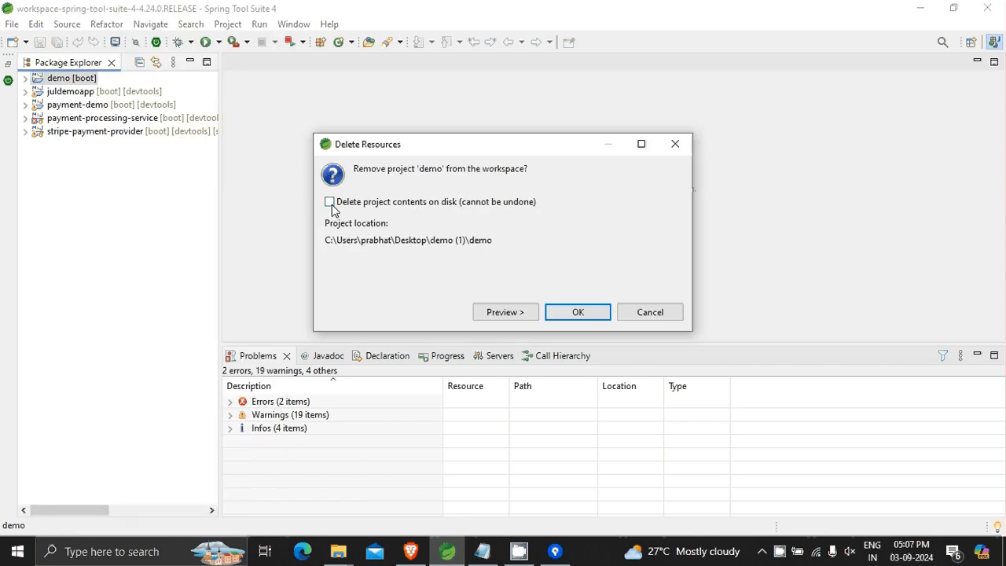
click(577, 318)
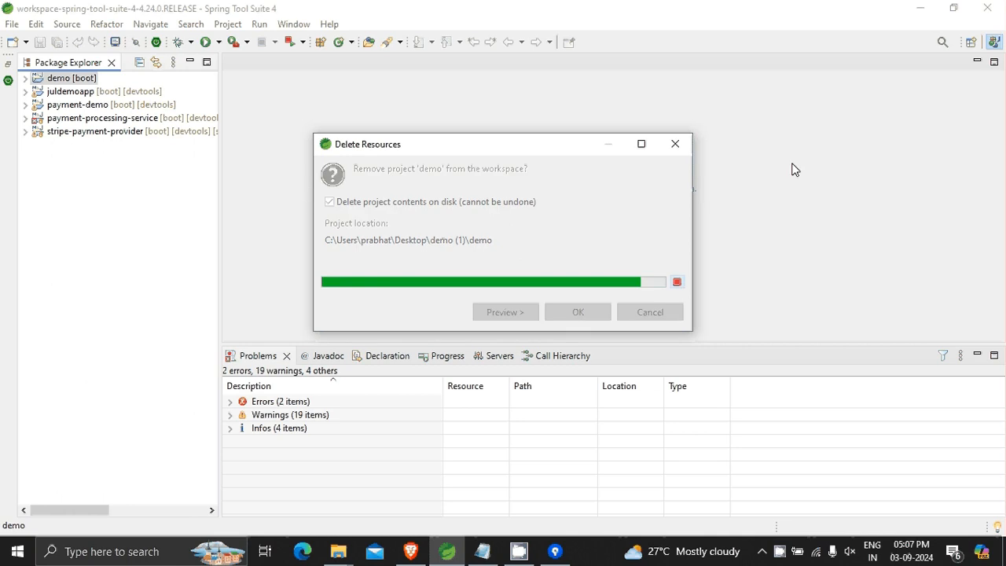
click(919, 8)
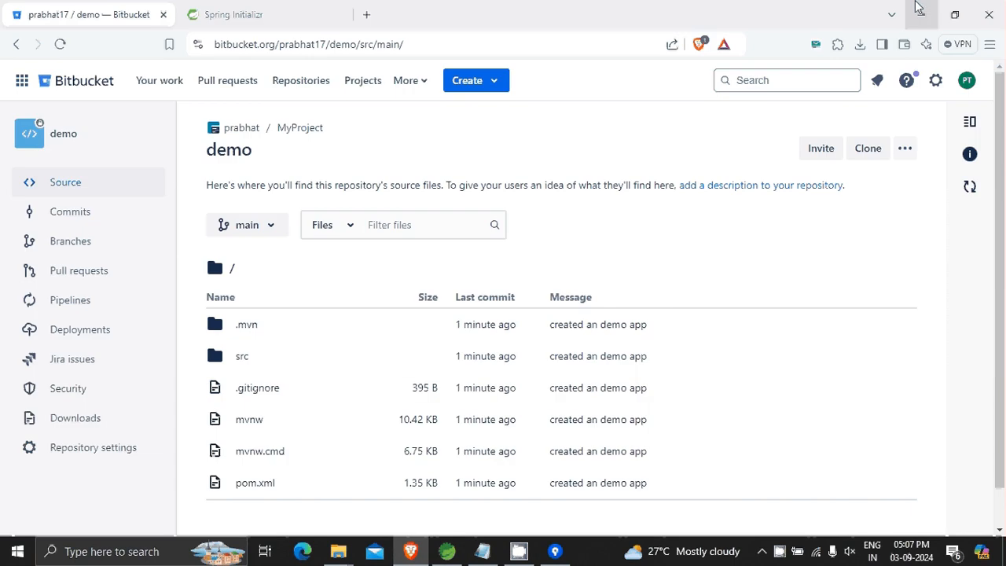
click(919, 7)
click(917, 7)
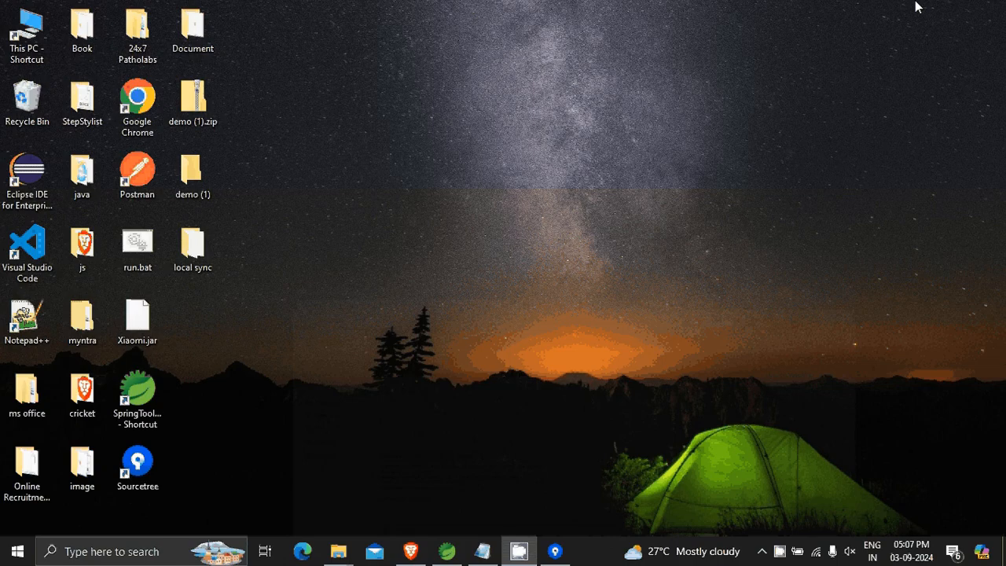
Switch to Spring Tool Suite and import the existing Maven project from the Desktop's local sync folder, with its /pom.xml selected.
click(450, 551)
click(12, 23)
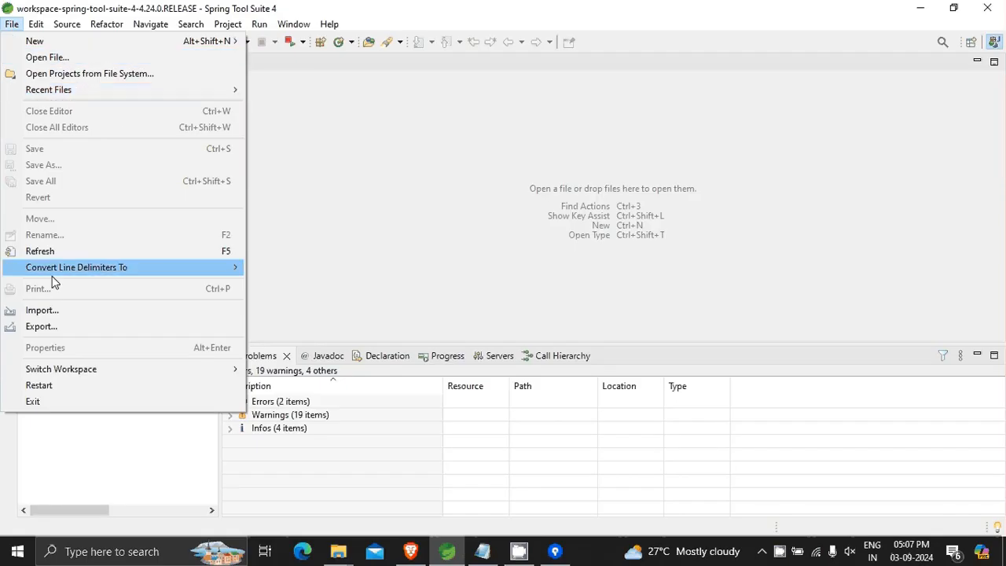
click(84, 311)
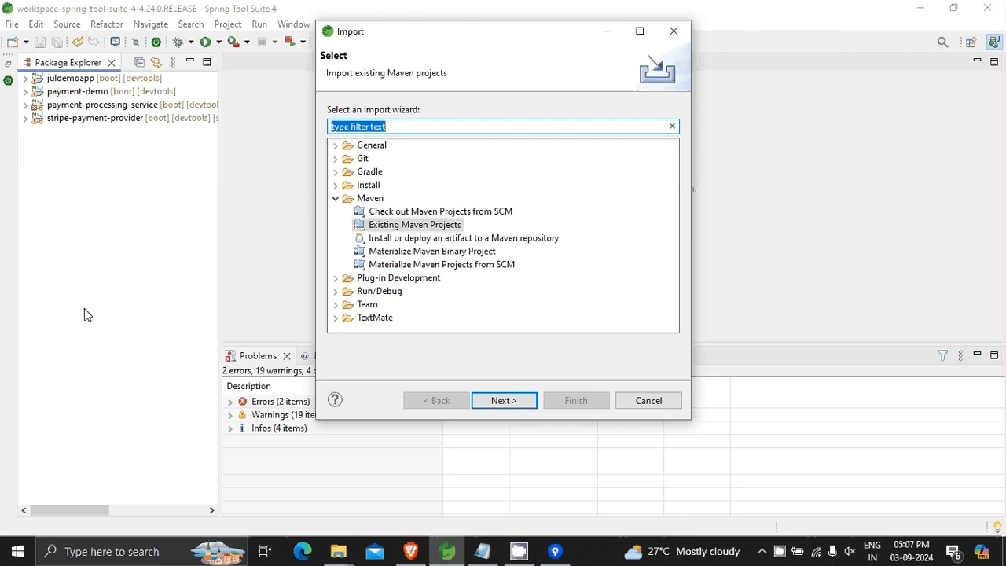
click(511, 403)
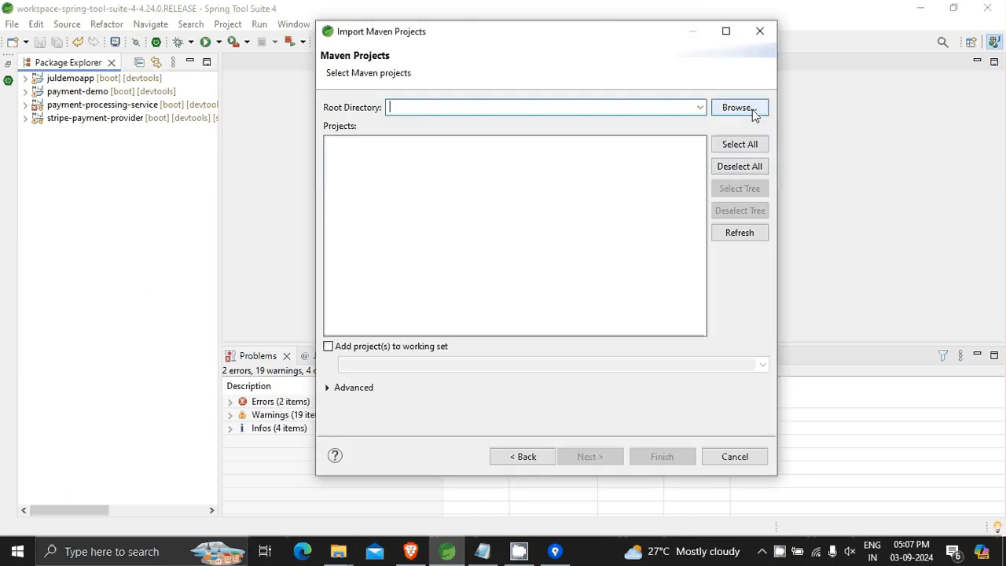
click(752, 109)
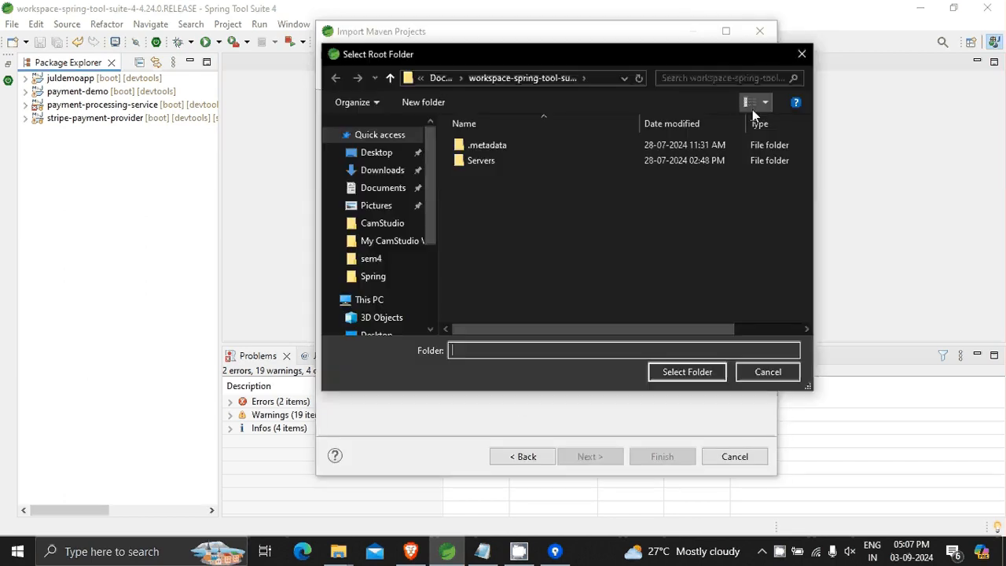
click(378, 154)
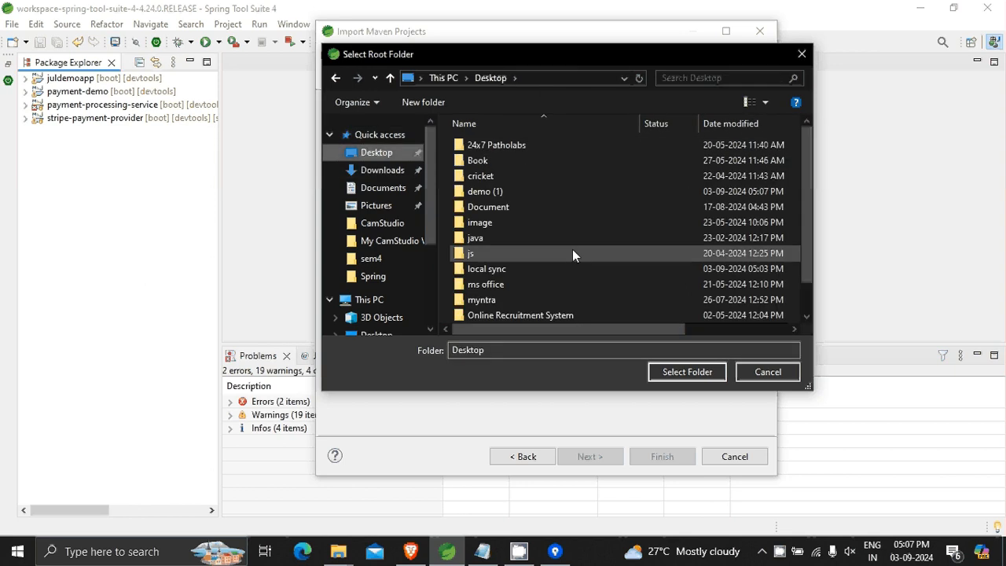
double_click(539, 267)
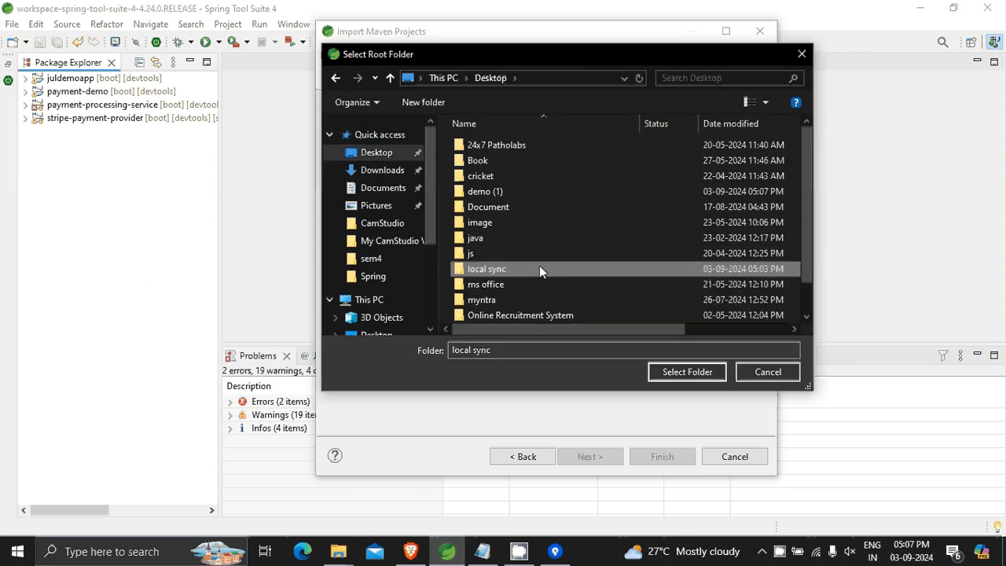
click(492, 79)
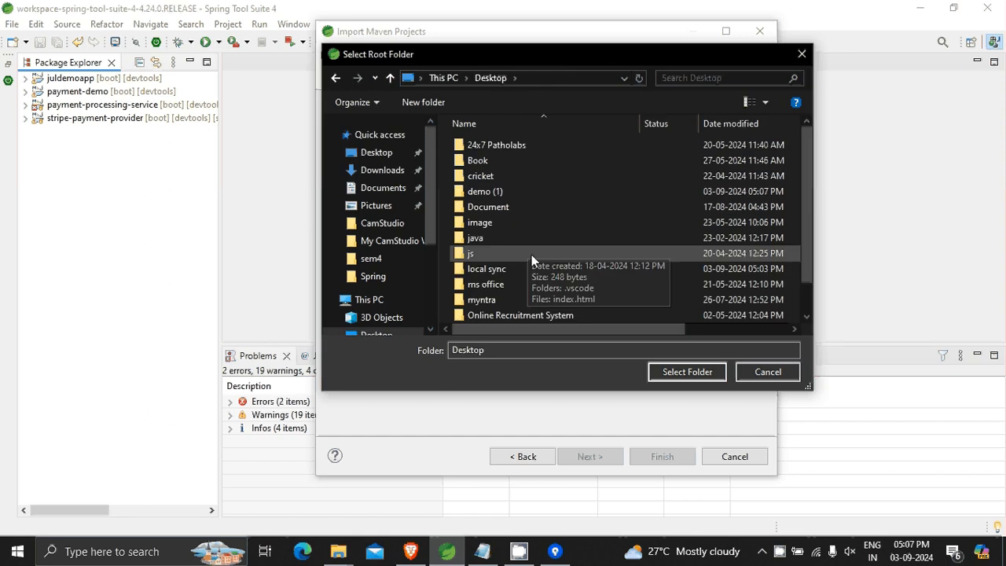
click(529, 270)
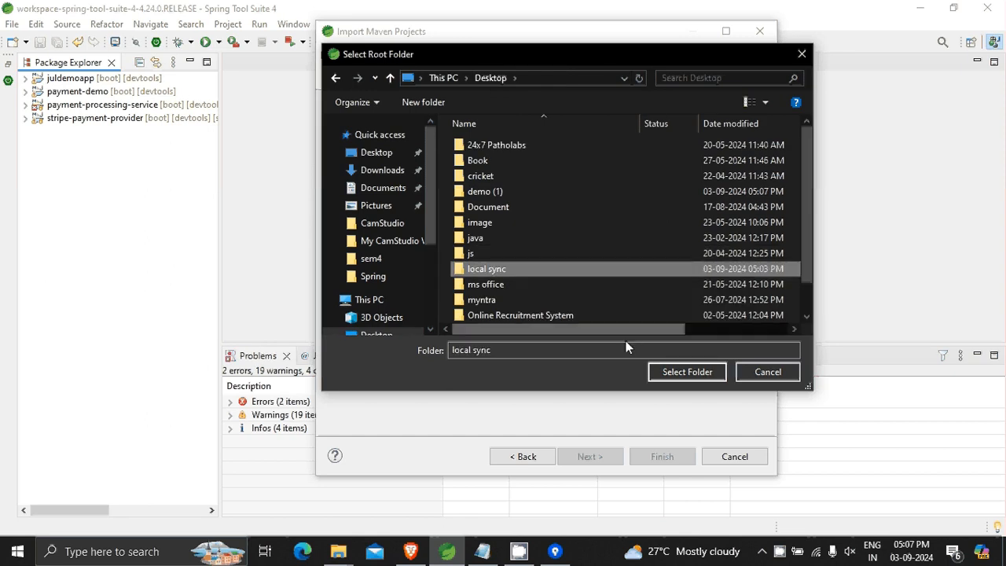
click(665, 371)
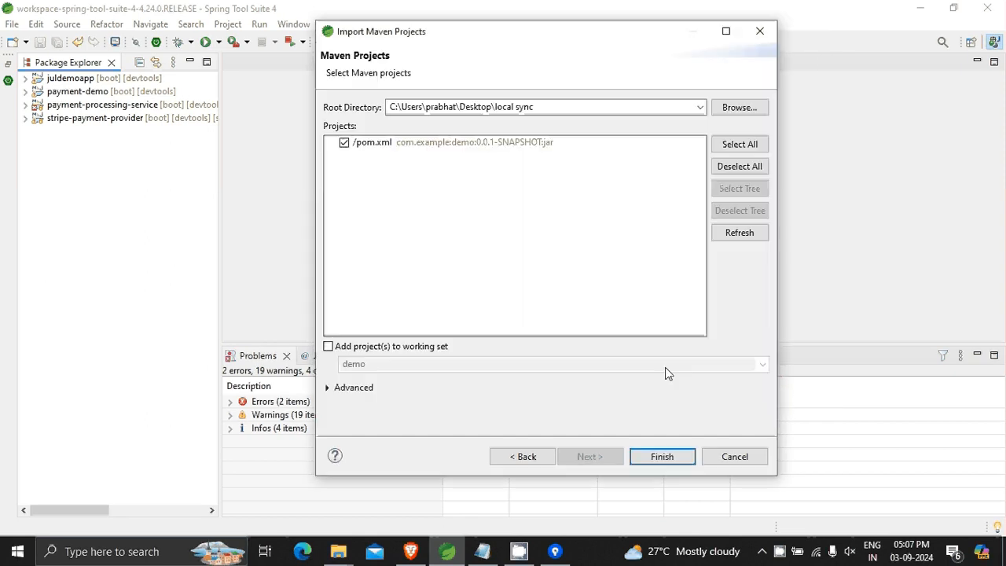
click(663, 457)
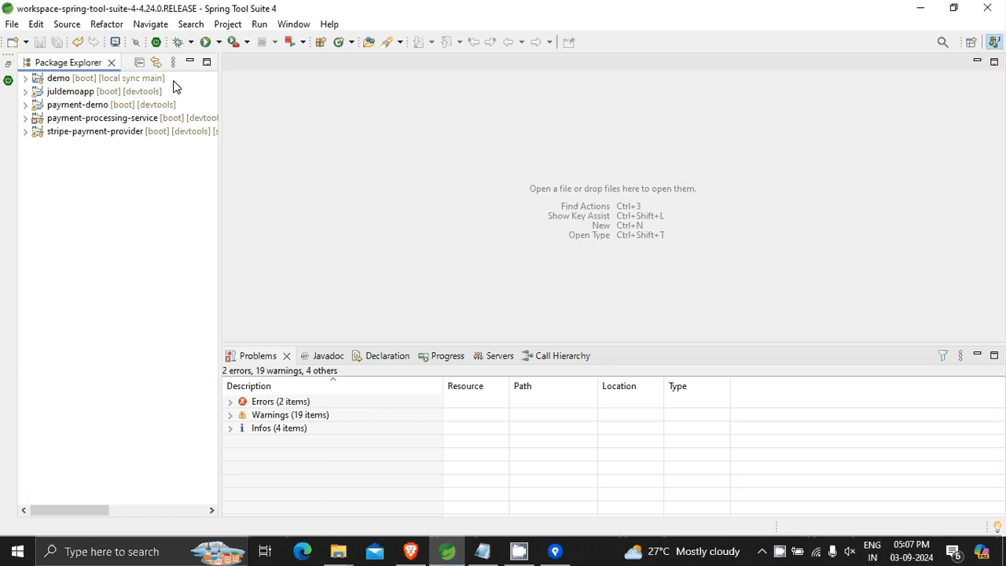
Examine the folders and files inside the imported demo project, then collapse it and minimize the workspace window.
click(25, 78)
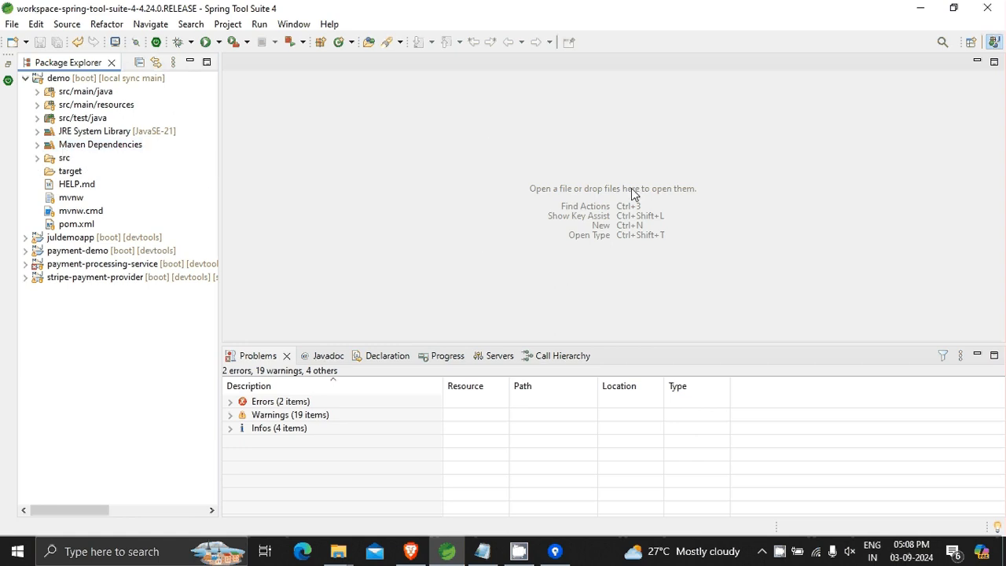
click(25, 79)
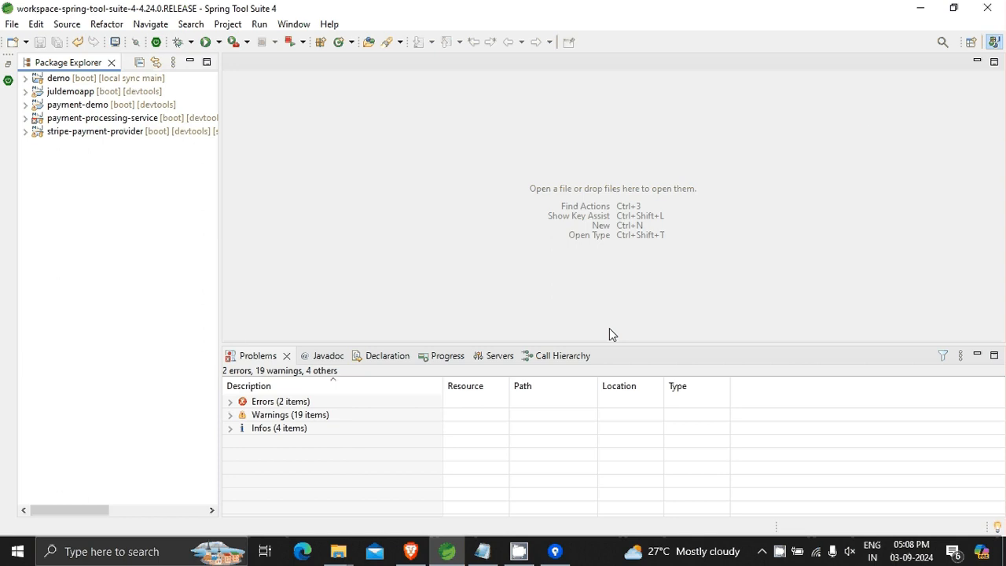
click(920, 8)
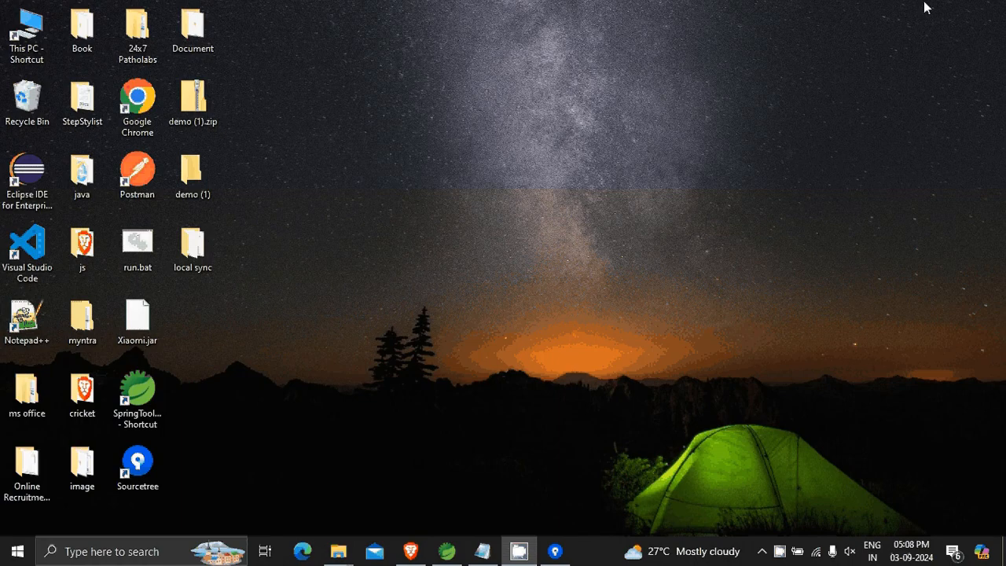
Check the demo repository's source page in Bitbucket, then view the local sync repository's remote paths in Sourcetree and close the settings unchanged.
click(413, 554)
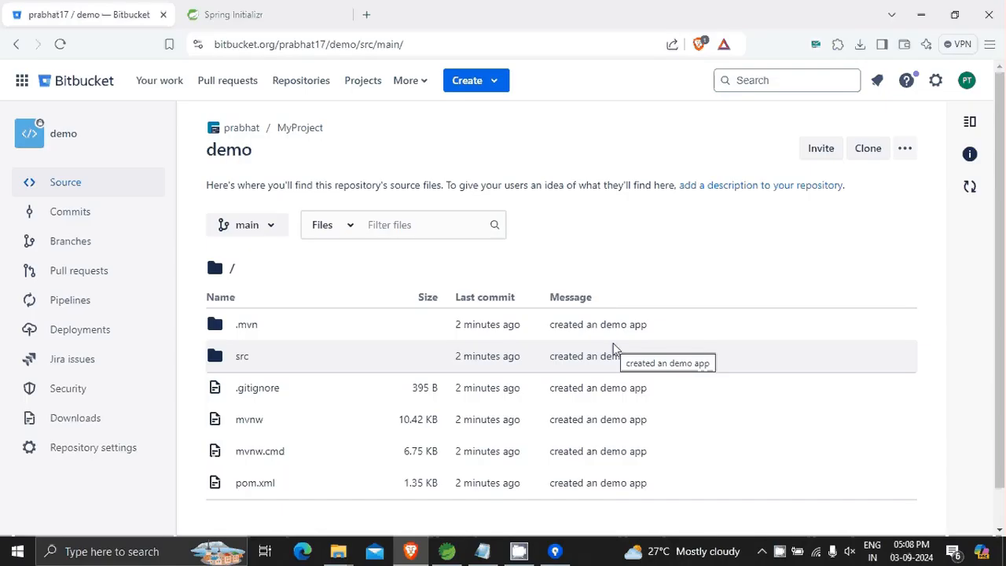
click(557, 554)
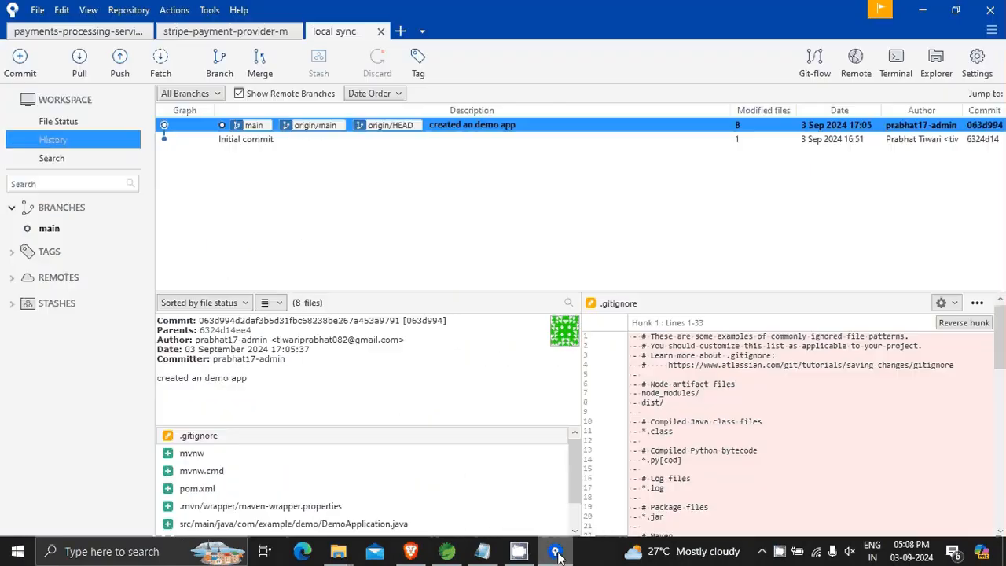
click(974, 65)
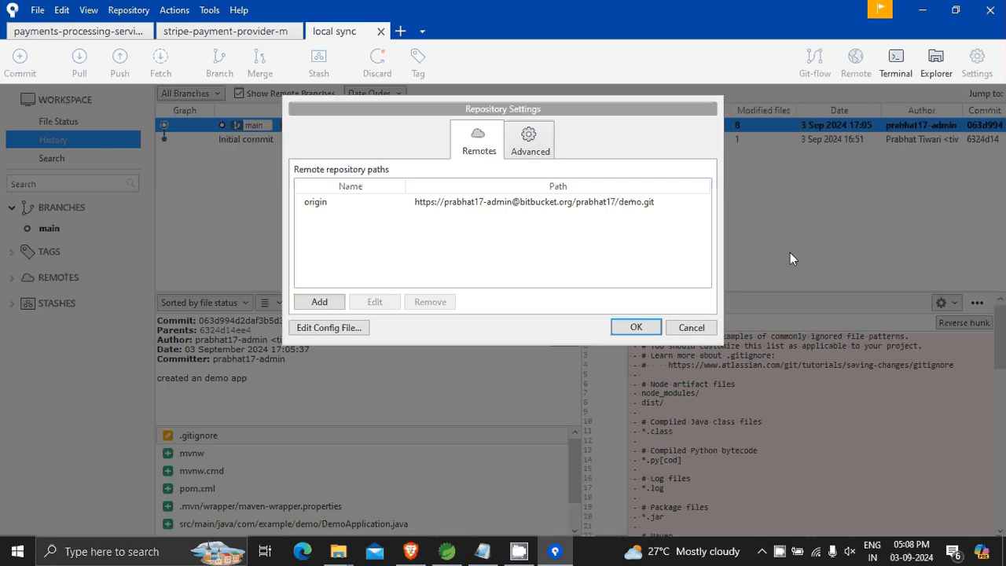
click(691, 327)
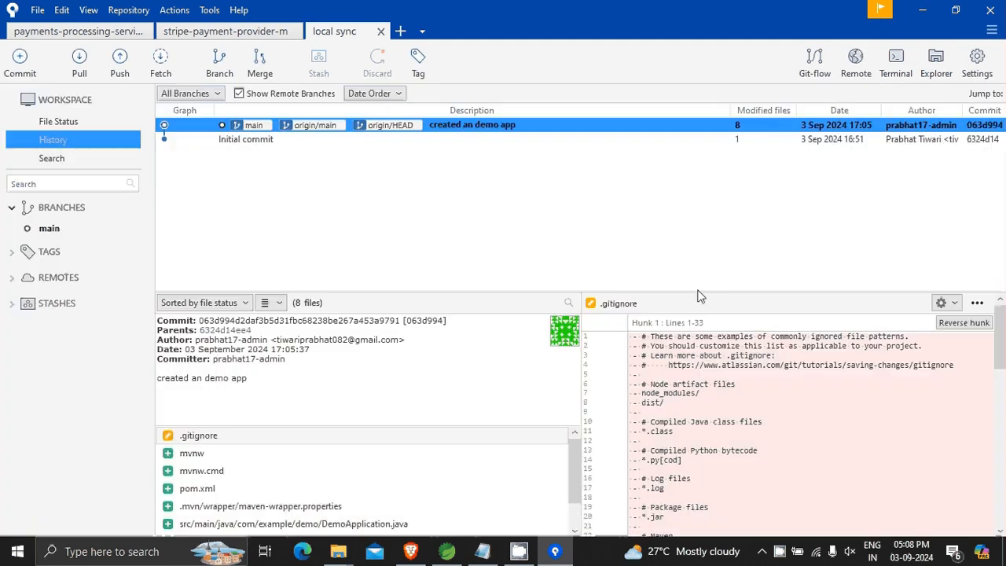
click(924, 11)
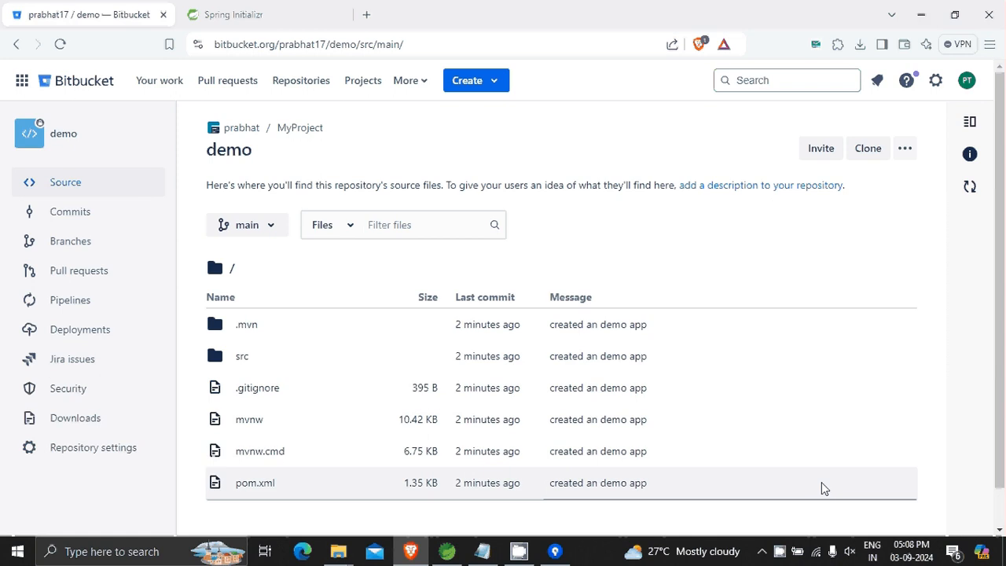
click(782, 554)
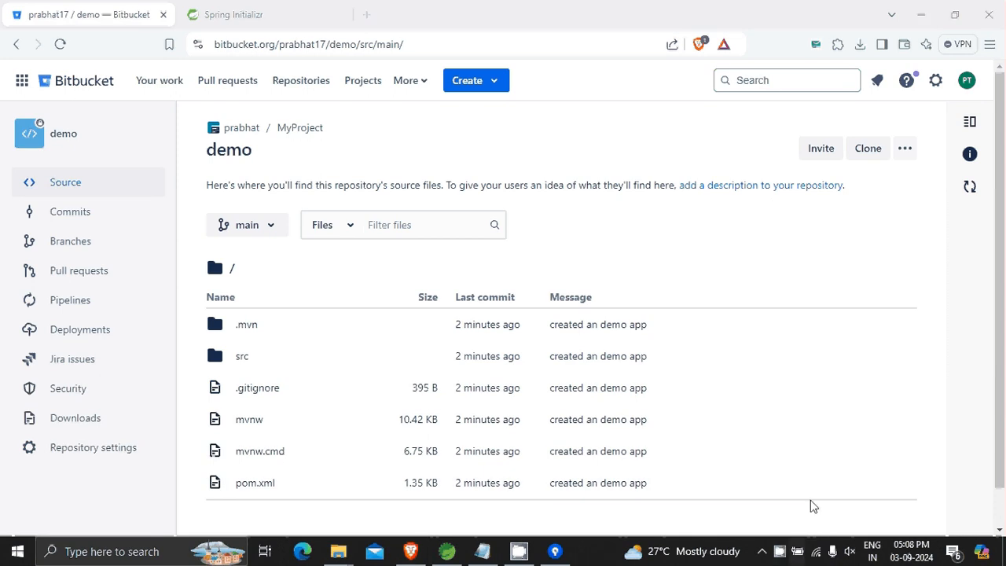
click(926, 19)
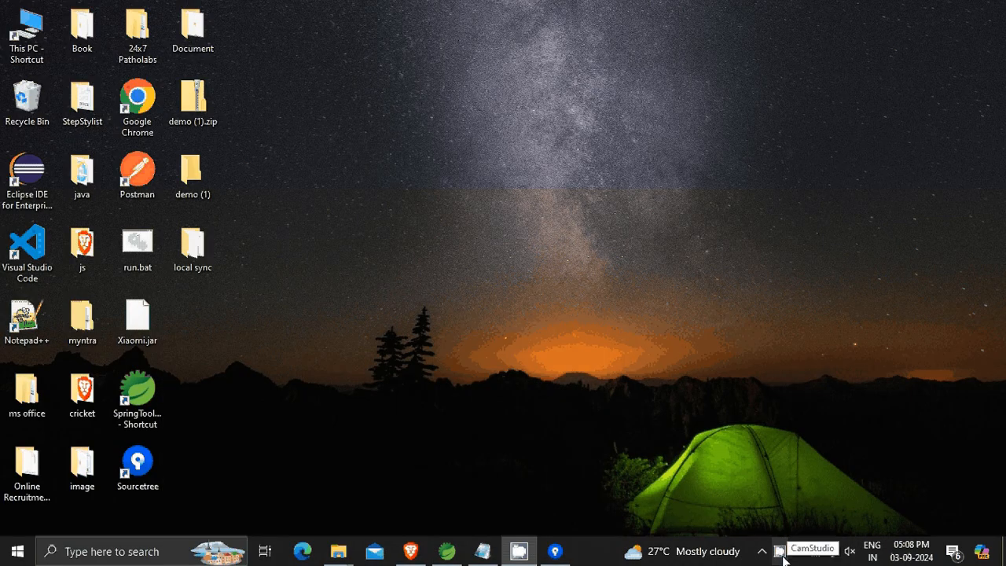
click(780, 554)
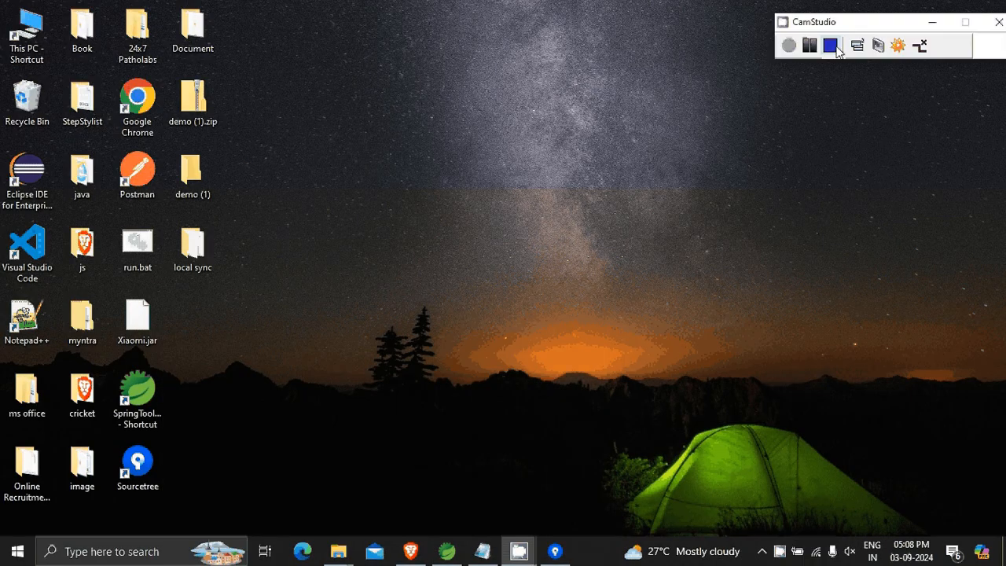